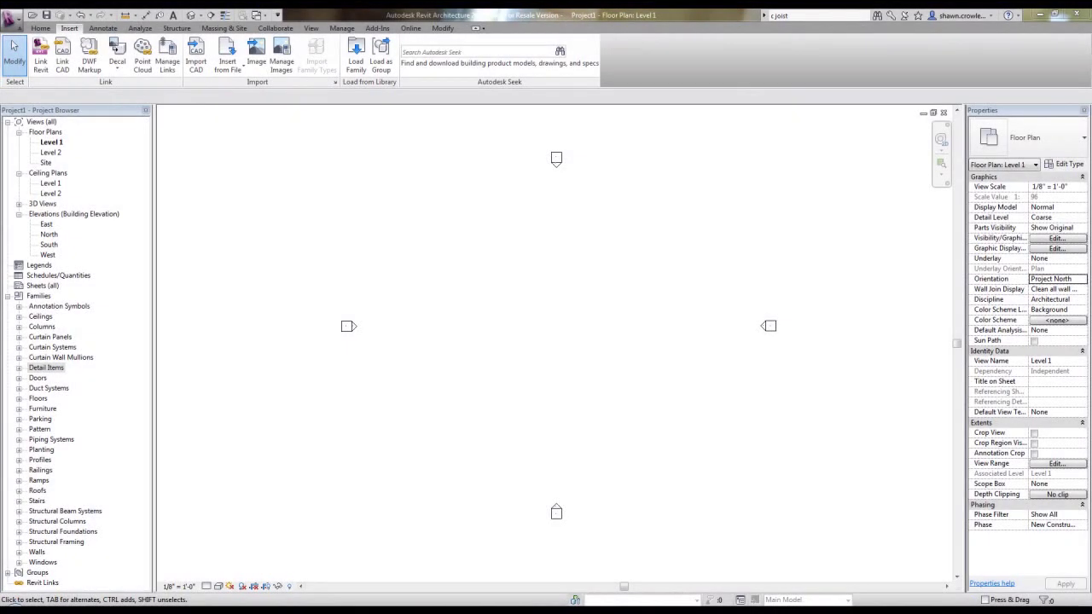
Step: Select the structural beam system in the Level 1 plan and check which beam types are available for it
click(600, 283)
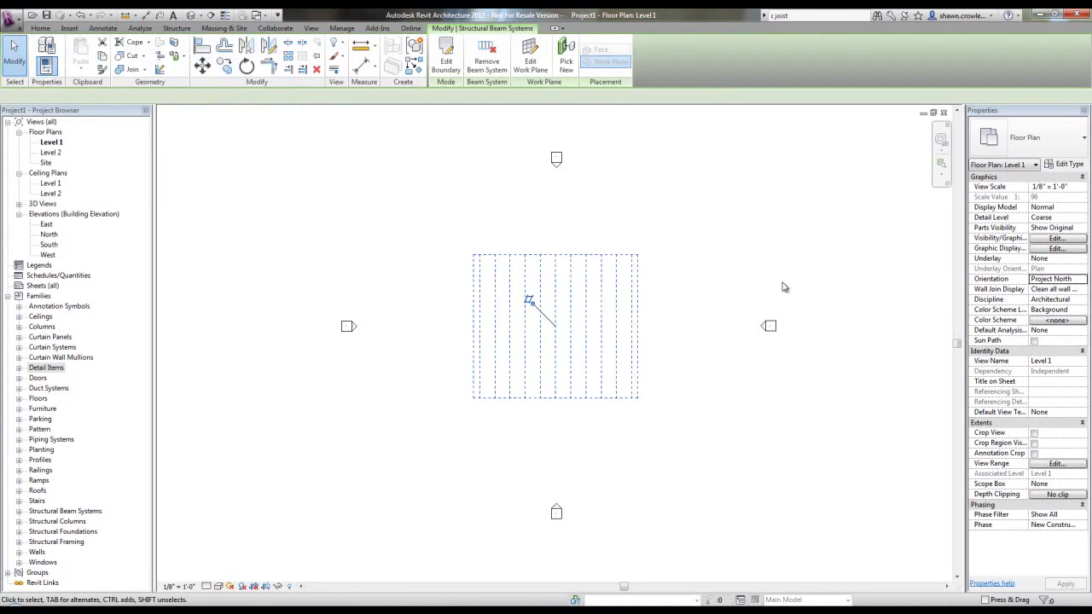
click(1058, 269)
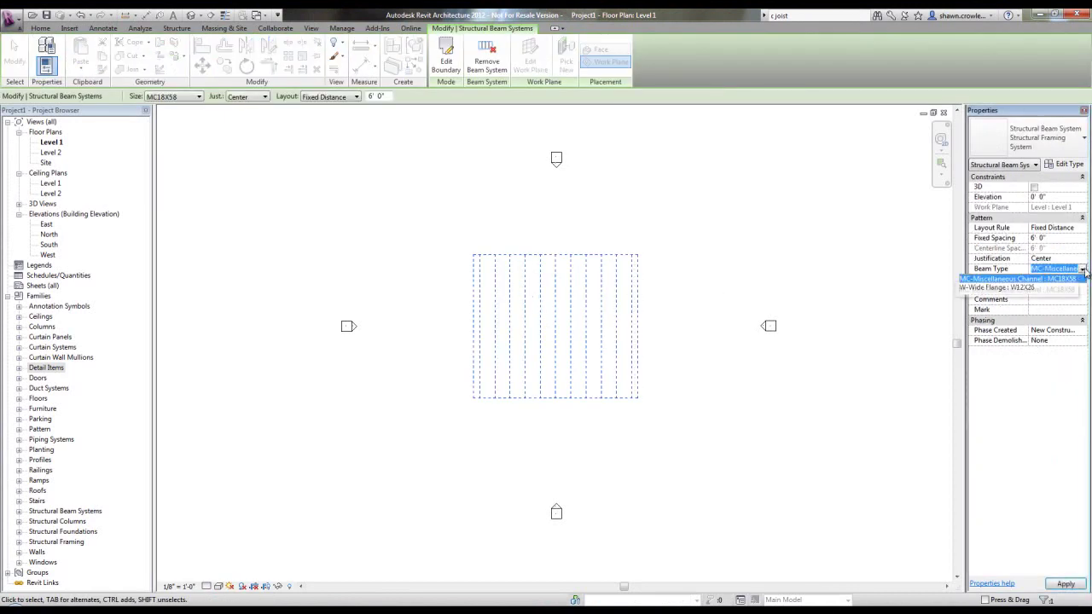
click(1082, 269)
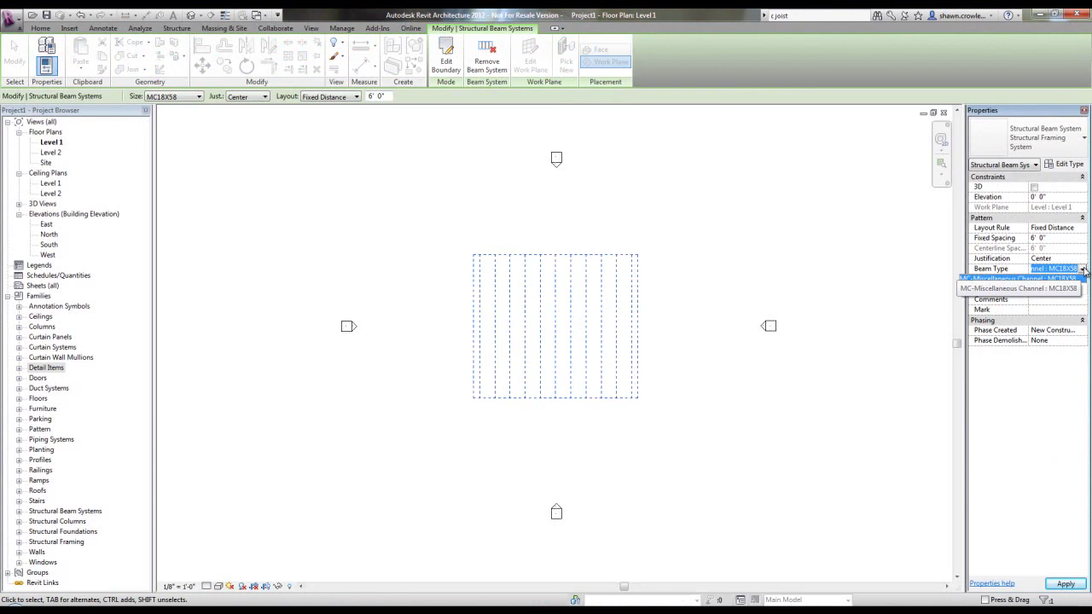
click(1084, 268)
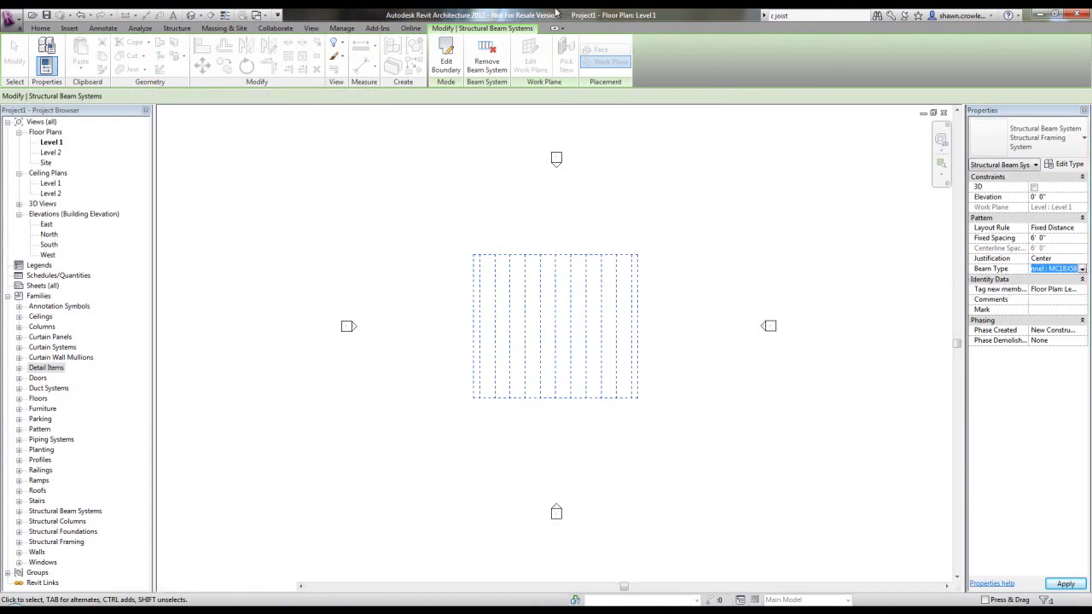
click(405, 137)
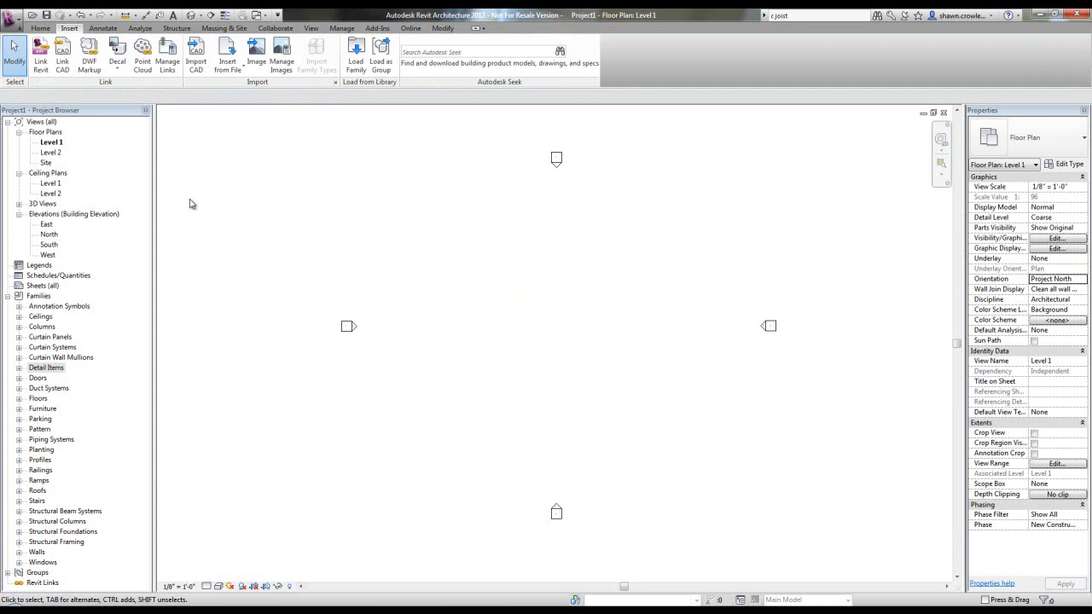
Step: Load the C Joist-Section family from Technical How-To > Client Help Videos > 2012_02-16_Nowland Associates > Content
click(355, 60)
click(306, 181)
double_click(378, 176)
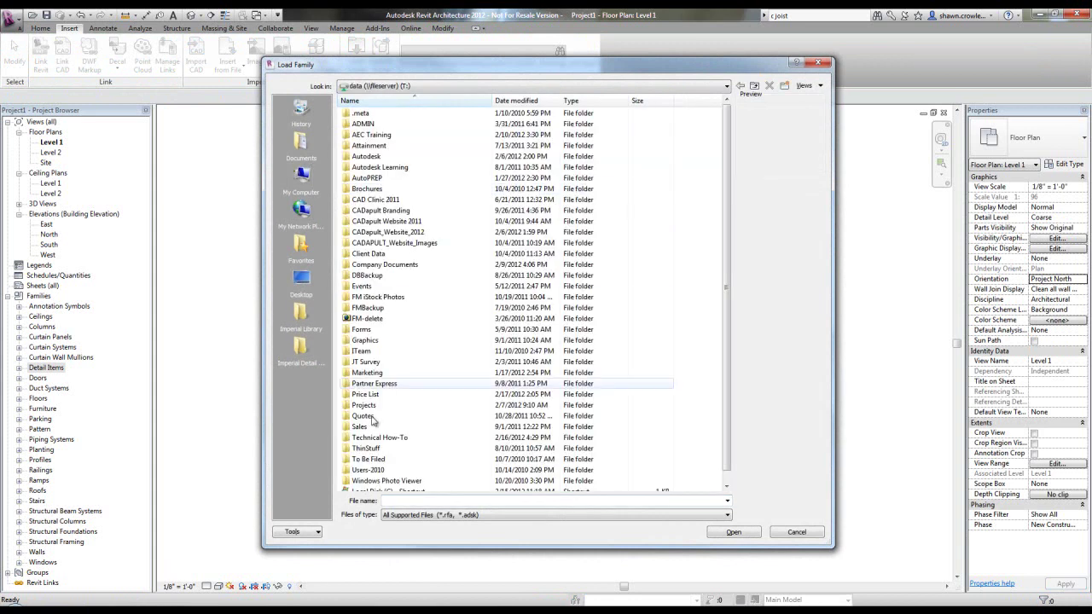
double_click(384, 438)
click(382, 114)
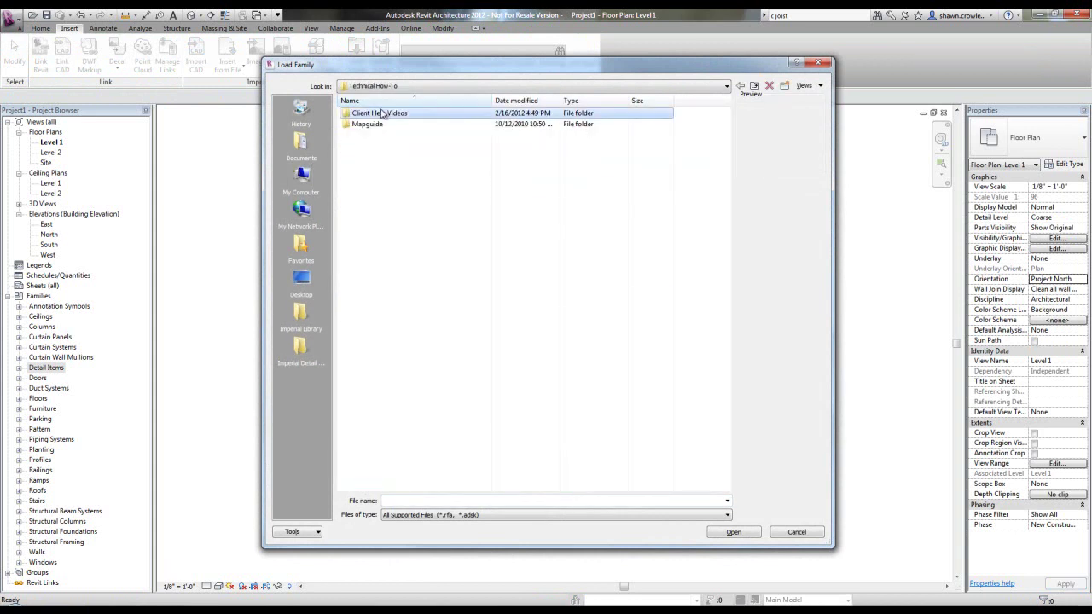
double_click(383, 115)
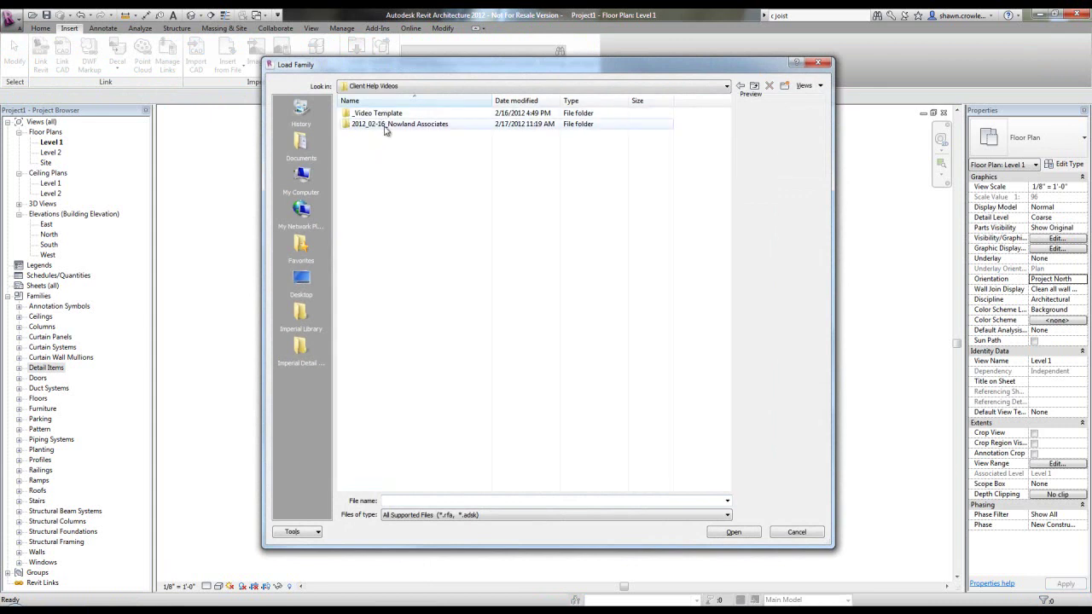
double_click(383, 125)
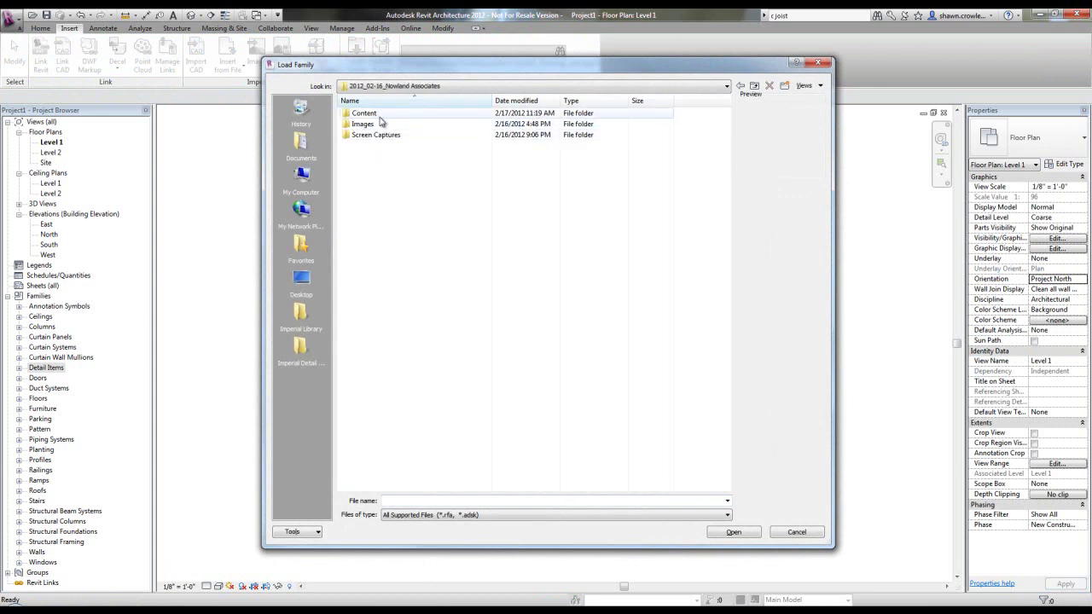
double_click(365, 113)
click(371, 113)
click(730, 533)
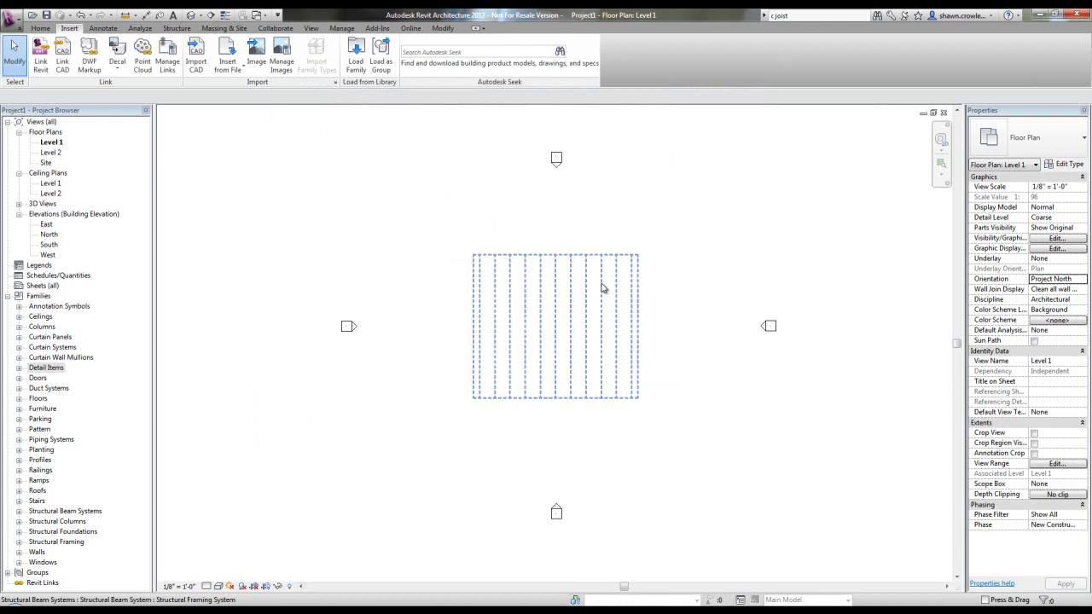
Step: Recheck the beam system's beam type options for the loaded C joist family, leaving the selection unchanged
click(603, 289)
click(1082, 269)
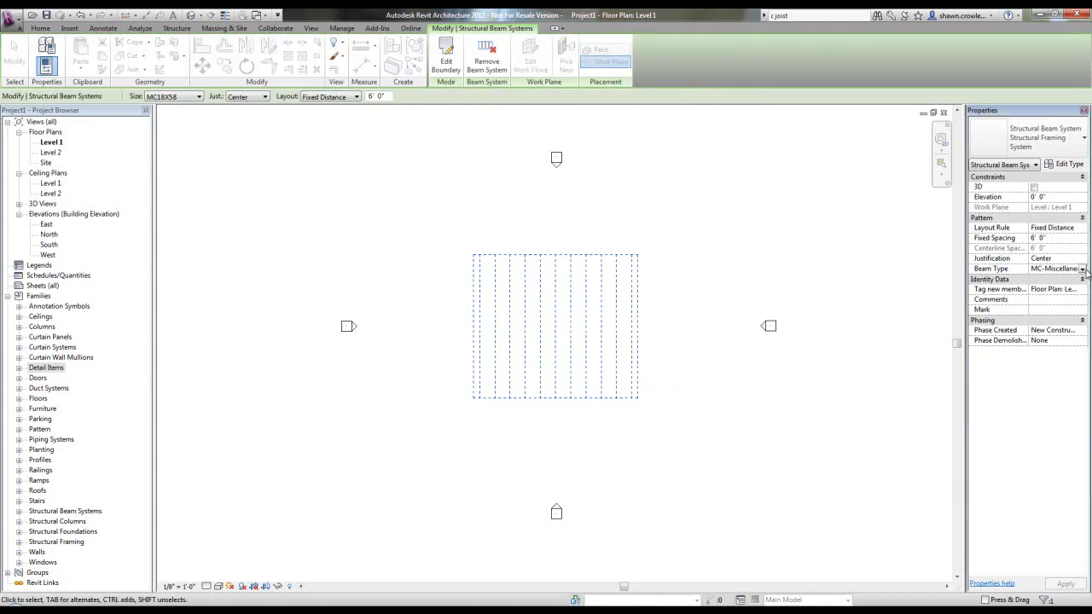
click(1083, 269)
click(845, 244)
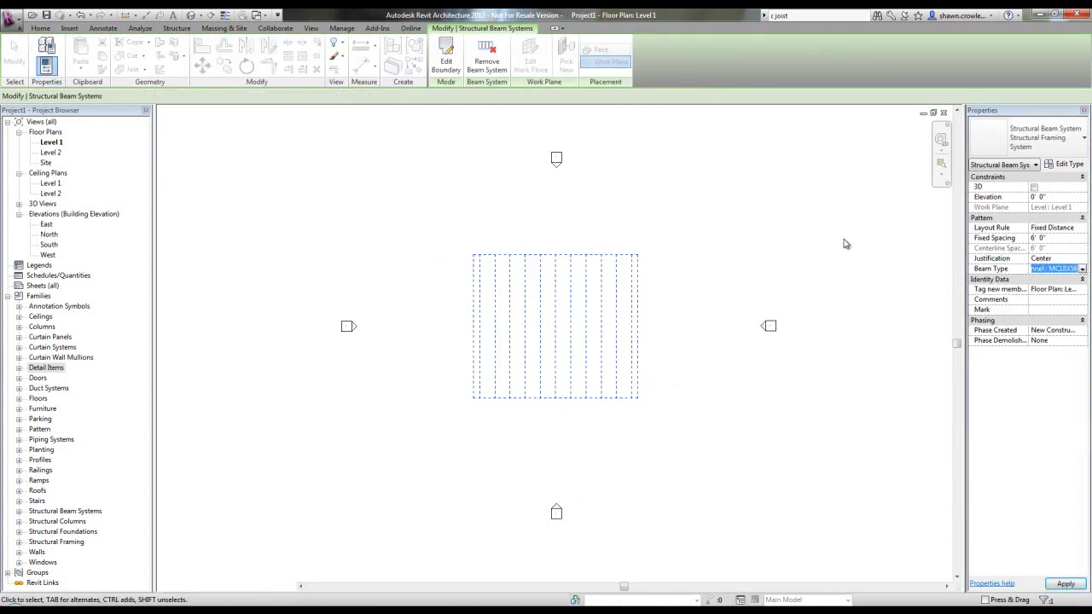
Step: Place a 5 1/2" C Joist-Section detail item inside the beam system area of the Level 1 plan
click(19, 367)
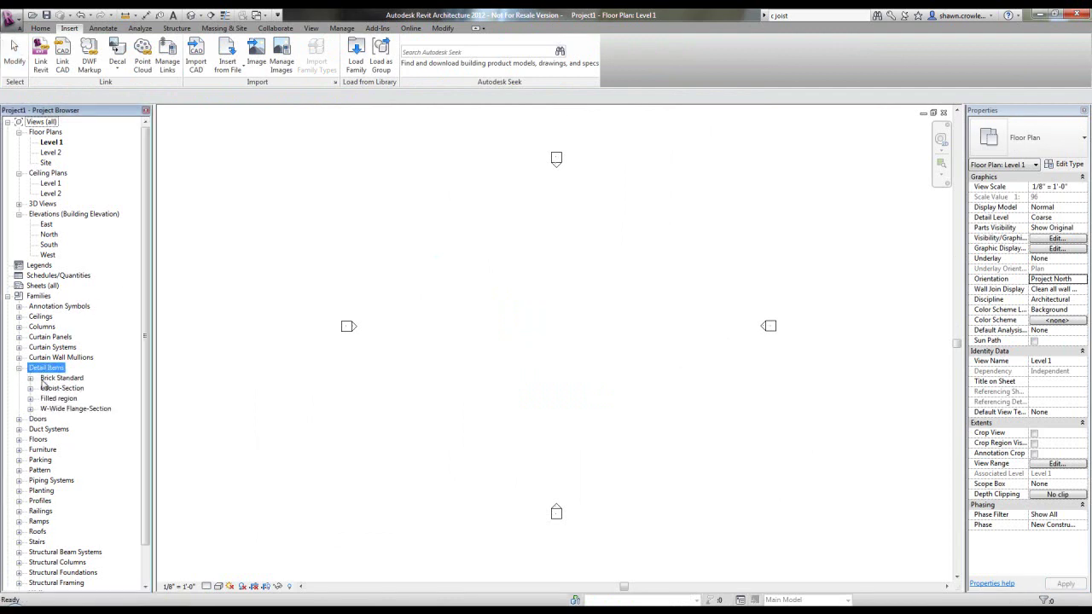
click(53, 390)
click(31, 389)
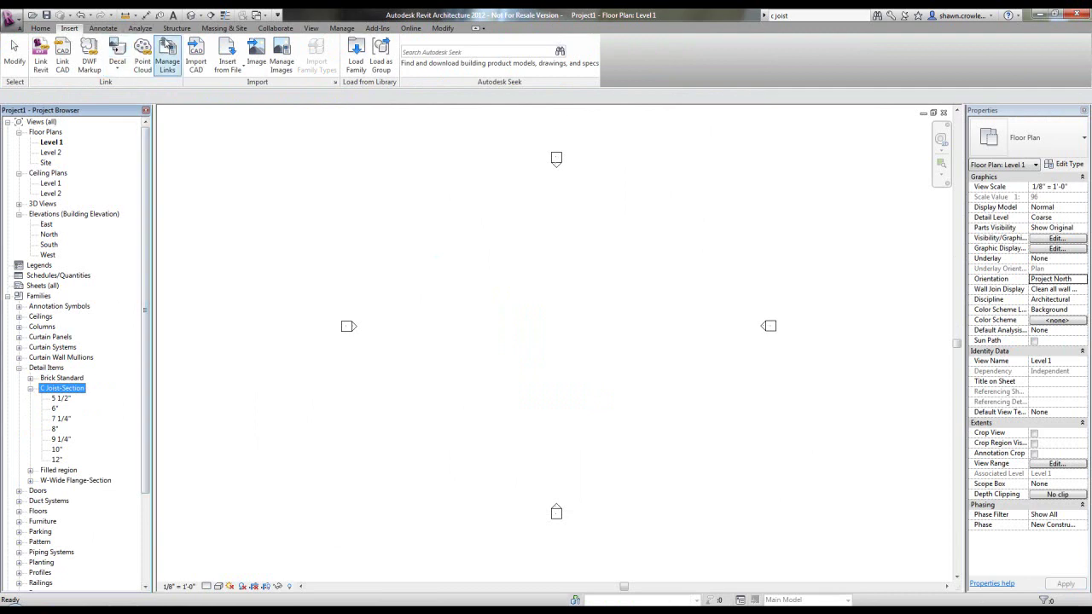
drag(62, 399, 544, 335)
scroll(529, 332, up, 10)
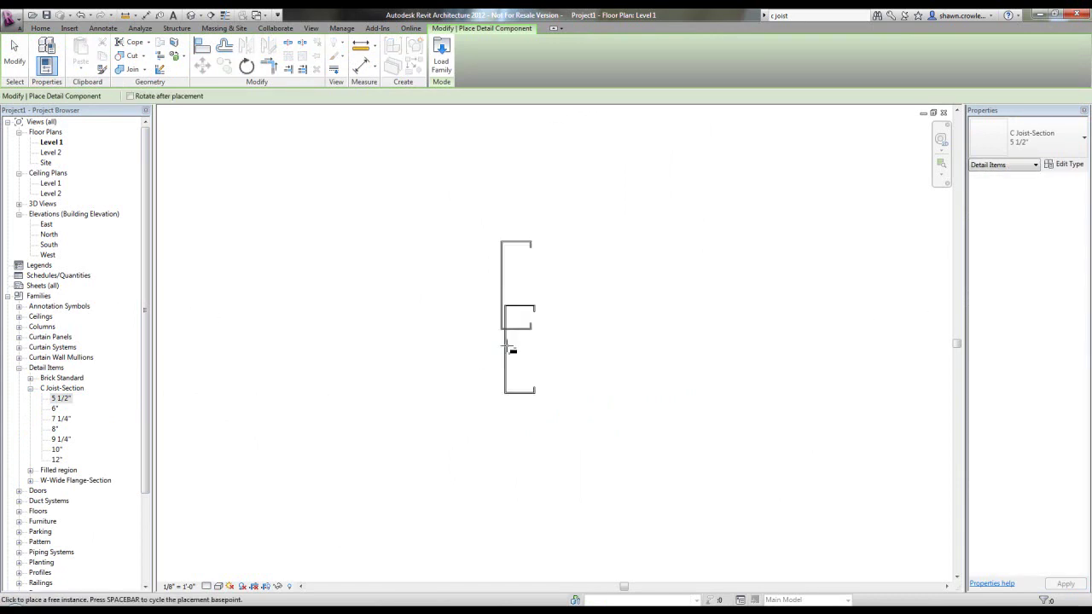
key(Escape)
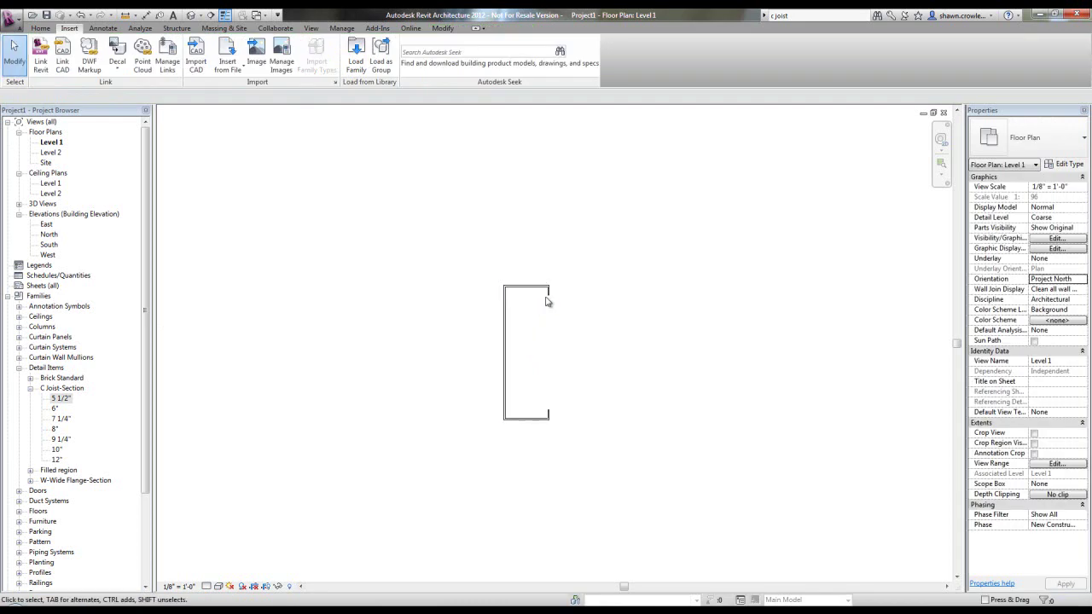
Step: Change the placed C Joist-Section detail item to the 12" type and inspect its profile
click(501, 316)
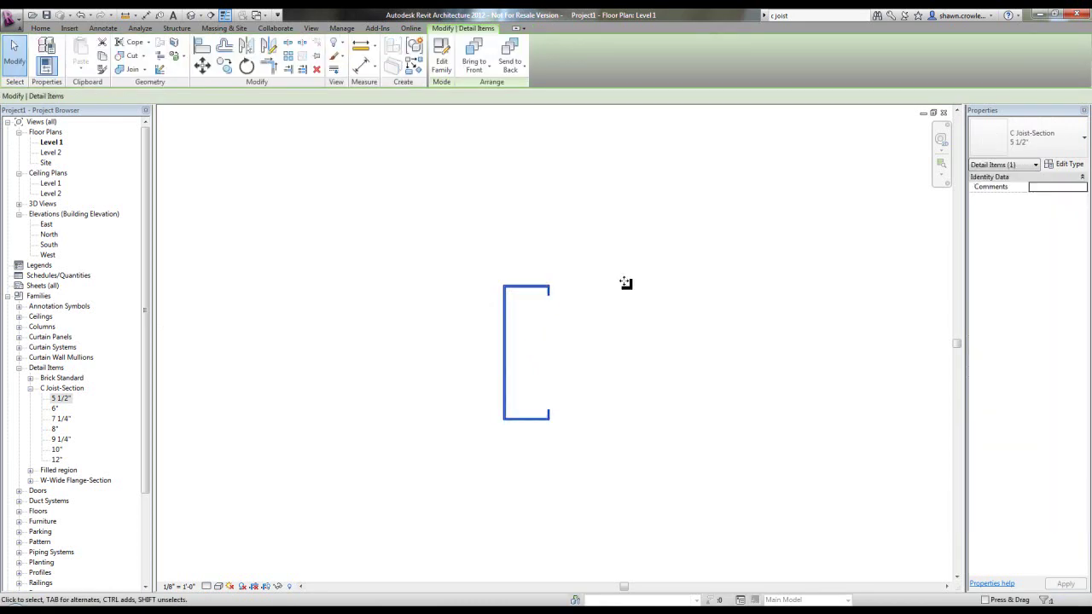
click(1028, 139)
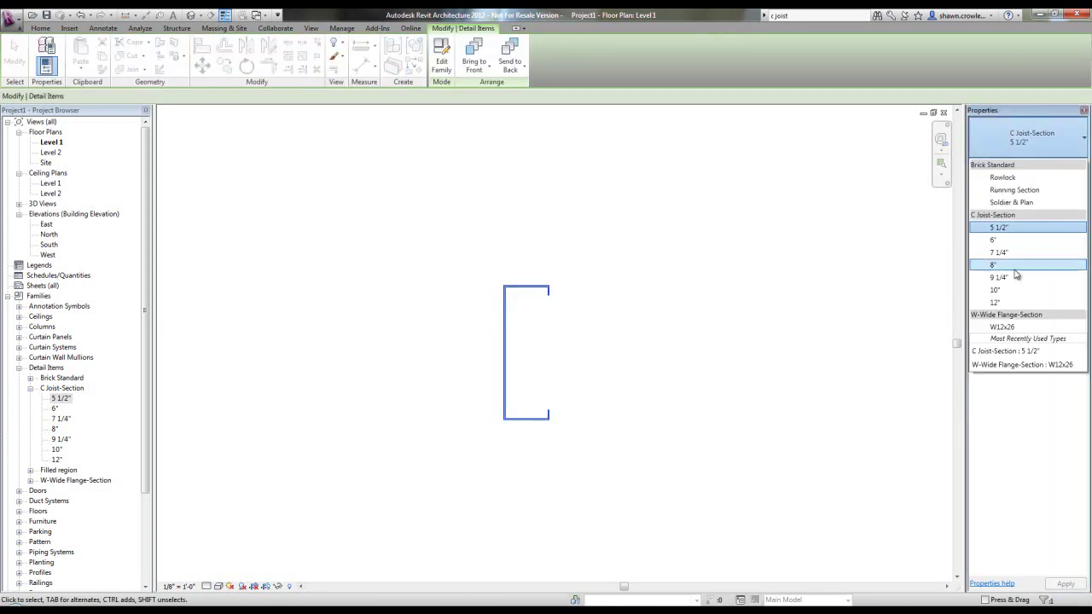
click(996, 302)
scroll(609, 217, down, 1)
middle_drag(609, 217, 548, 298)
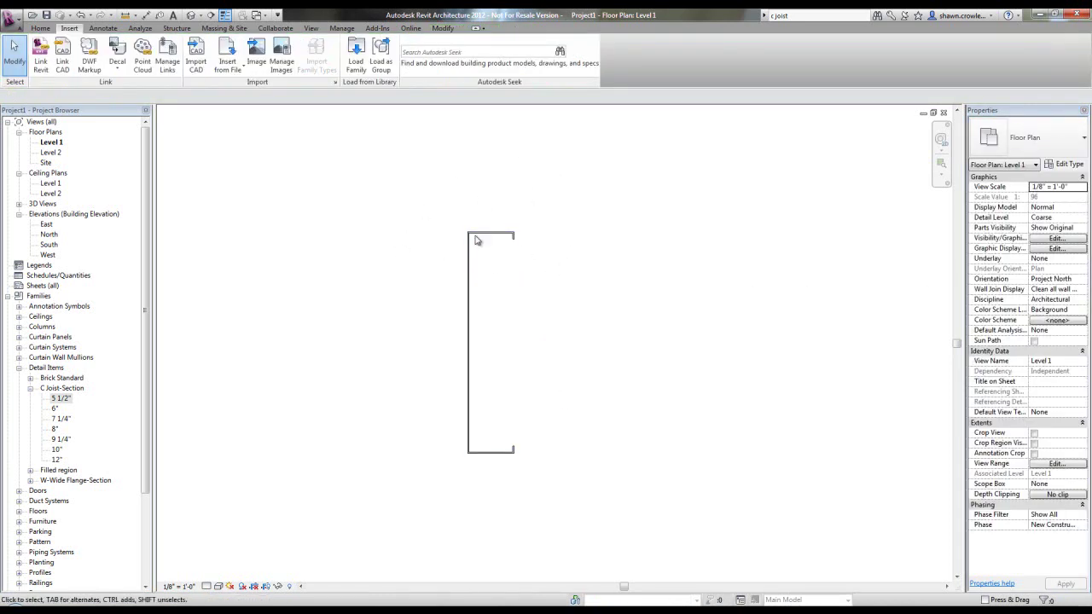
scroll(454, 321, up, 1)
scroll(473, 297, down, 1)
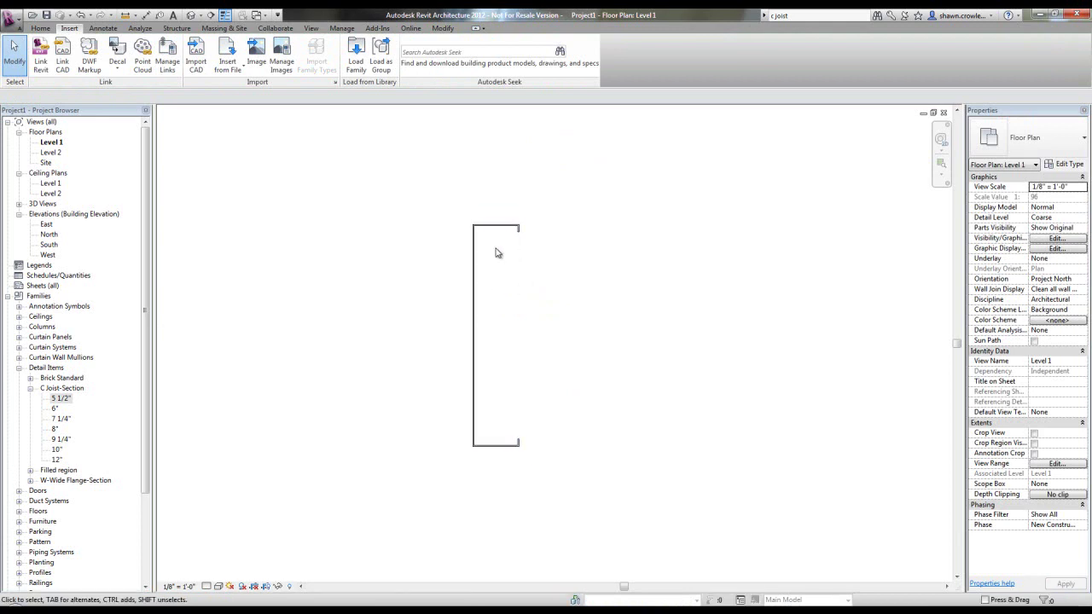
Step: Delete the placed C Joist-Section detail item from the Level 1 plan
scroll(461, 218, down, 1)
drag(409, 182, 566, 418)
scroll(475, 286, up, 2)
scroll(469, 306, up, 1)
scroll(491, 255, down, 1)
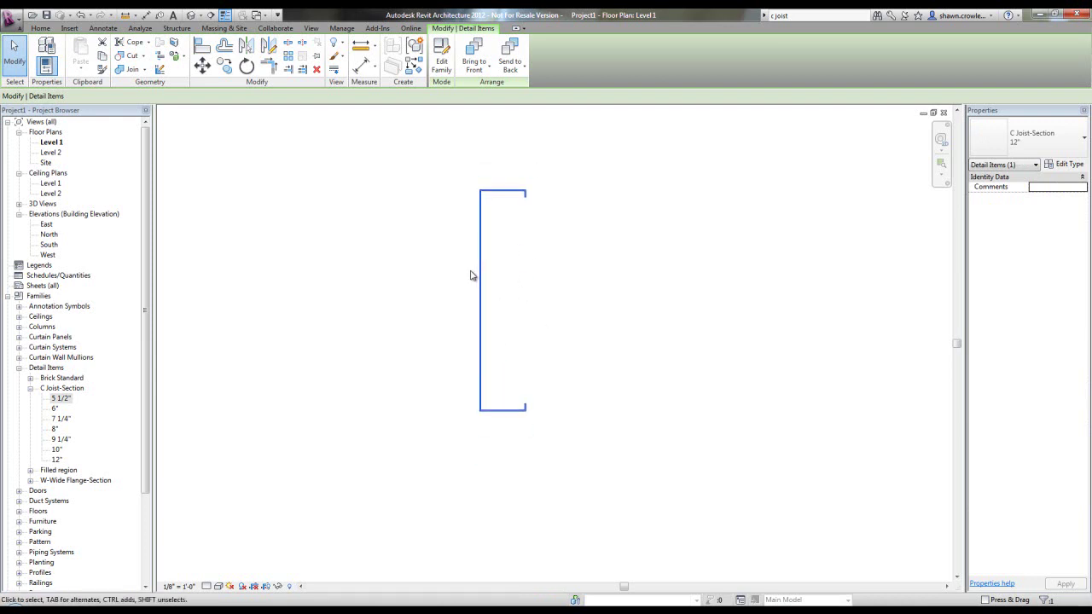
key(Delete)
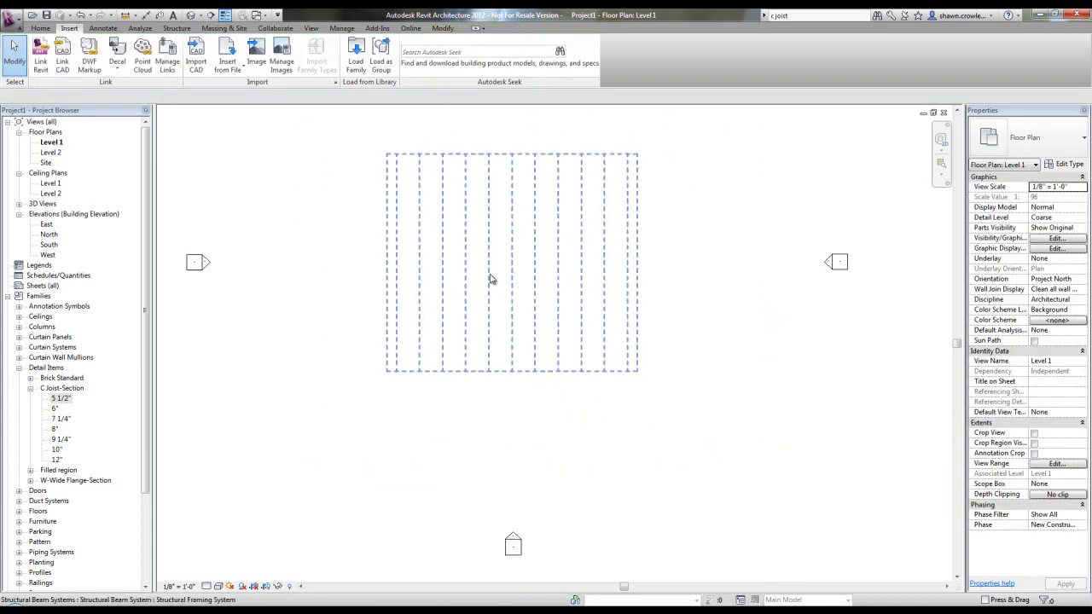
Step: Search Autodesk Seek for "c joist" and open the Revit Architecture library's C Joist-Section result
scroll(480, 282, up, 2)
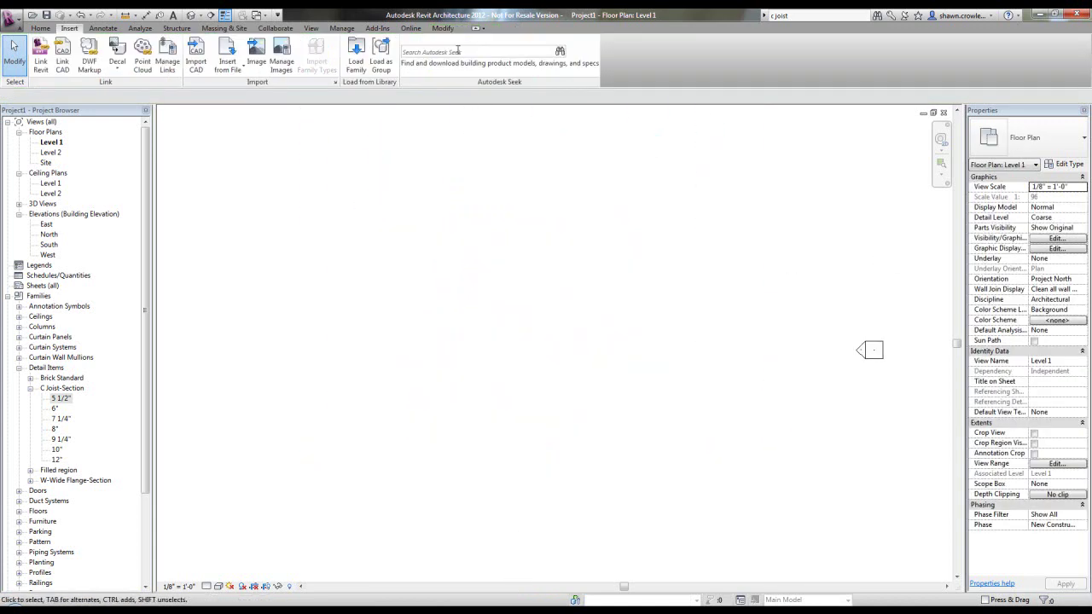
click(457, 51)
text(c joist)
key(Return)
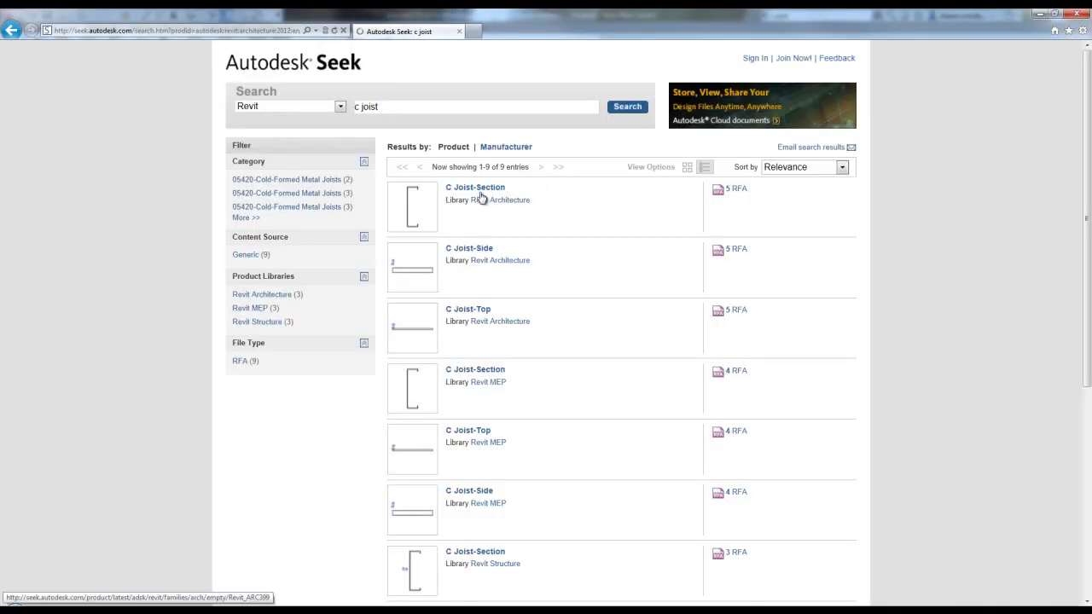
click(418, 198)
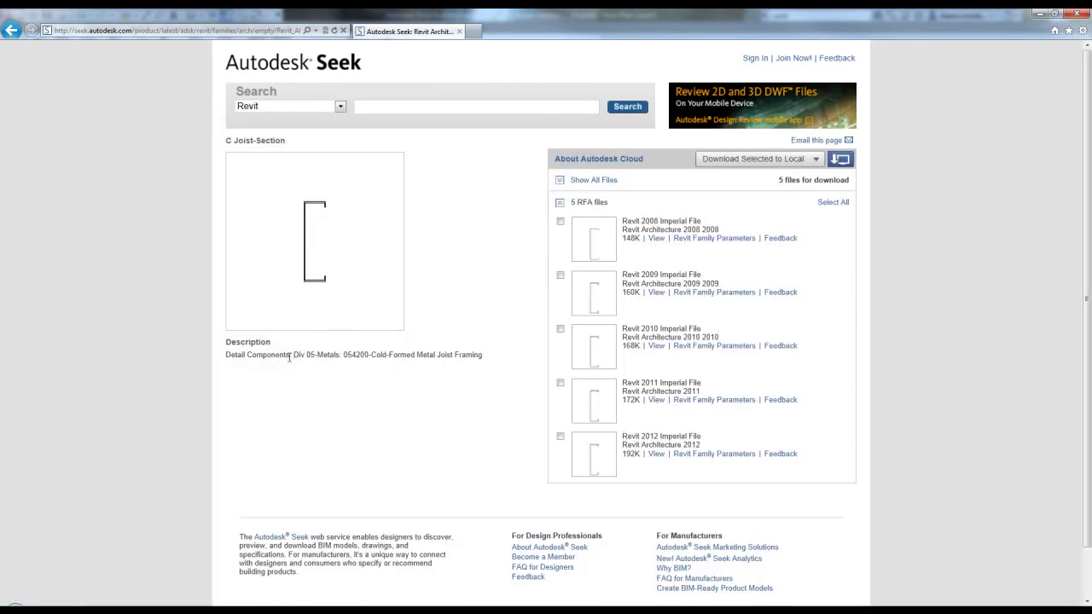
Step: Examine the component category in the C Joist-Section description, close the web page and return to Revit
drag(280, 358, 218, 358)
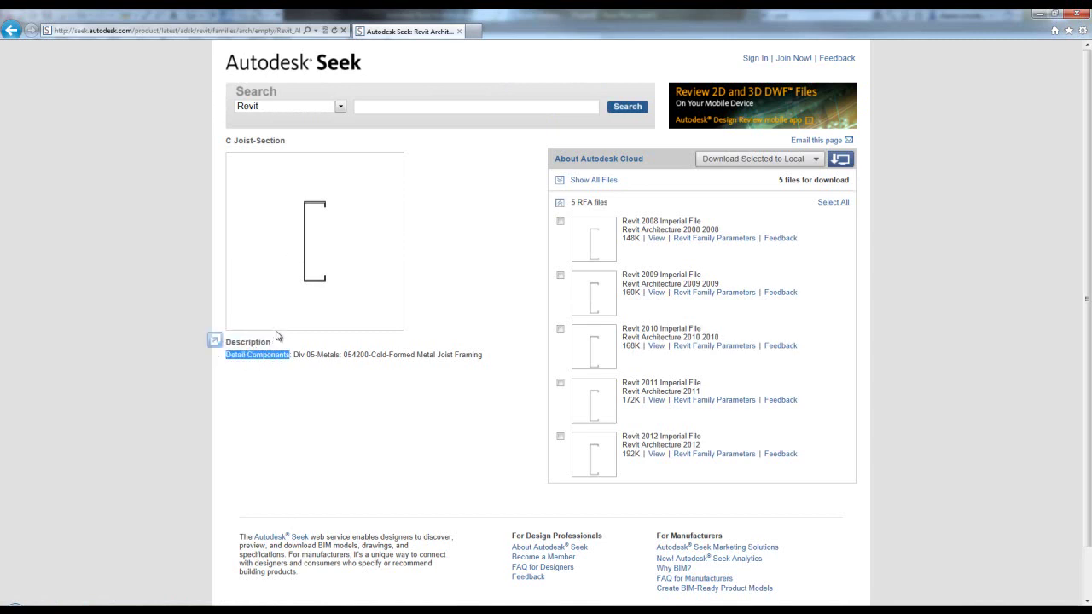
click(269, 364)
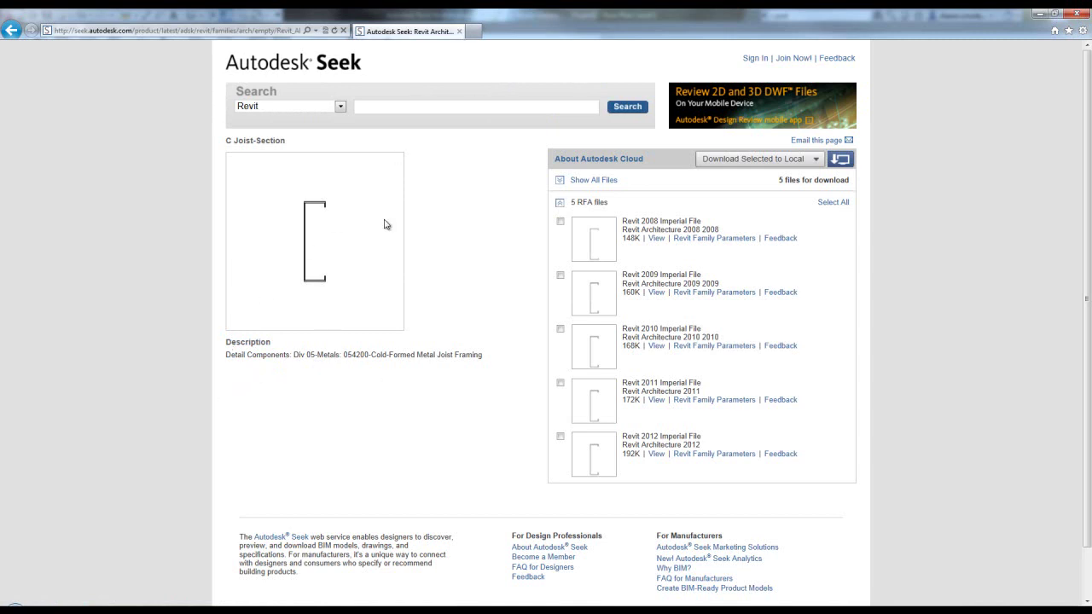
click(459, 33)
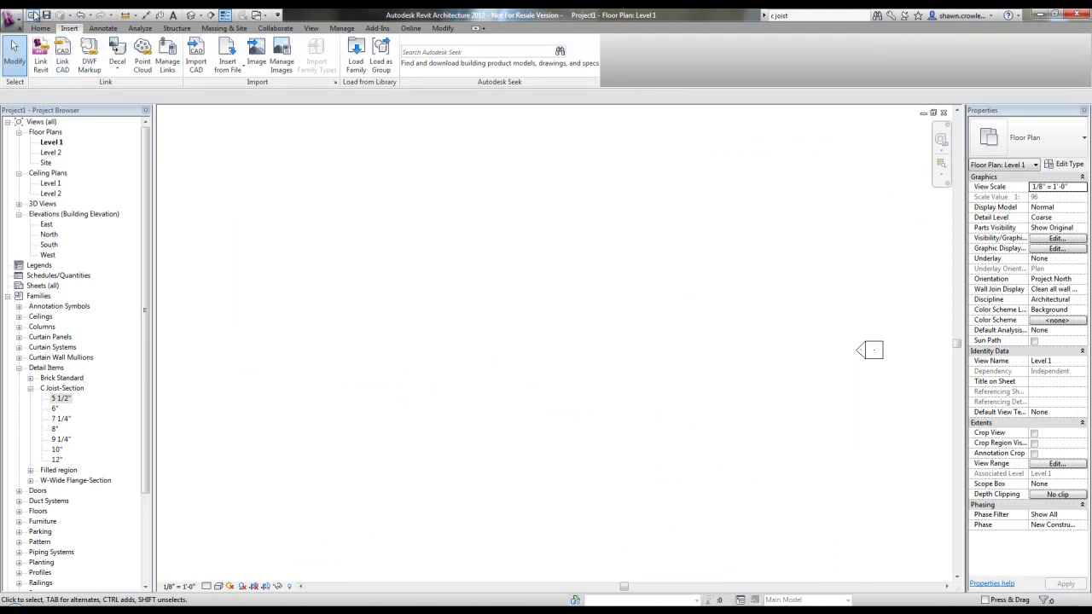
Step: Open the C Joist-Section.rfa family file from the Content folder for editing
key(ctrl+o)
click(314, 189)
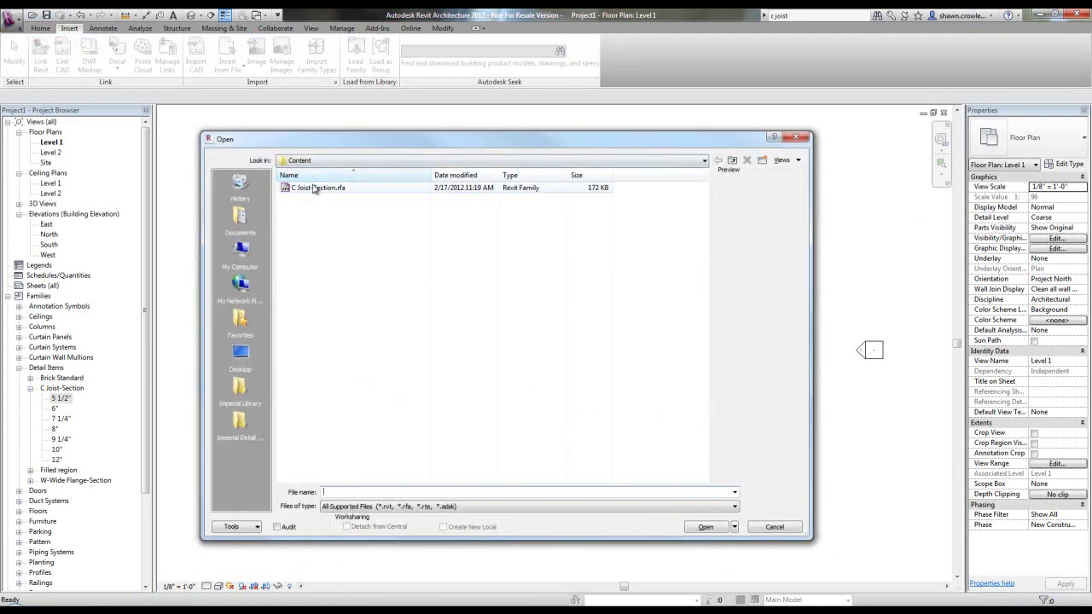
click(705, 527)
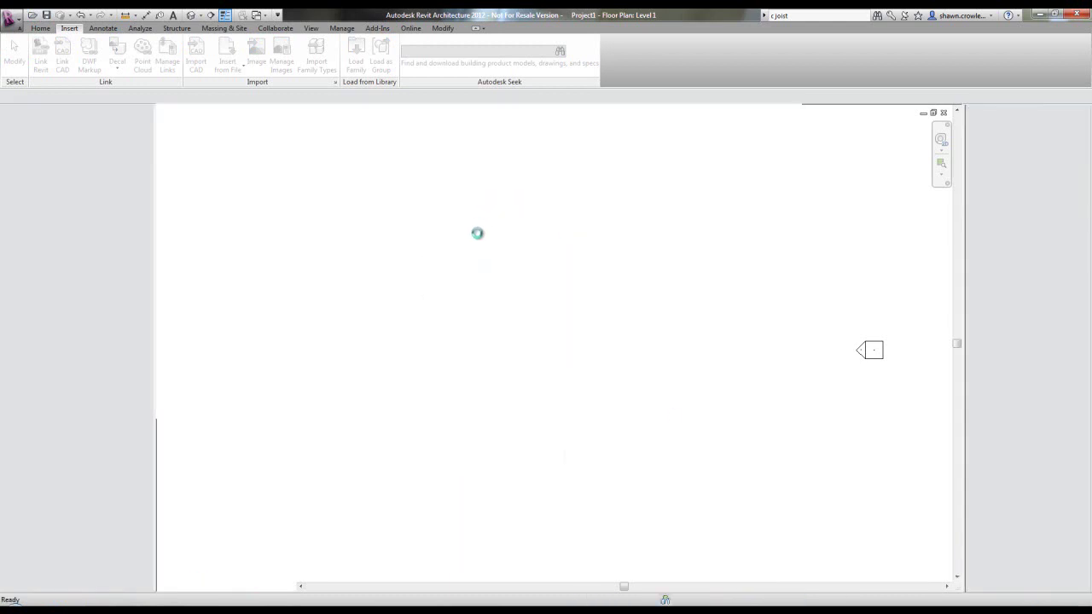
middle_drag(525, 249, 477, 263)
scroll(478, 282, down, 1)
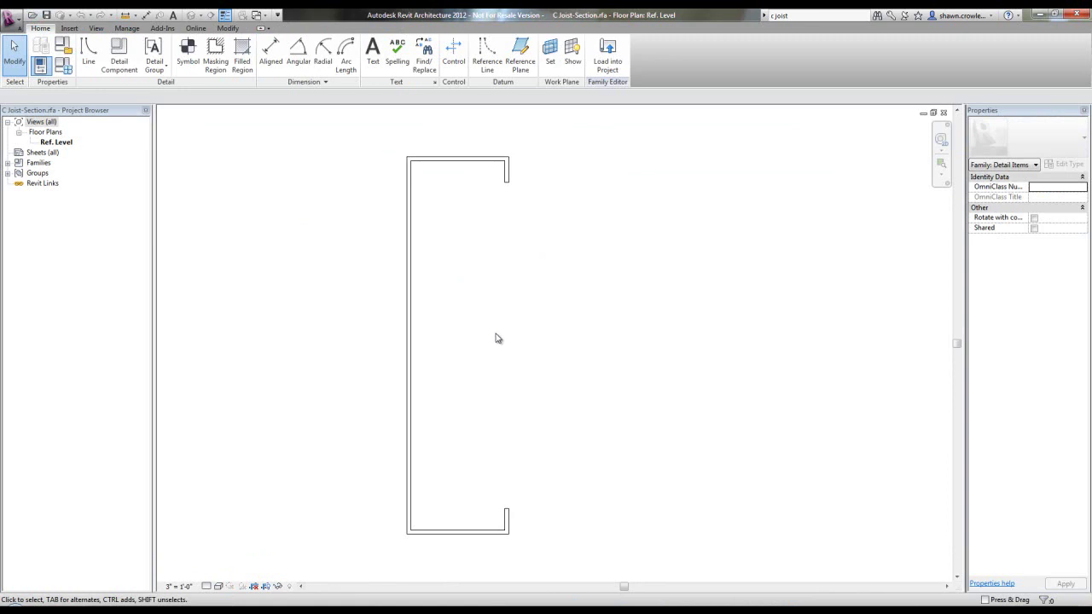
Step: Show annotation categories in the Ref. Level view and bring the joist's reference planes and dimensions fully into view
key(v)
key(g)
click(192, 161)
click(115, 175)
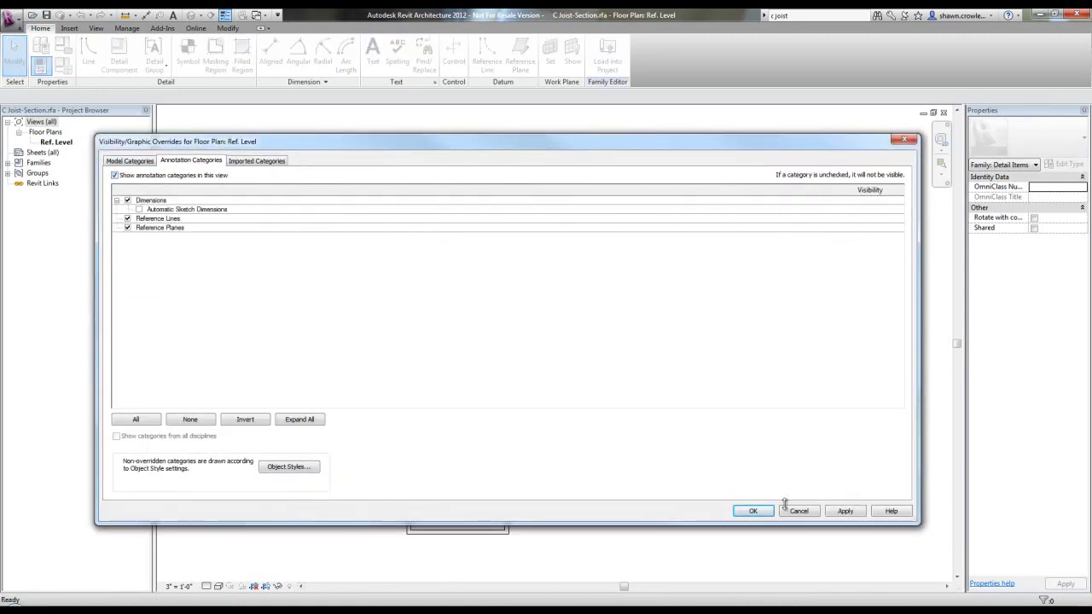
click(845, 512)
click(753, 511)
scroll(611, 295, down, 2)
middle_drag(562, 302, 565, 328)
scroll(526, 298, down, 1)
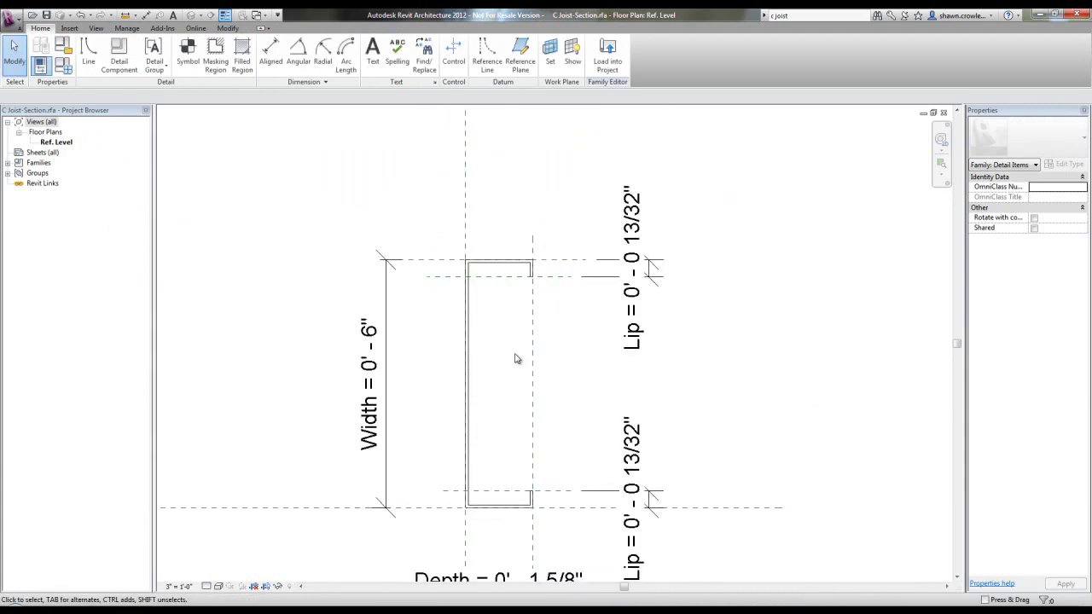
scroll(464, 375, down, 1)
middle_drag(486, 441, 481, 395)
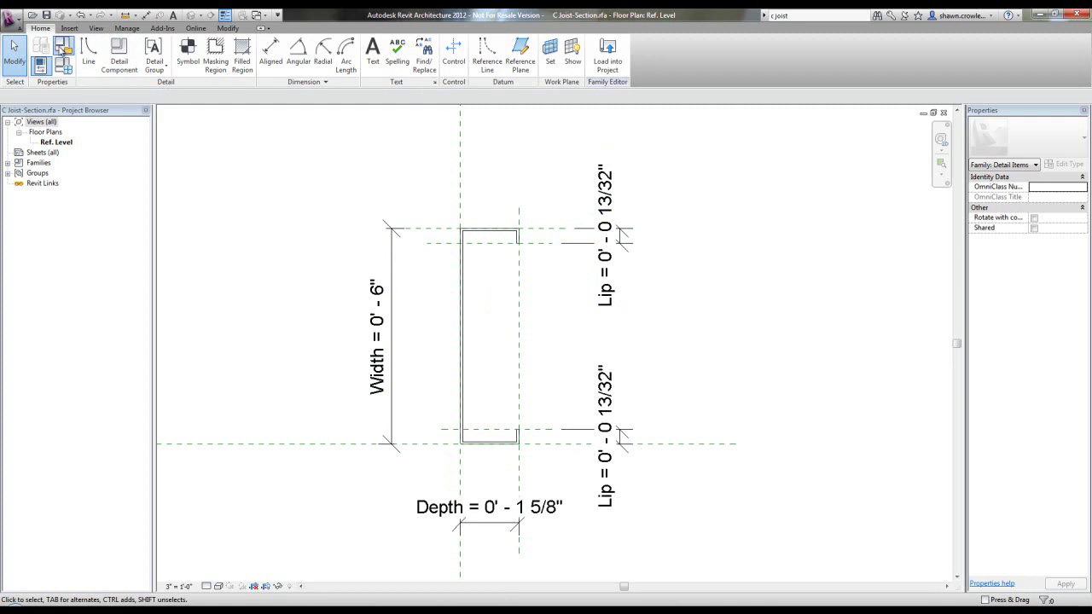
Step: Open the Family Category and Parameters settings and check which categories are available for the joist family
click(63, 44)
drag(527, 165, 479, 126)
click(433, 151)
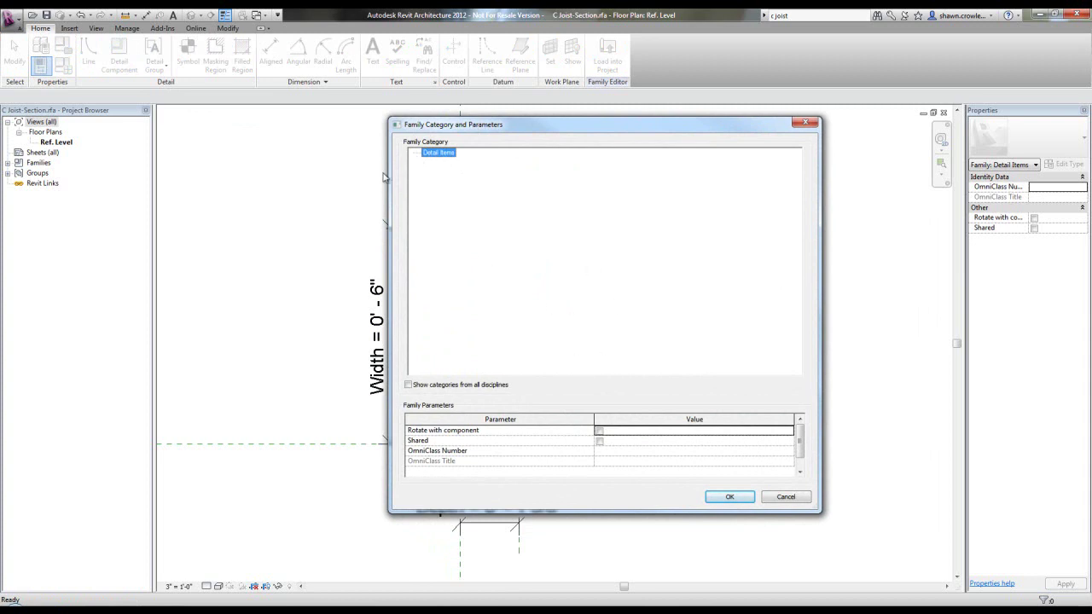
Step: Leave the family category settings without changes and examine the joist's masking region, reference planes and dimensions in the Ref. Level view
click(785, 497)
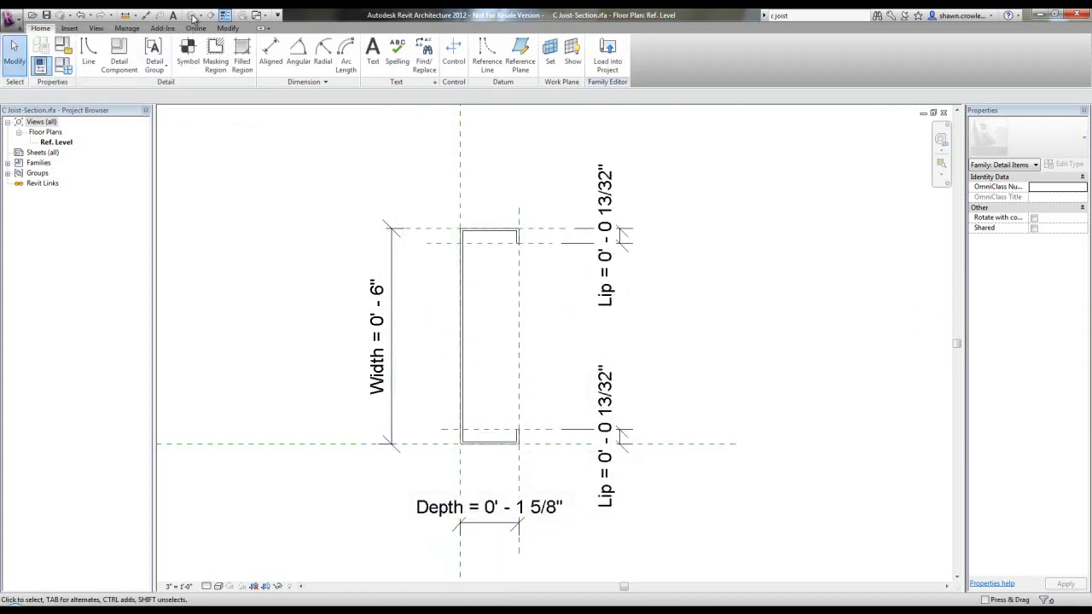
middle_drag(425, 197, 468, 222)
scroll(516, 309, up, 4)
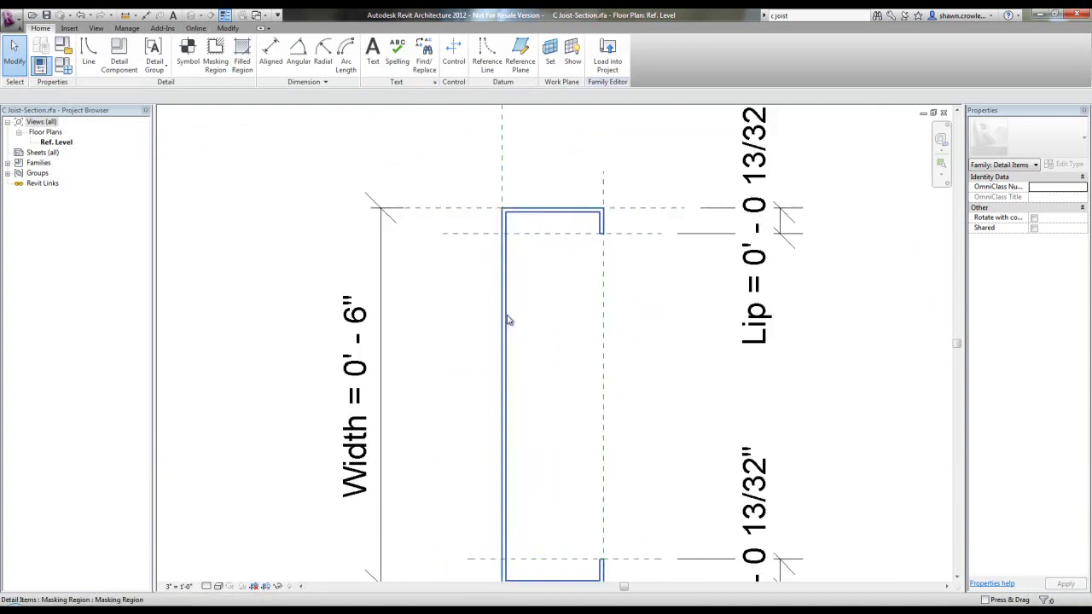
scroll(539, 169, down, 3)
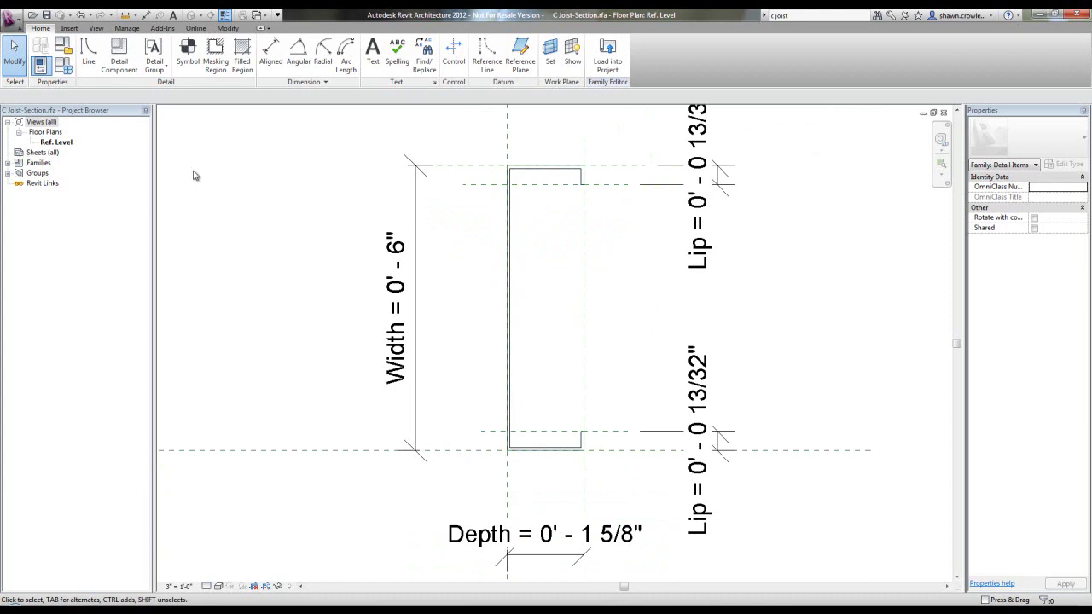
double_click(50, 145)
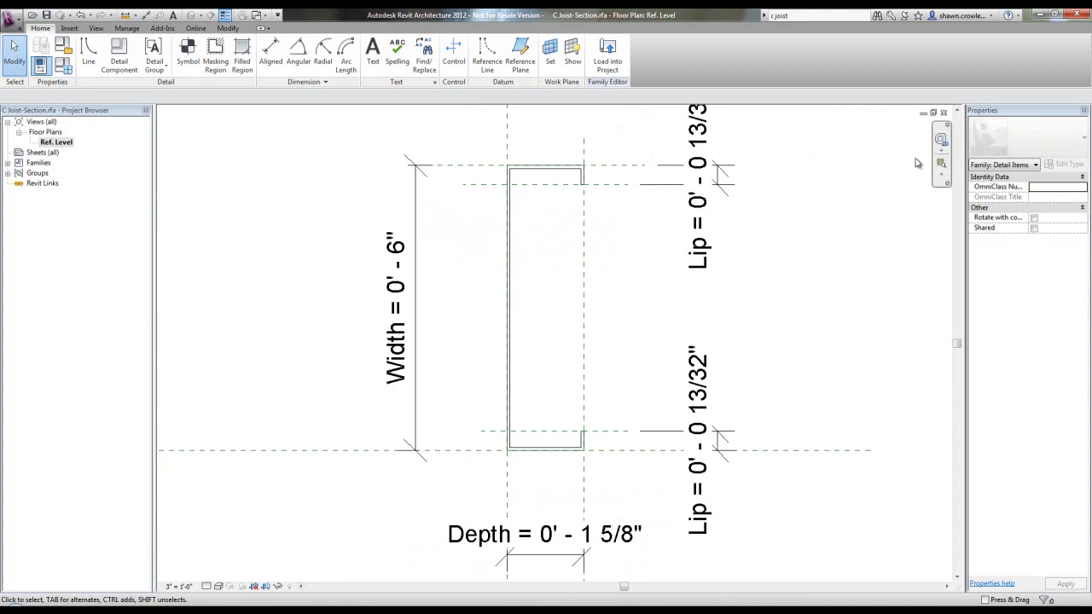
scroll(713, 251, down, 3)
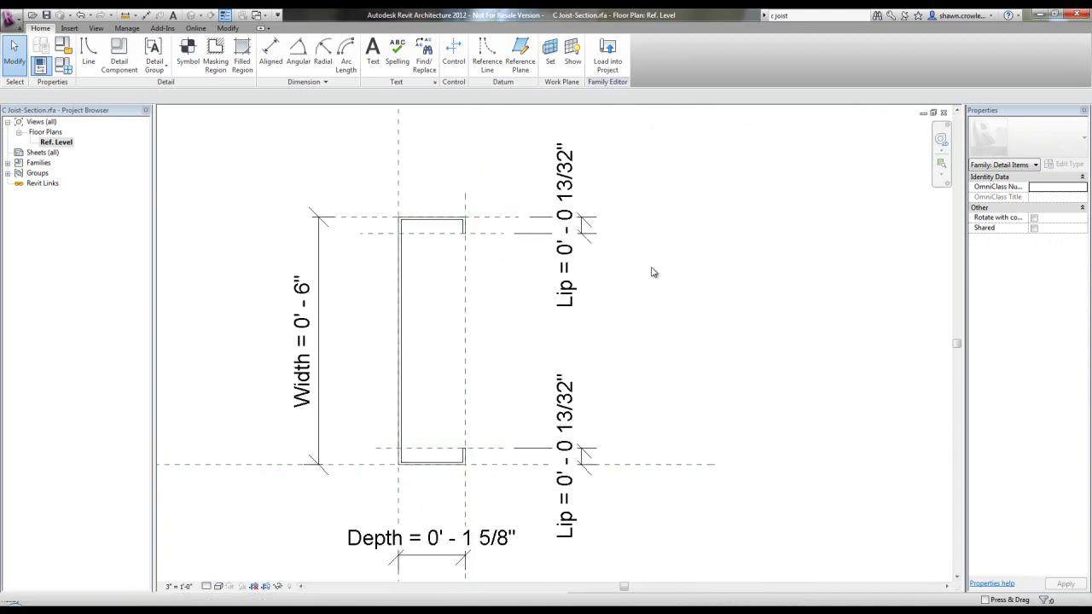
scroll(418, 205, up, 2)
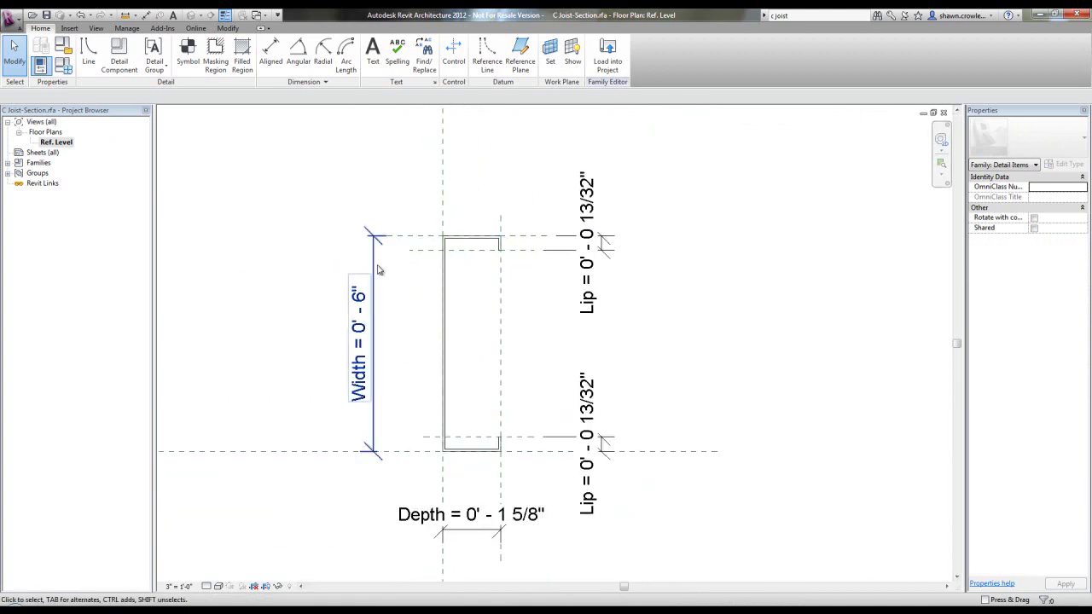
Step: Close the C Joist-Section family without saving and create a new family from the Structural Framing - Beams and Braces.rft template
click(943, 112)
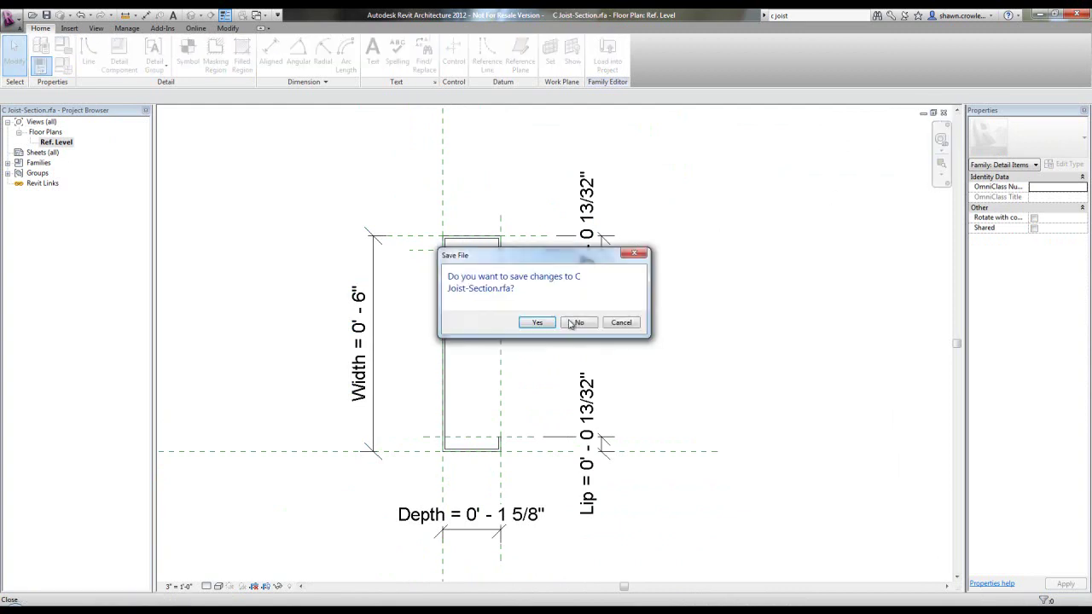
click(577, 322)
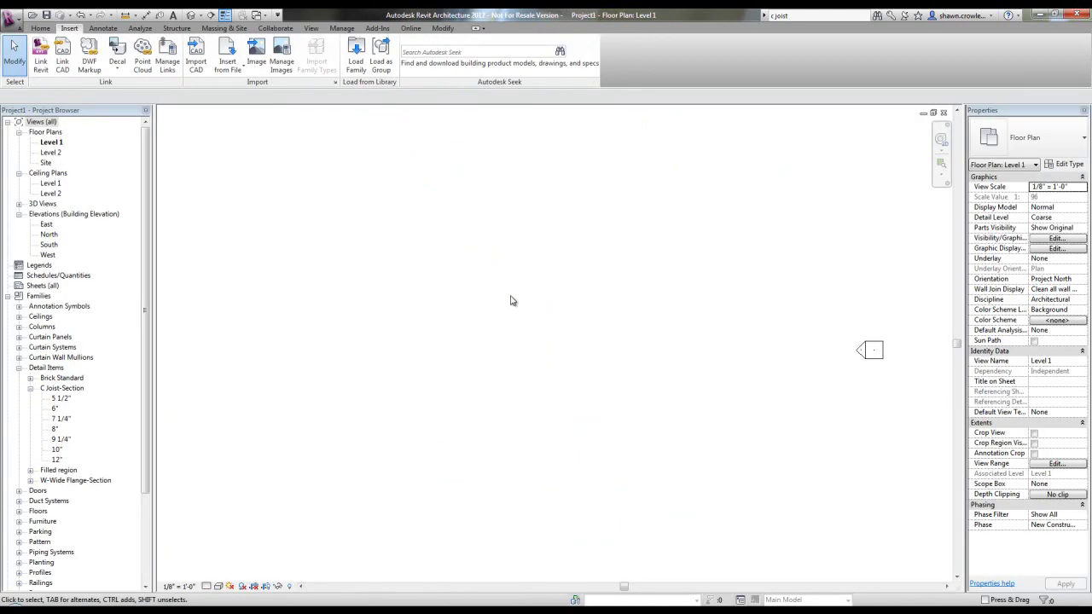
click(12, 17)
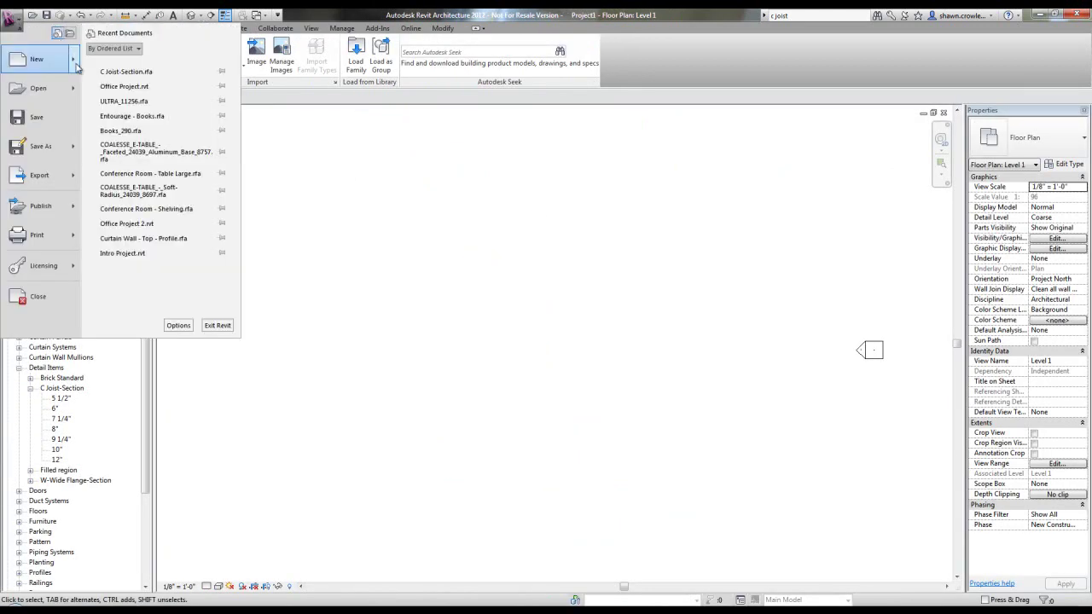
click(499, 260)
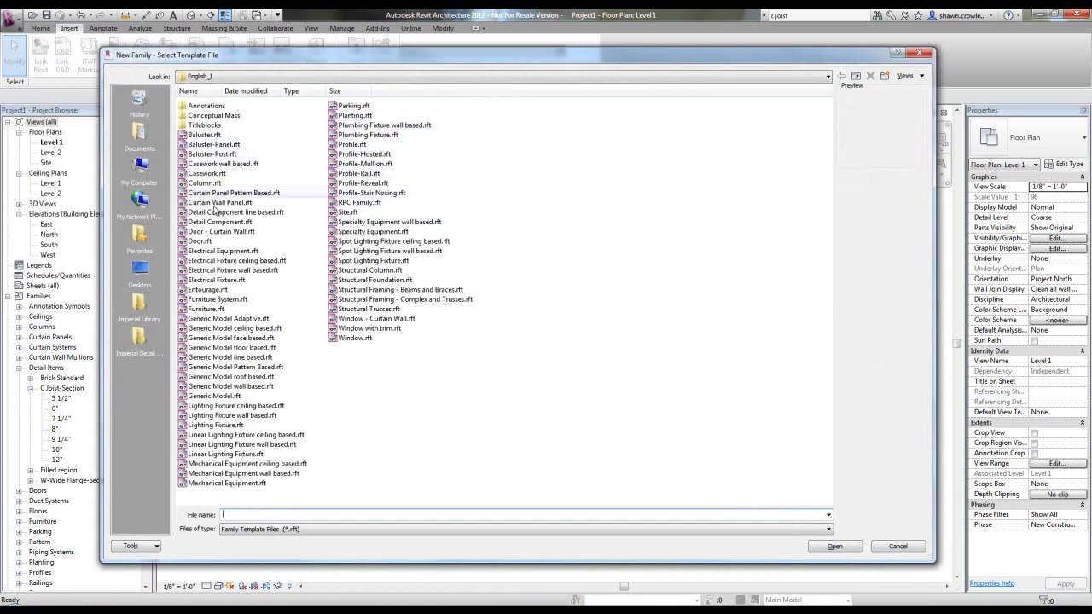
click(220, 224)
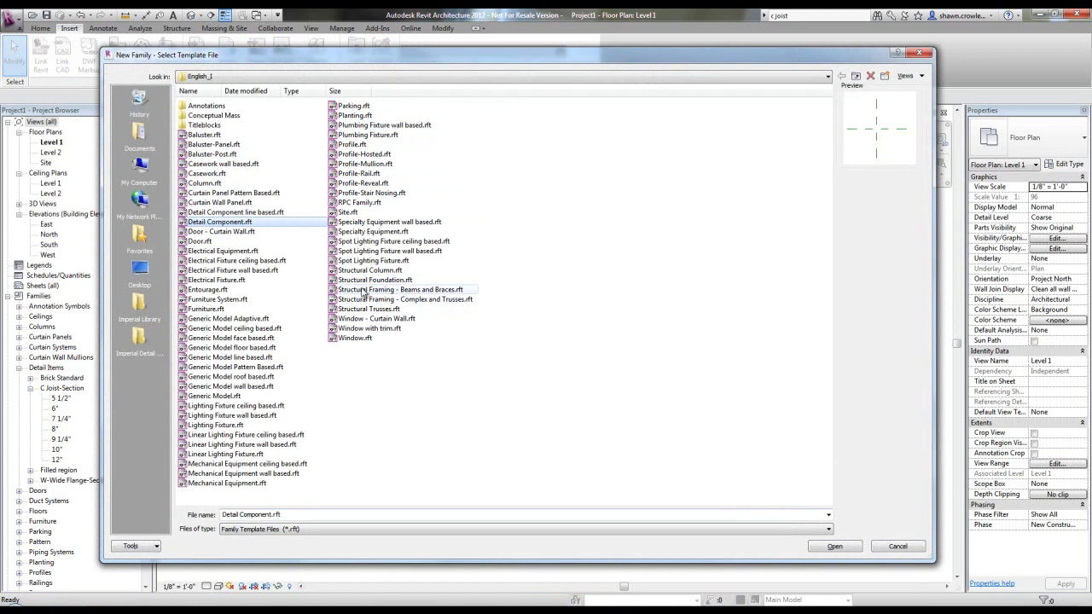
click(421, 292)
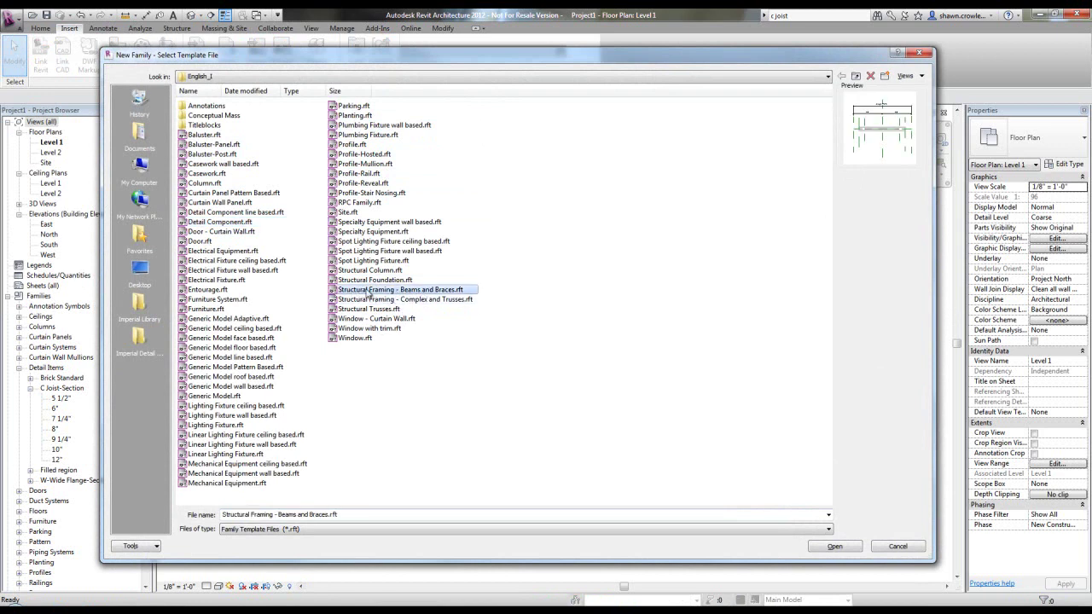
click(833, 544)
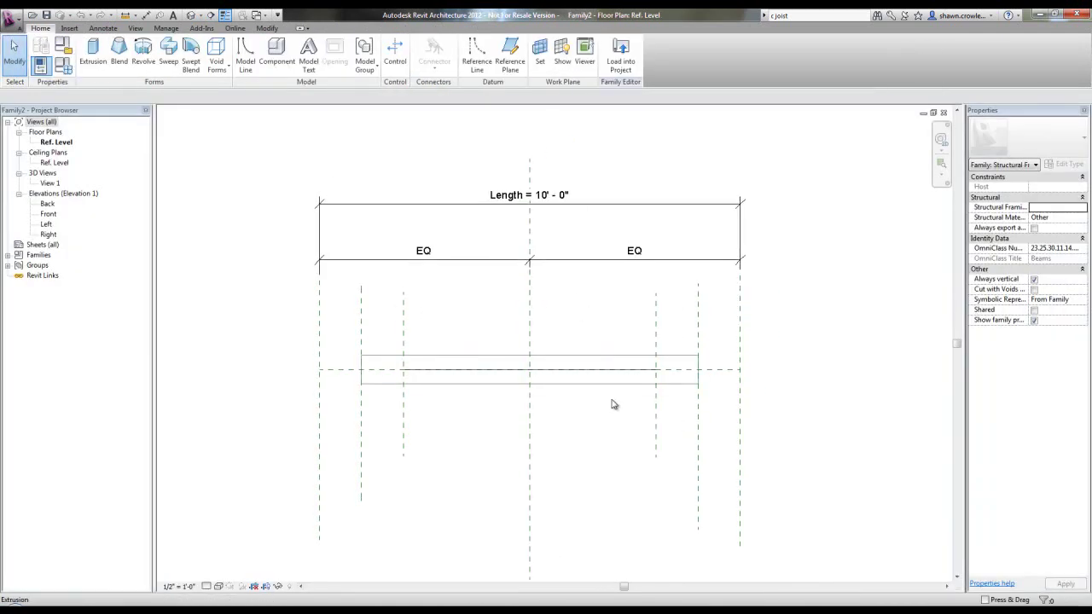
Step: Examine the template beam with its reference planes and length dimensions in the Ref. Level plan
scroll(502, 322, down, 1)
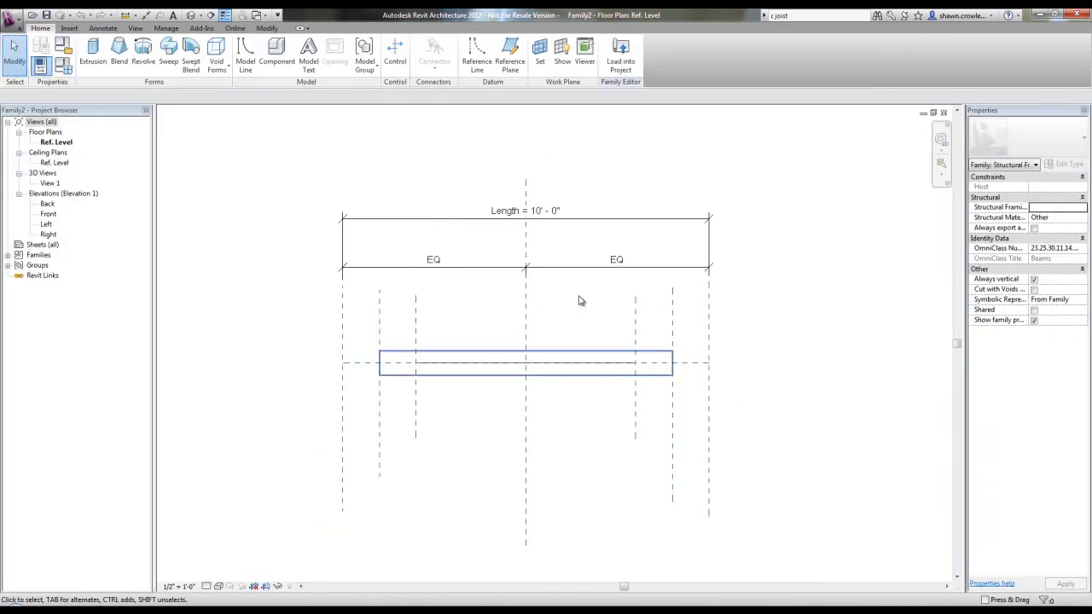
click(707, 319)
key(Escape)
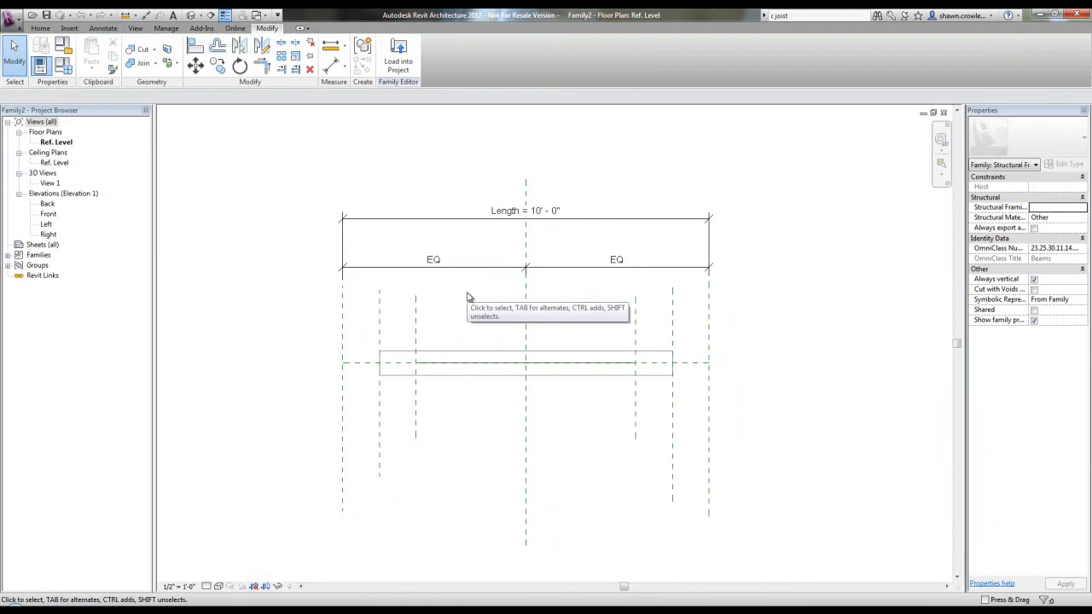
scroll(473, 329, up, 3)
middle_drag(507, 331, 473, 346)
scroll(481, 302, down, 2)
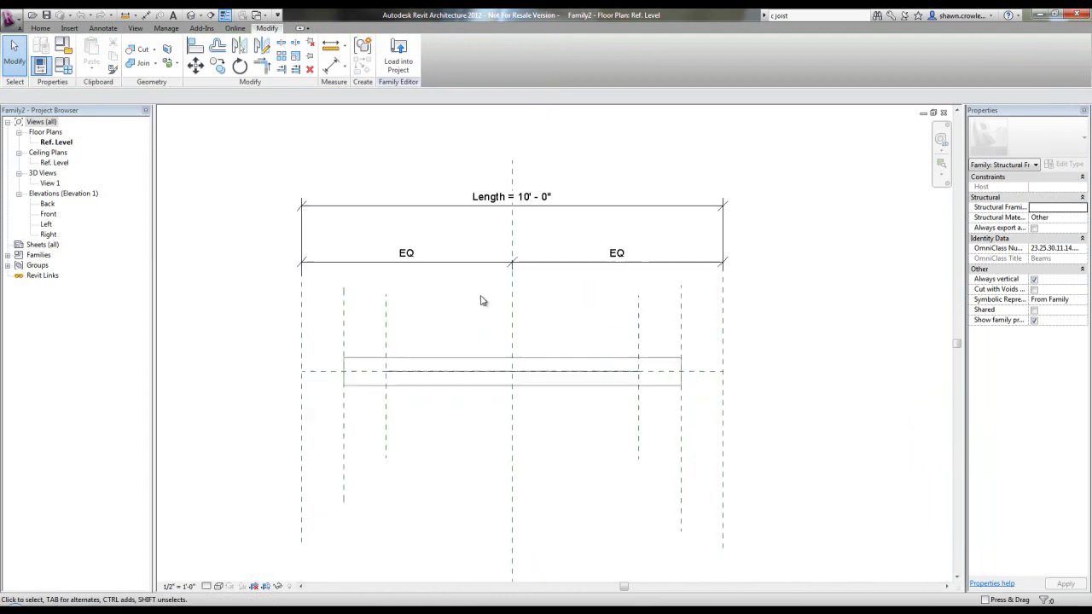
scroll(474, 325, up, 2)
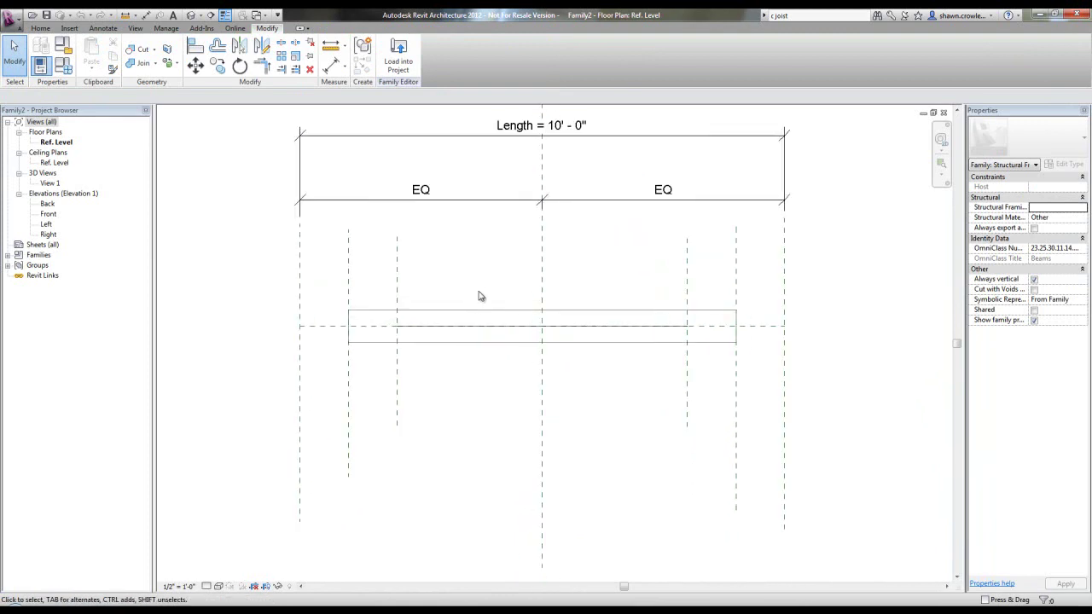
Step: Show the beam in 3D View 1 with the Shaded visual style and view it from an angle
double_click(53, 183)
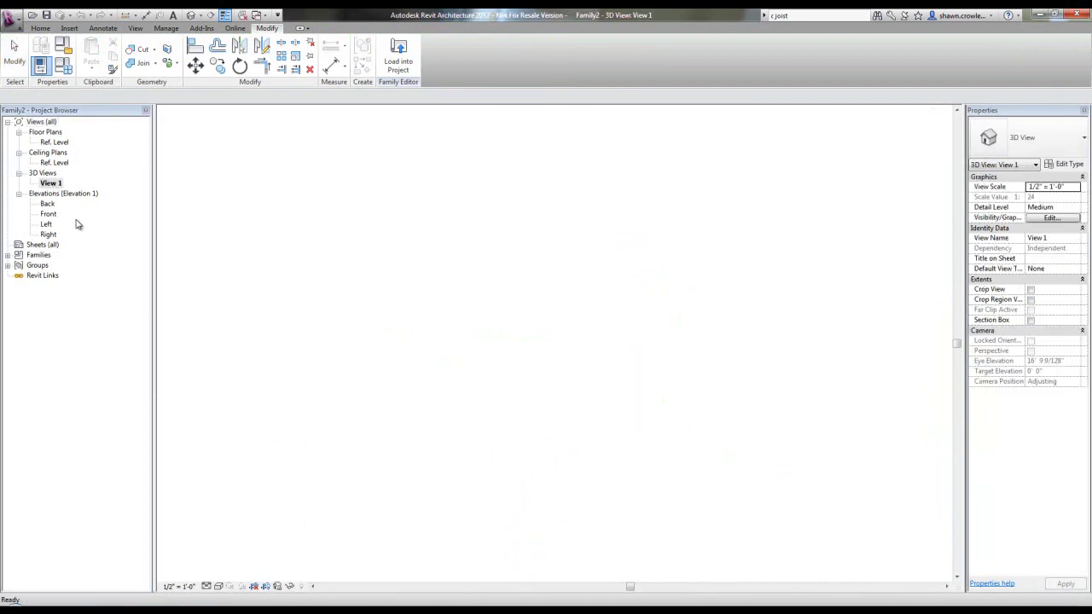
click(218, 587)
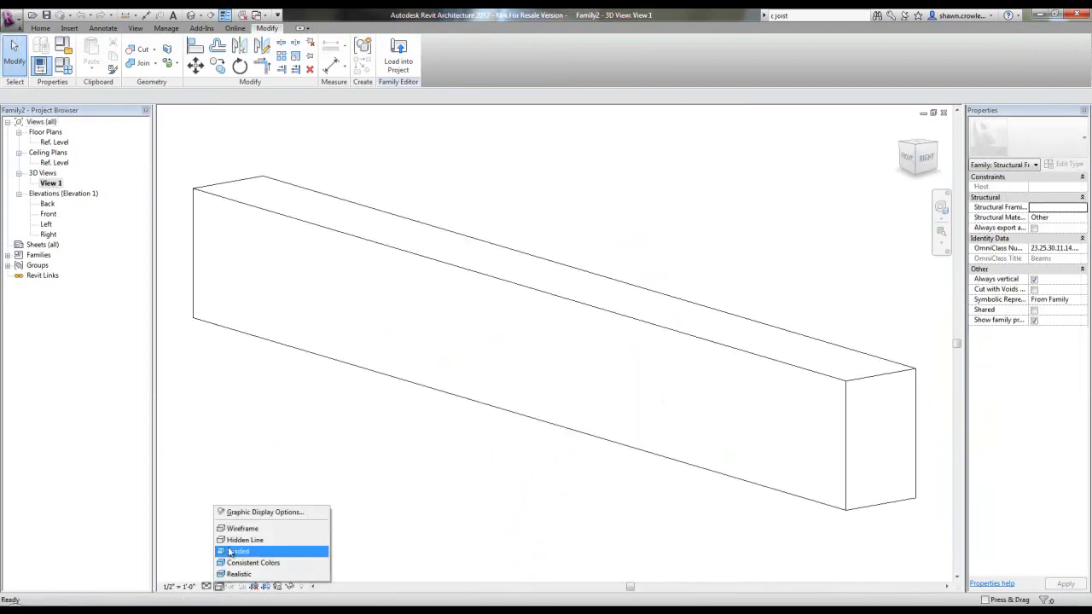
click(244, 552)
scroll(576, 380, down, 2)
shift+middle_drag(576, 380, 624, 361)
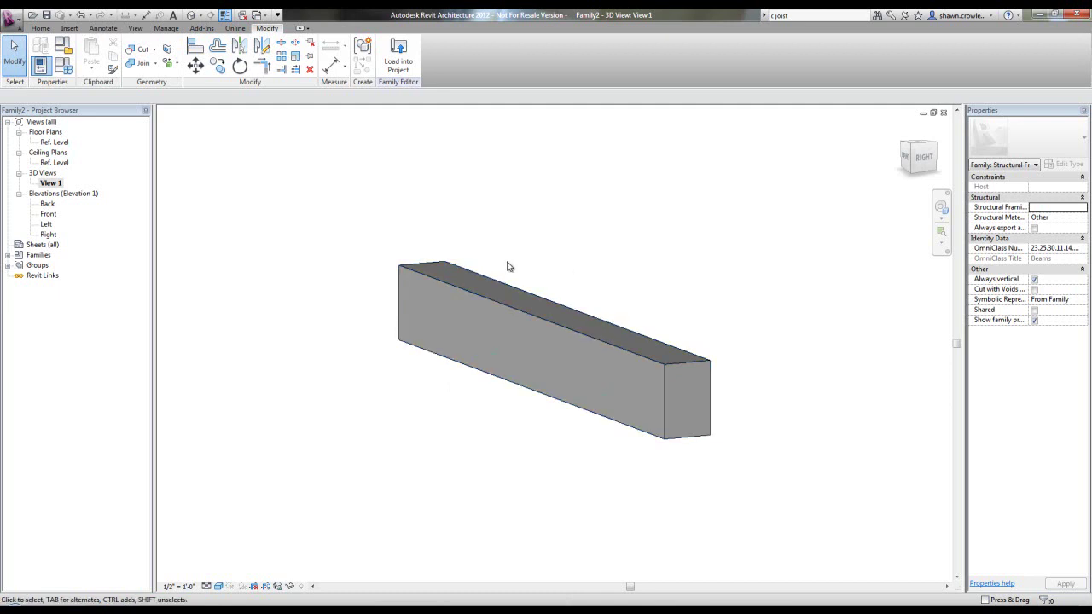
Step: Edit the beam extrusion's sketch in the Left elevation and inspect the locks tying its rectangular profile to the reference planes
click(505, 309)
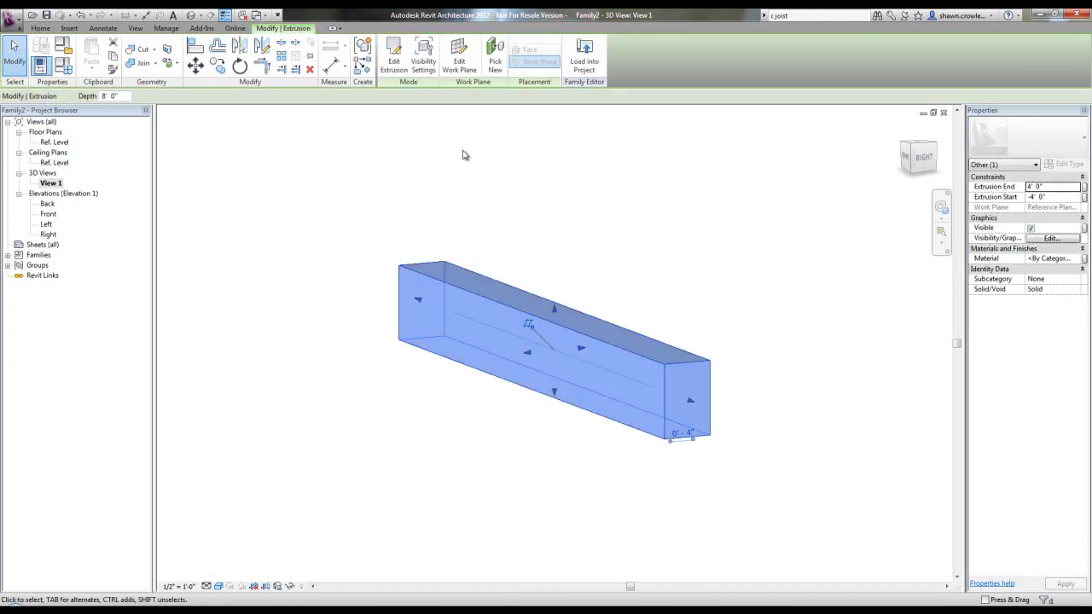
click(394, 52)
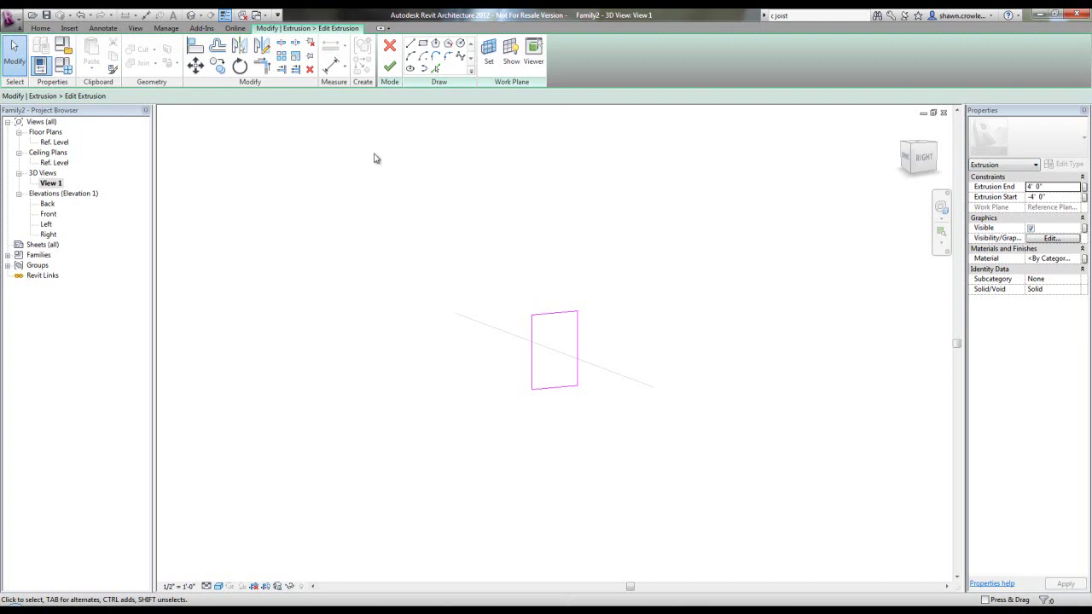
double_click(46, 224)
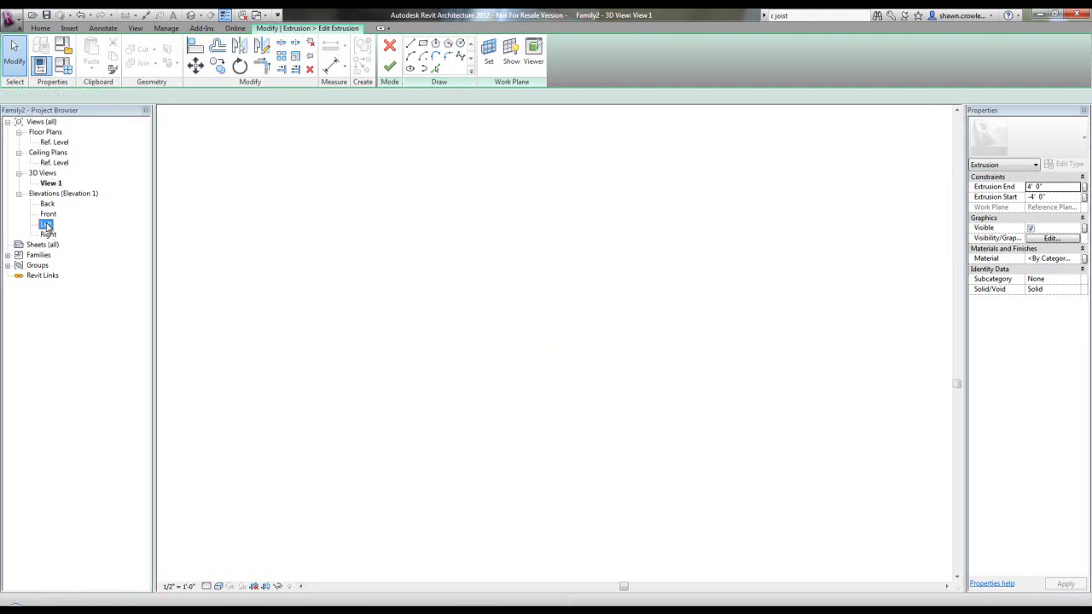
scroll(488, 357, up, 3)
click(517, 285)
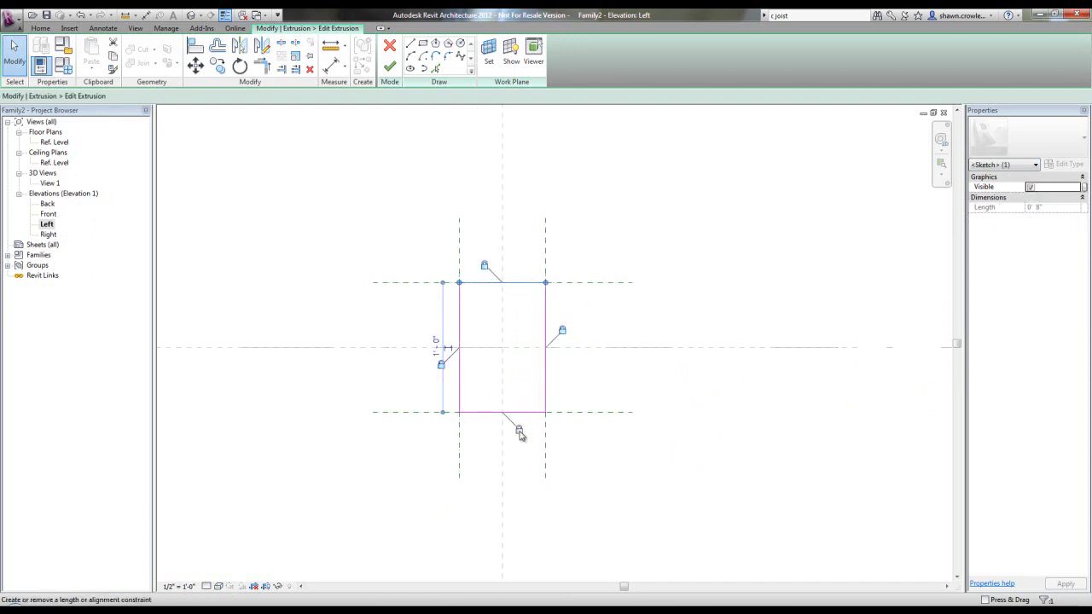
scroll(553, 319, up, 4)
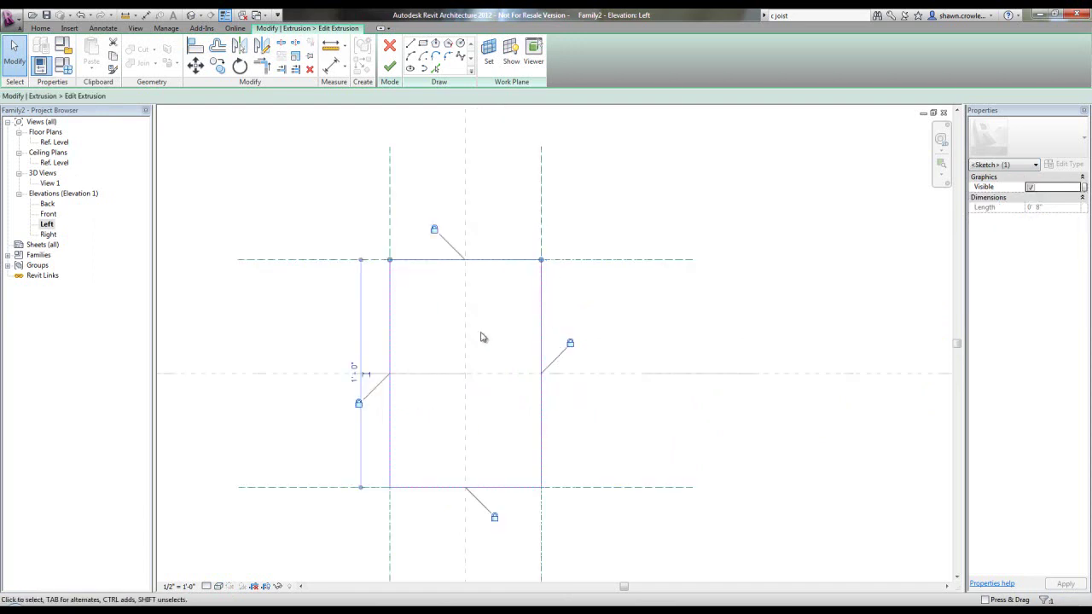
scroll(585, 195, down, 2)
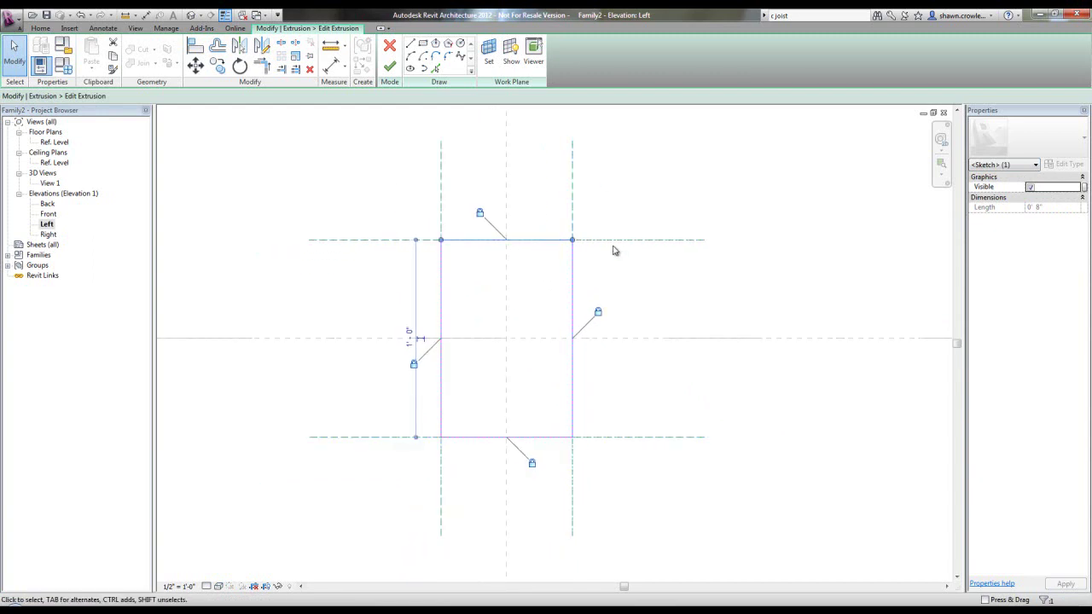
click(593, 203)
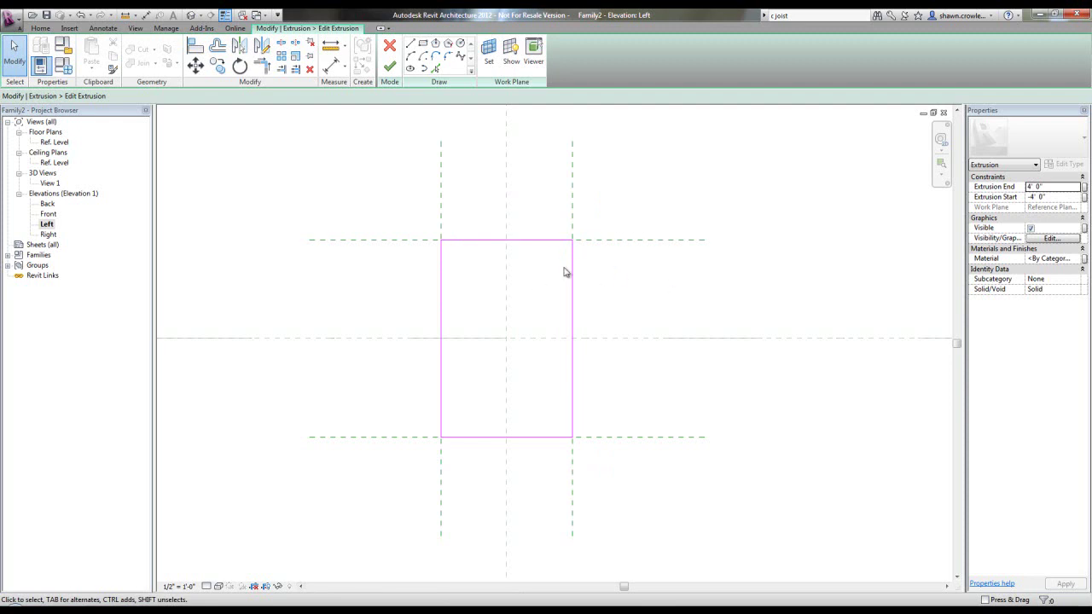
Step: Delete the whole rectangular profile from the extrusion sketch
middle_drag(539, 291, 504, 322)
middle_drag(465, 373, 495, 331)
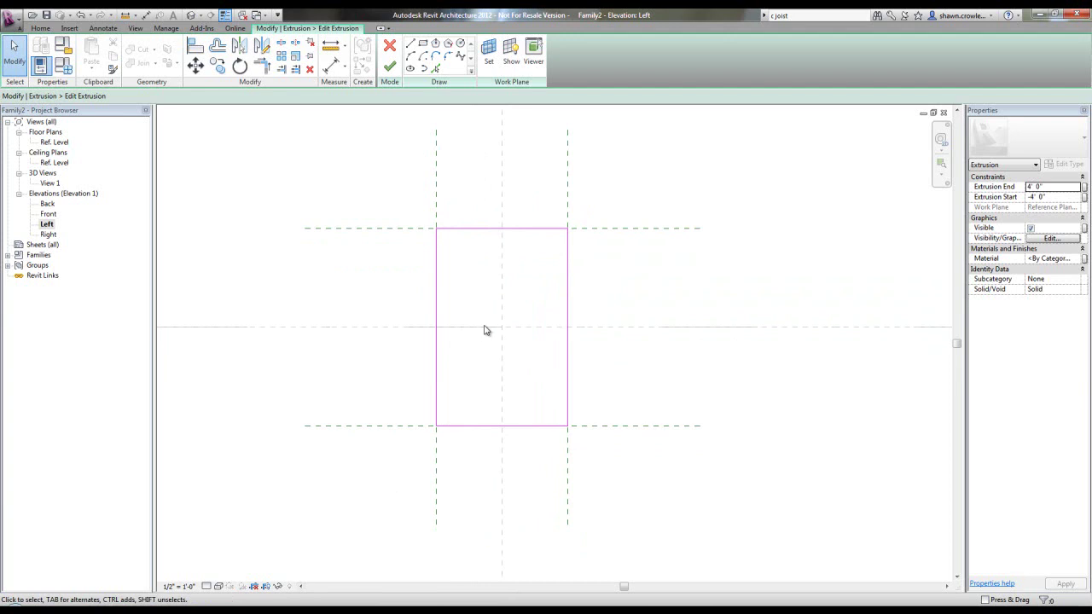
key(Tab)
scroll(470, 232, up, 1)
click(470, 230)
key(Delete)
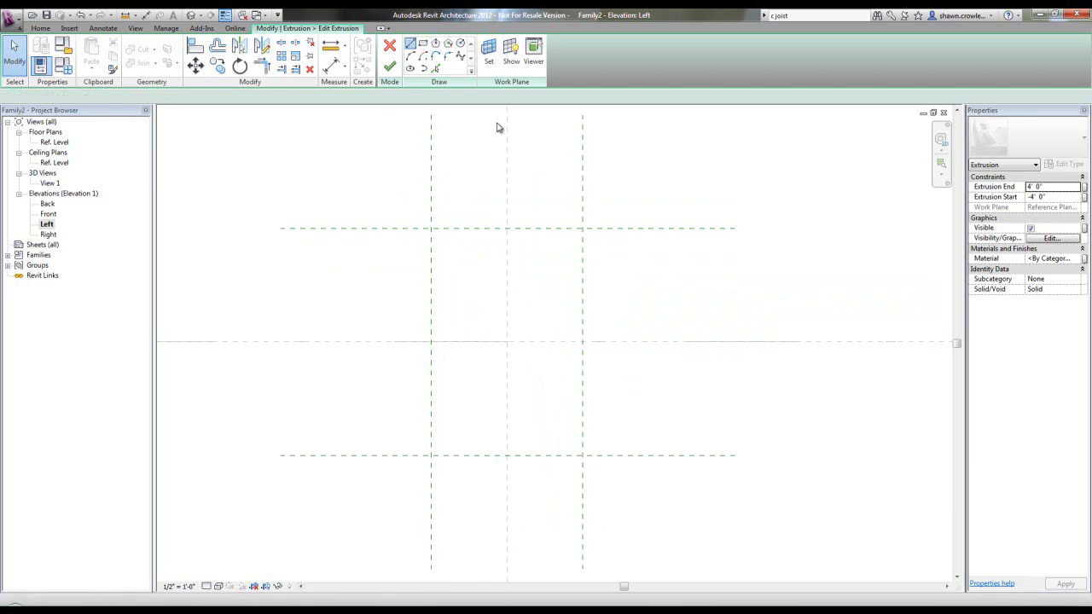
Step: Sketch the C profile's top flange about 4 1/2" wide, web, bottom flange and lower lip as lines inside the reference planes
click(410, 44)
scroll(551, 281, up, 1)
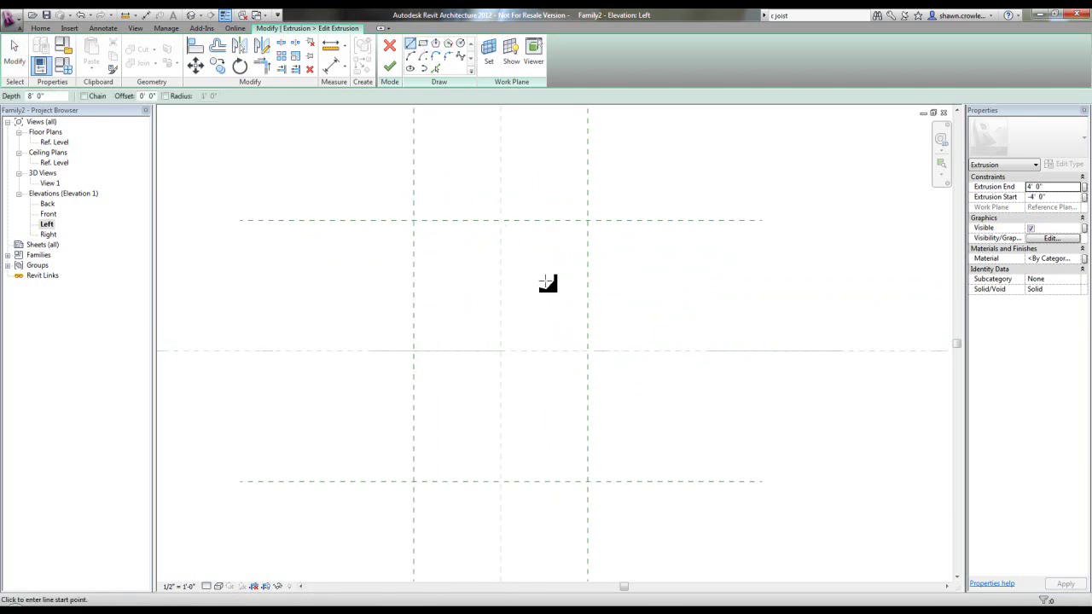
click(550, 240)
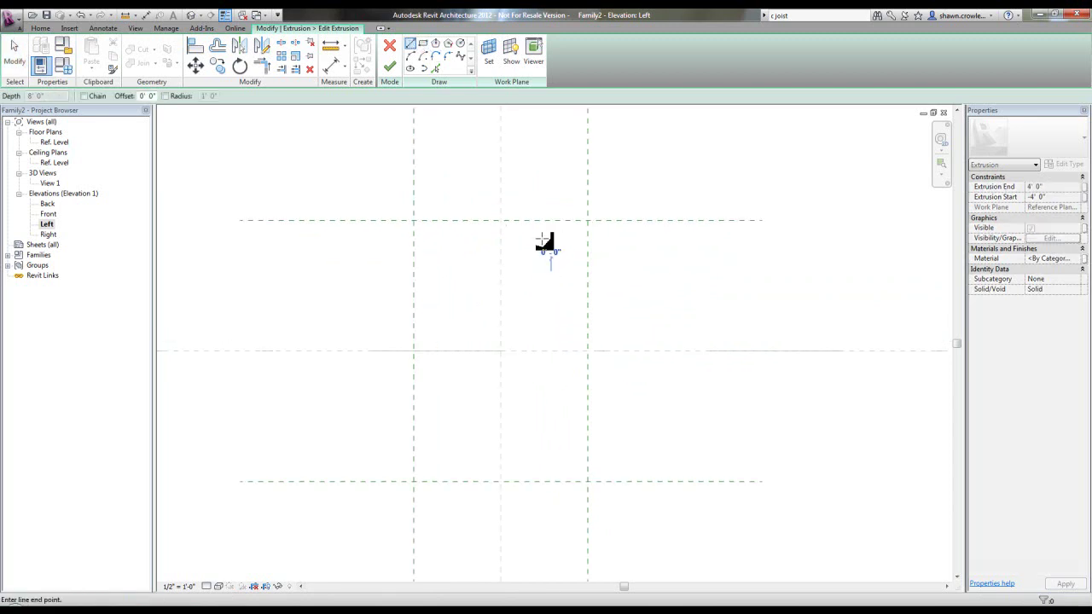
click(453, 240)
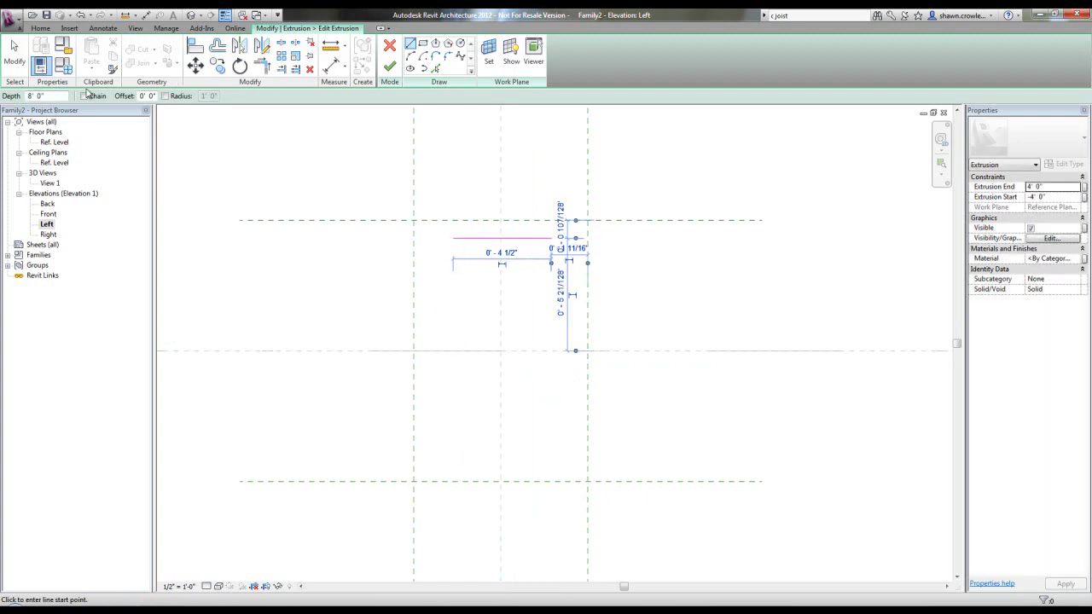
click(453, 239)
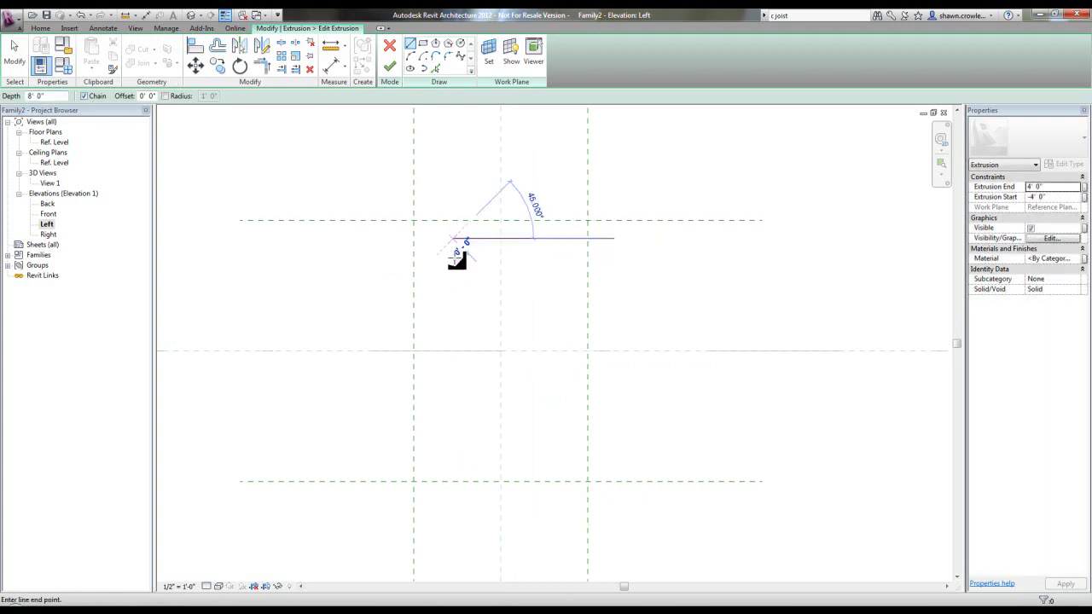
click(453, 455)
click(551, 455)
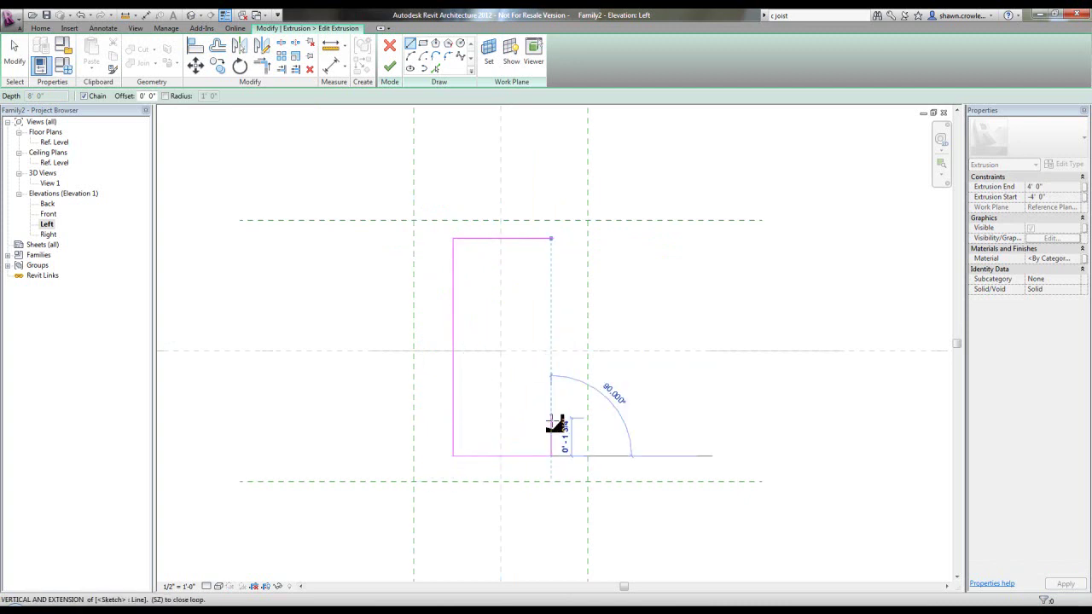
click(551, 430)
key(Escape)
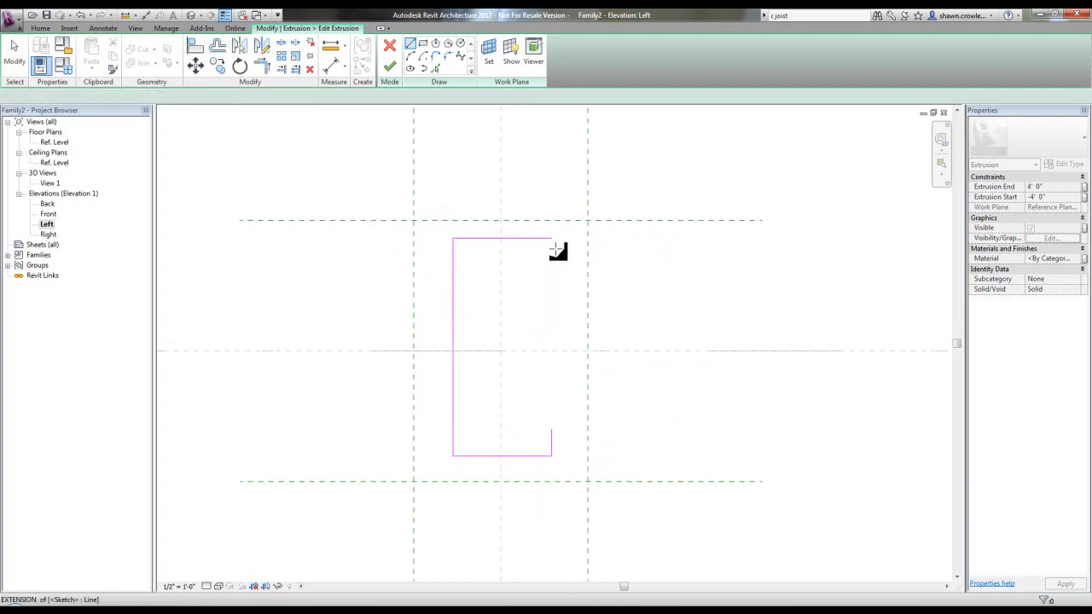
Step: Sketch the short upper lip downward from the free end of the top flange
click(552, 238)
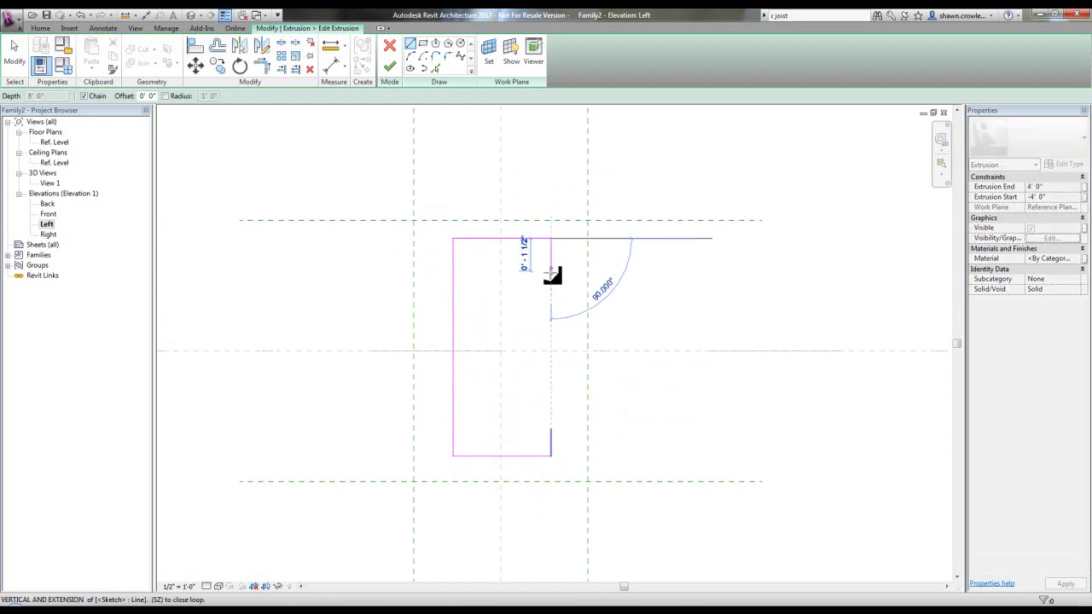
click(551, 264)
key(Escape)
key(Escape)
Step: Align the top and bottom flange lines to the upper and lower reference planes and lock them
scroll(668, 282, down, 1)
middle_drag(563, 331, 532, 290)
scroll(487, 225, up, 1)
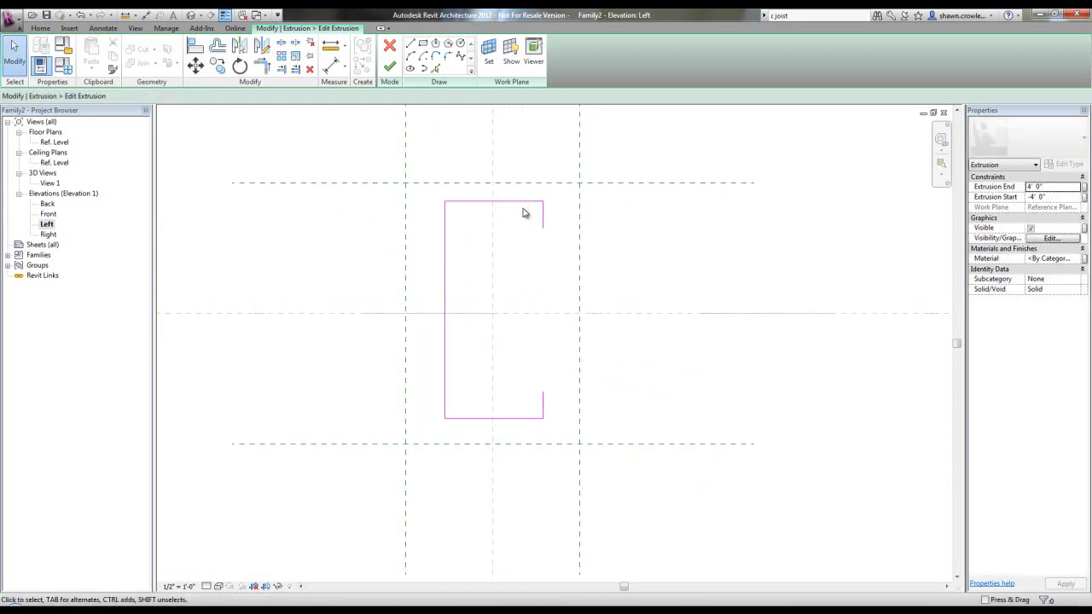
scroll(525, 213, up, 1)
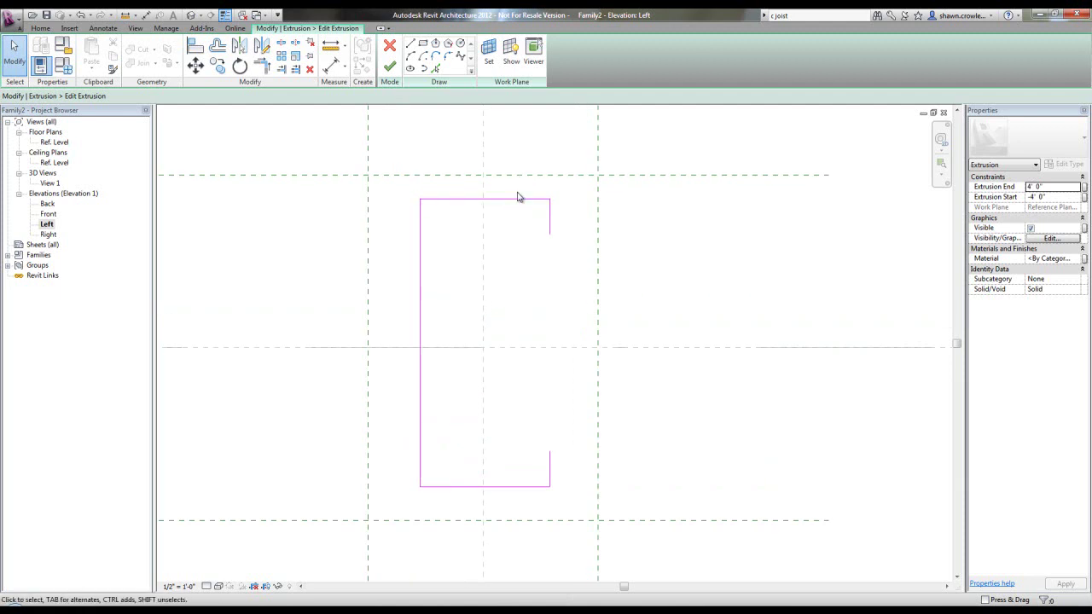
click(518, 202)
scroll(529, 246, down, 3)
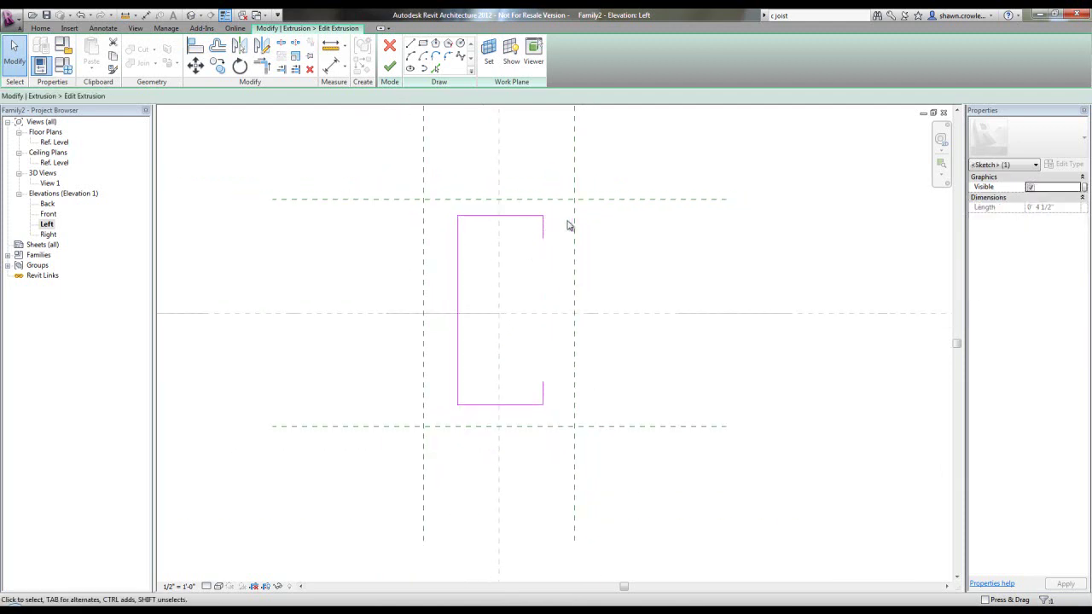
key(Escape)
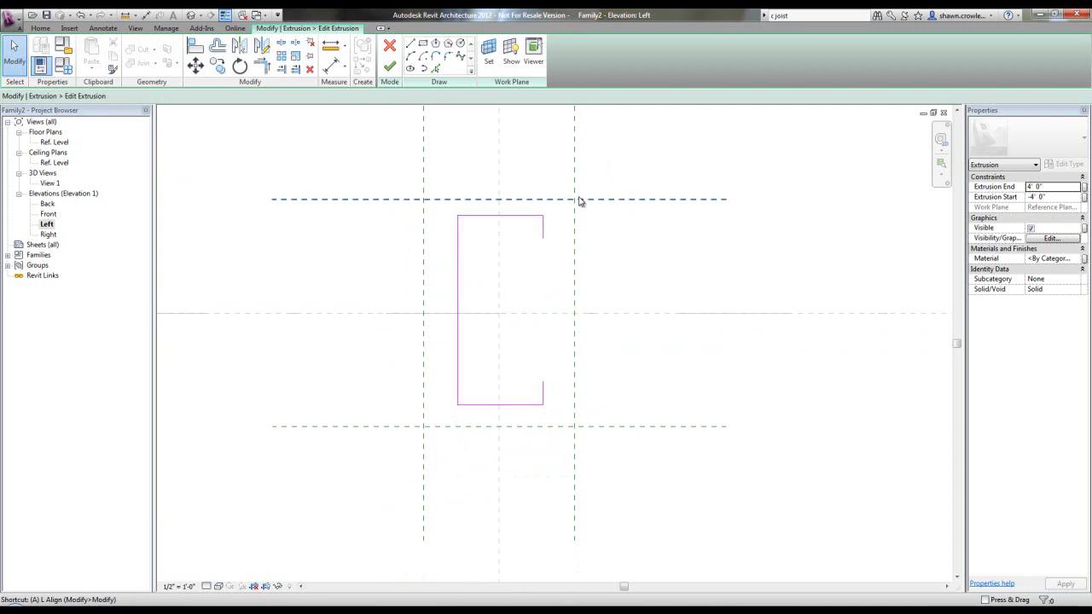
key(l)
click(604, 201)
click(531, 216)
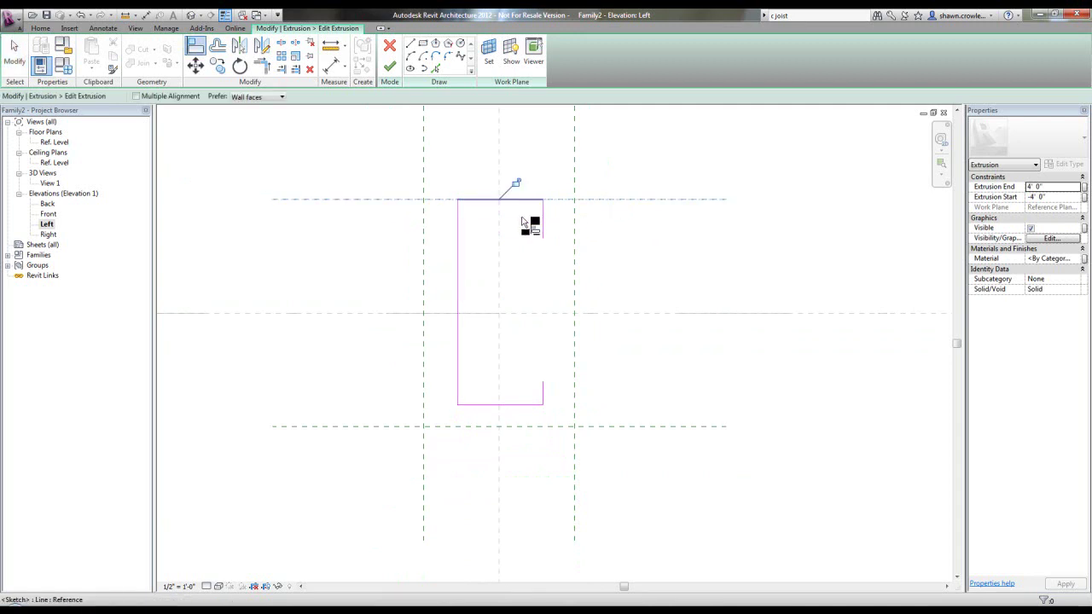
click(525, 426)
click(524, 408)
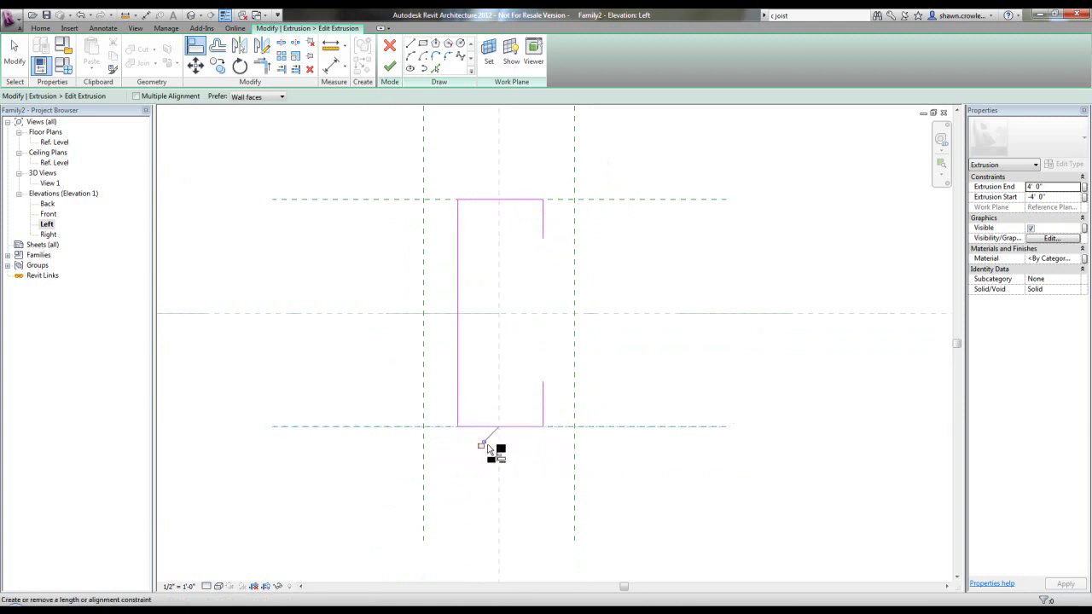
Step: Align and lock the web line to the left reference plane and both lip lines to the right reference plane
click(424, 360)
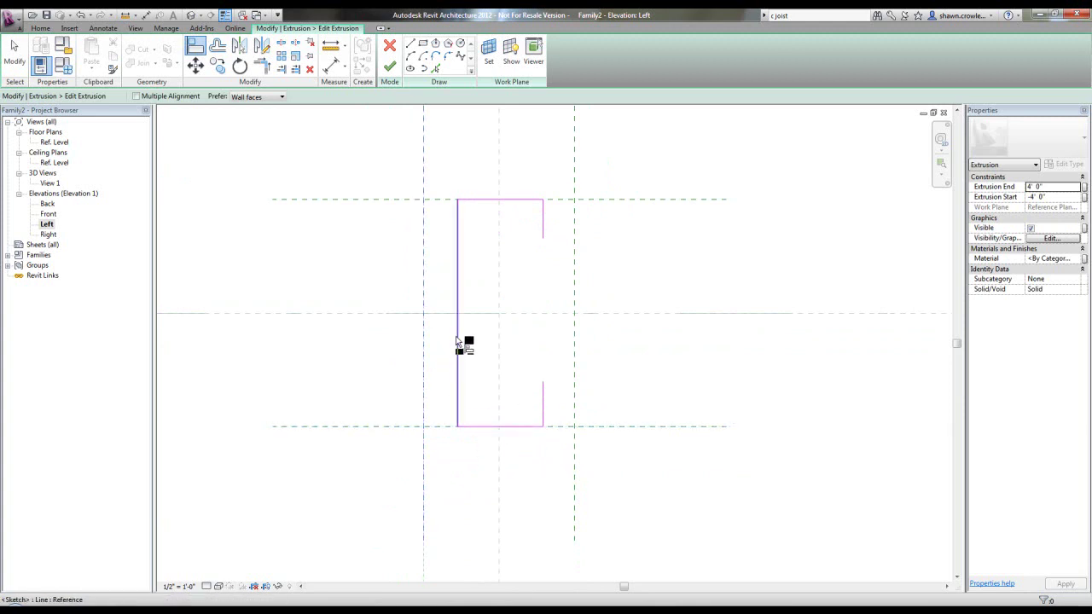
click(457, 341)
click(407, 305)
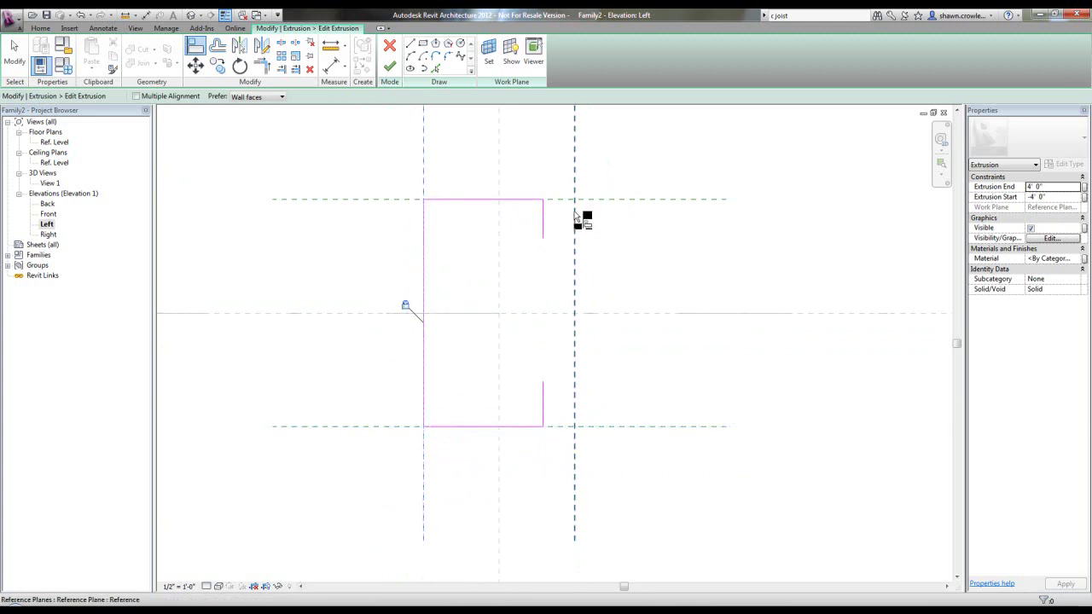
click(575, 219)
click(550, 230)
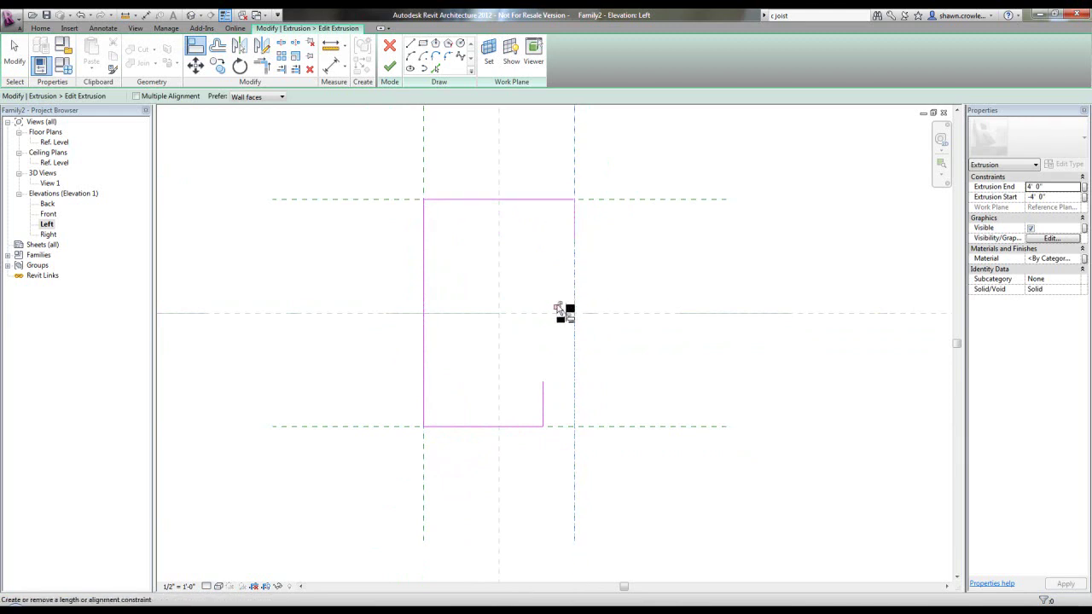
click(574, 403)
click(543, 399)
Step: Offset a copy of the whole C profile chain inward by 1/16"
scroll(616, 380, down, 1)
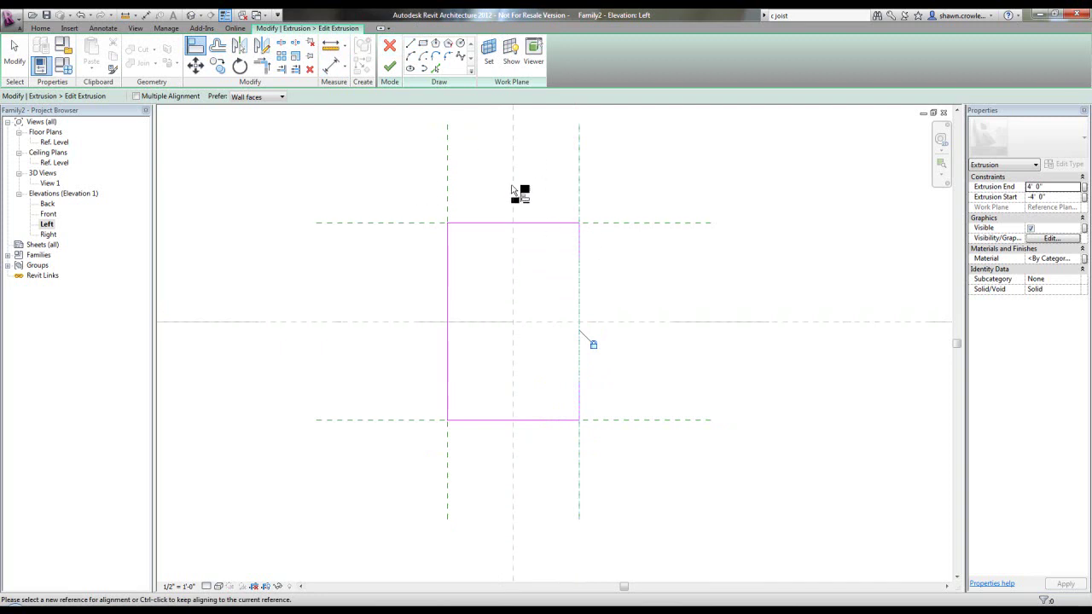
click(221, 48)
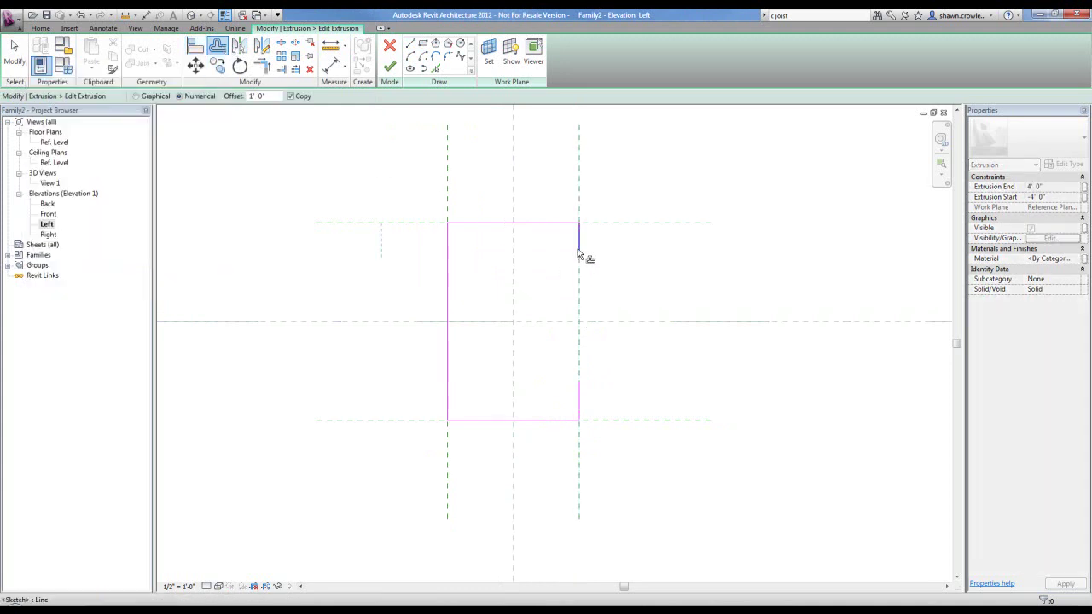
click(260, 96)
text(1/16")
key(Return)
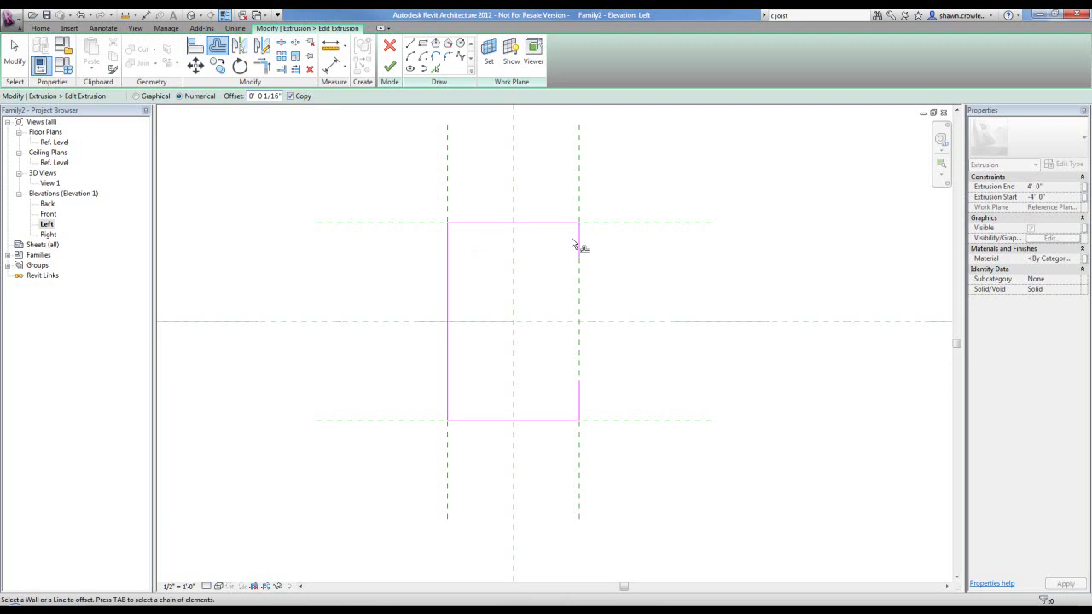
middle_drag(572, 240, 562, 240)
scroll(562, 240, up, 3)
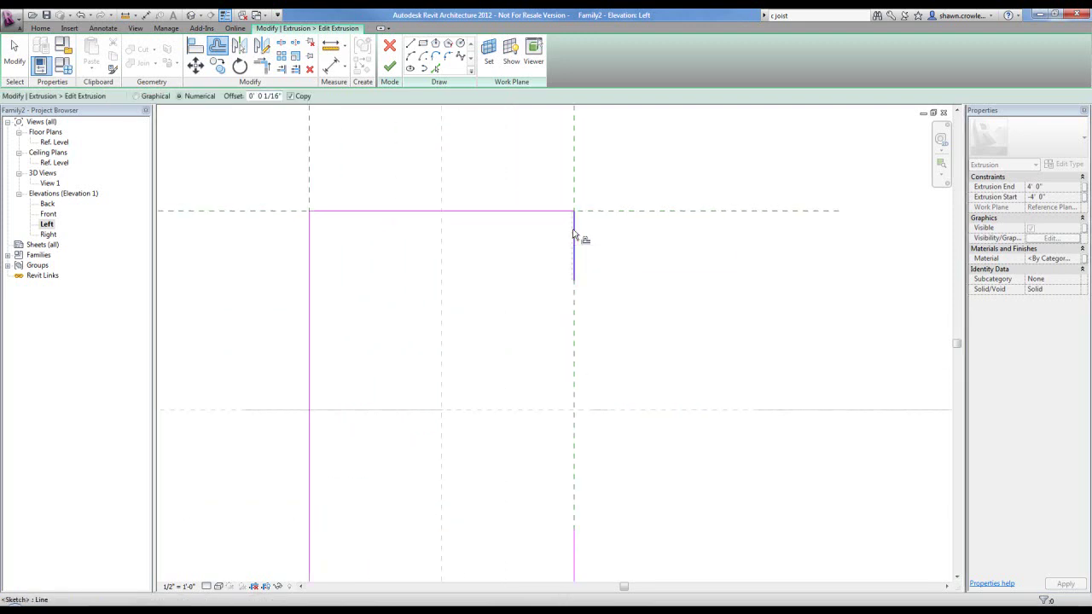
key(Tab)
click(573, 230)
Step: Close the open end of the lower lip with a short line between its outer and inner lines
middle_drag(527, 260, 516, 234)
scroll(497, 231, down, 1)
scroll(498, 234, down, 1)
click(411, 44)
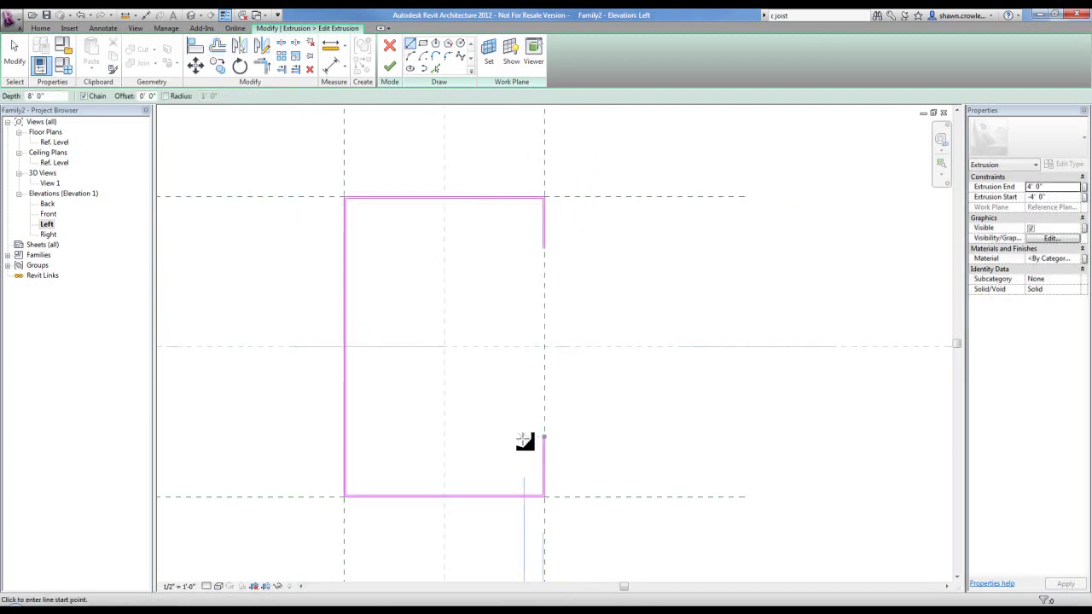
scroll(531, 446, up, 4)
click(546, 419)
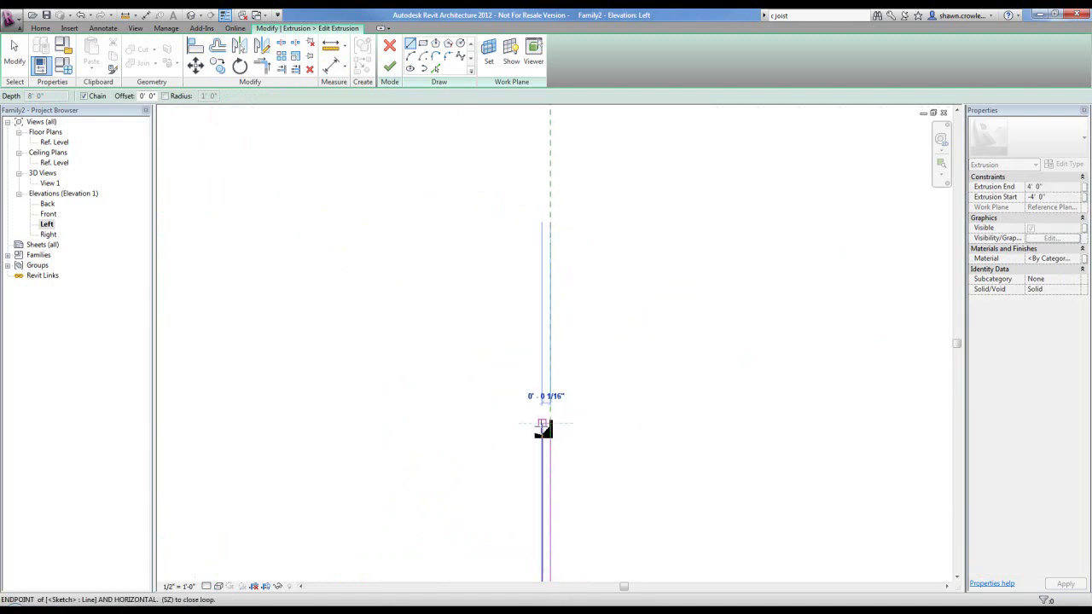
click(541, 423)
Step: Close the open end of the upper lip with a short line joining its inner and outer lines
scroll(484, 454, down, 2)
scroll(478, 378, down, 2)
middle_drag(492, 274, 478, 375)
scroll(483, 235, up, 2)
scroll(480, 278, up, 3)
click(483, 278)
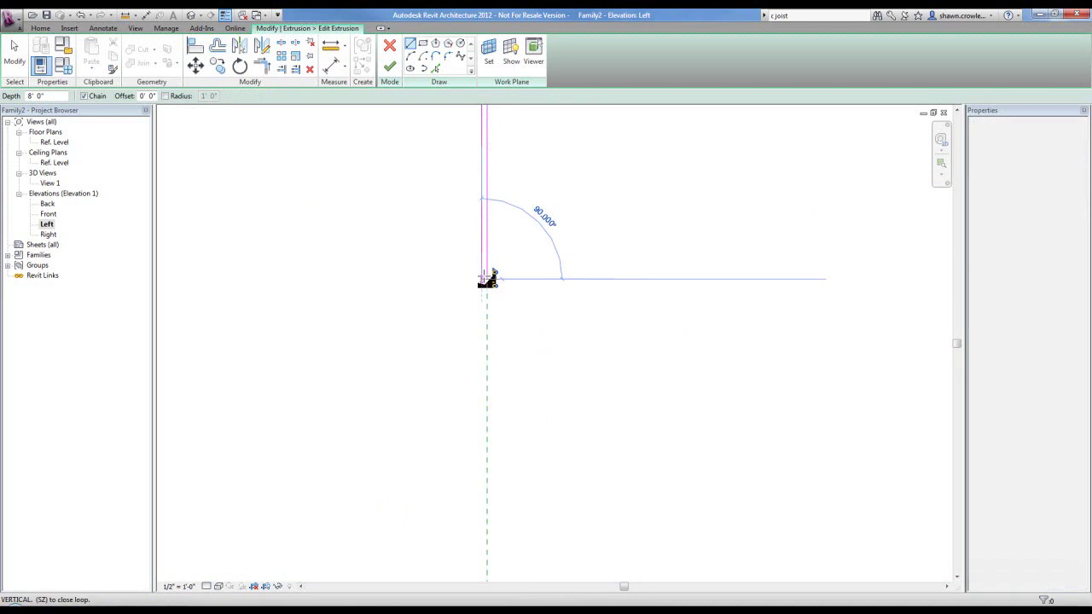
key(Escape)
click(485, 279)
key(Escape)
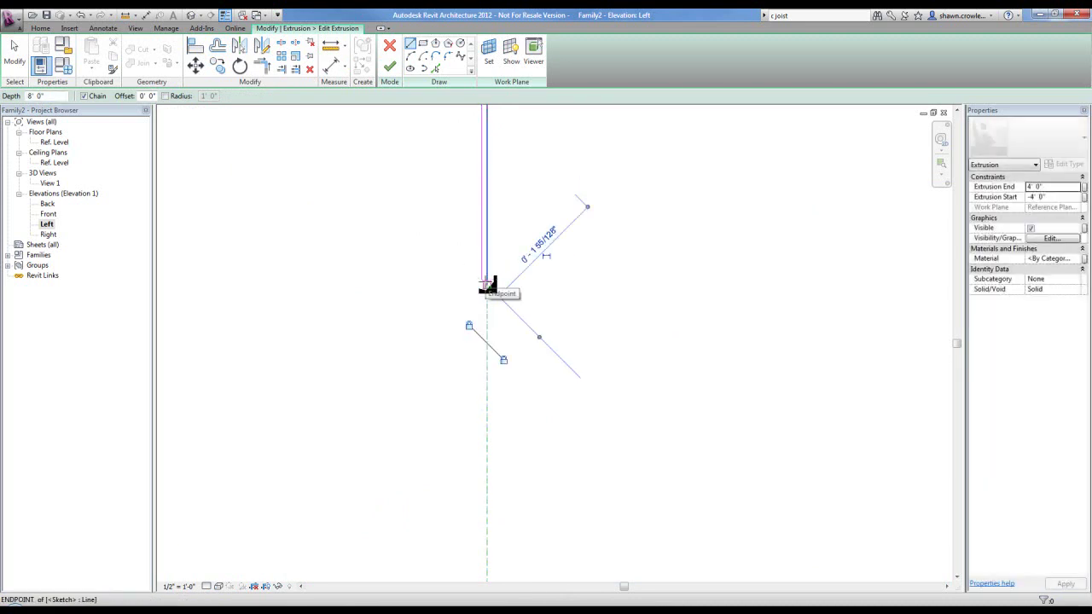
click(483, 280)
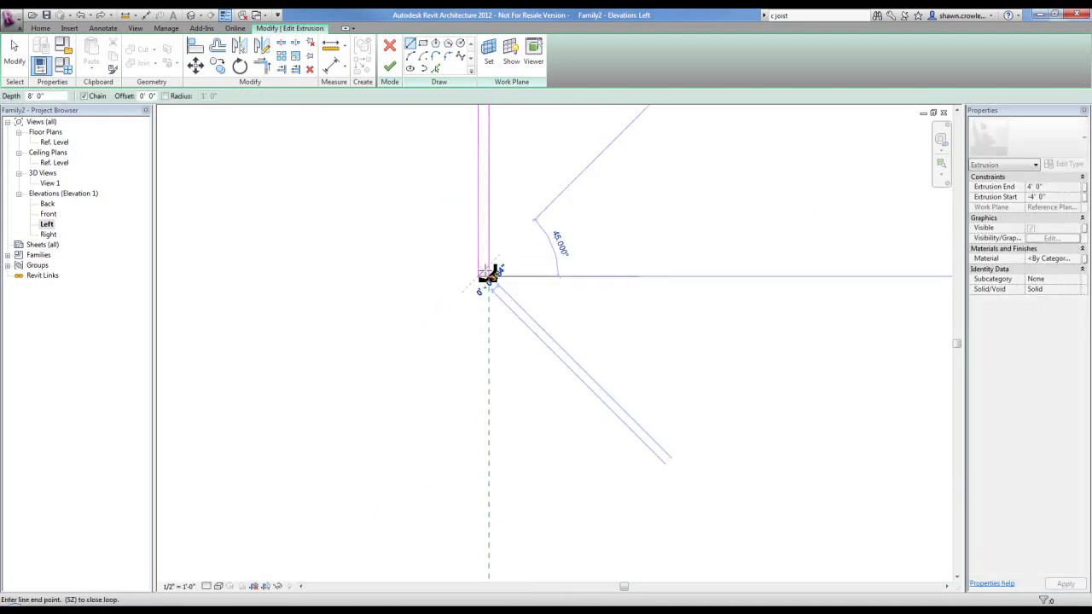
click(488, 276)
scroll(483, 283, down, 6)
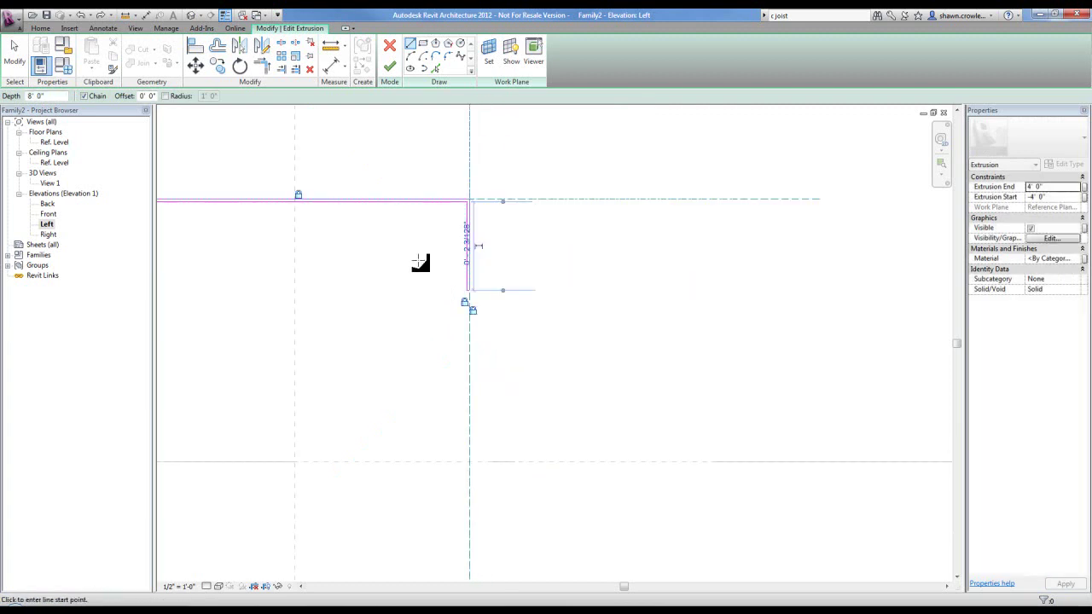
key(Escape)
Step: Add an aligned dimension for the material thickness between the top flange's inner and outer lines, placed outside the profile
scroll(365, 214, up, 3)
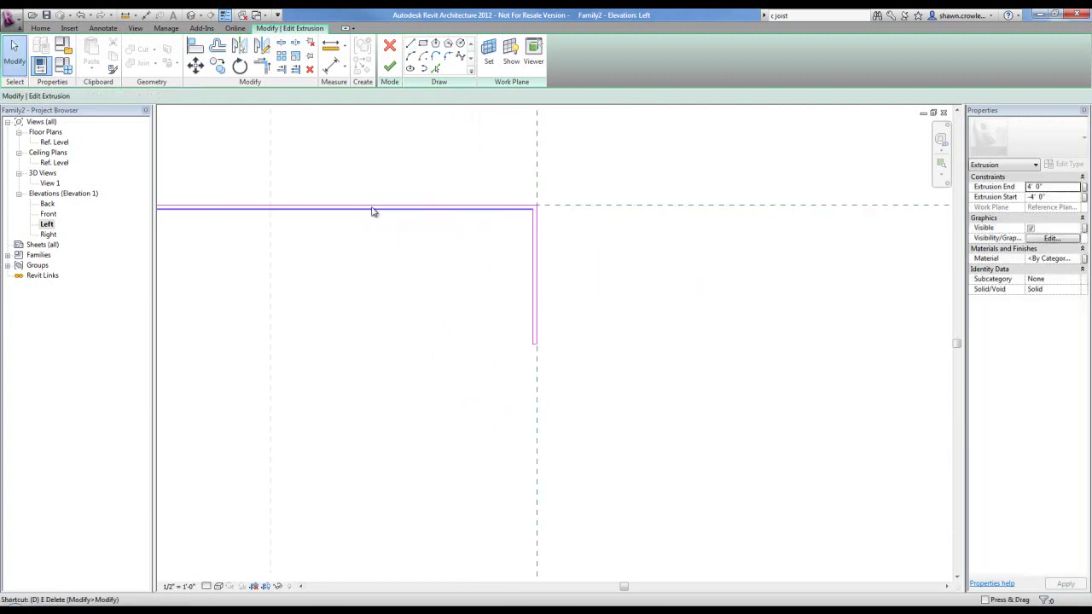
key(i)
scroll(371, 212, up, 3)
click(375, 215)
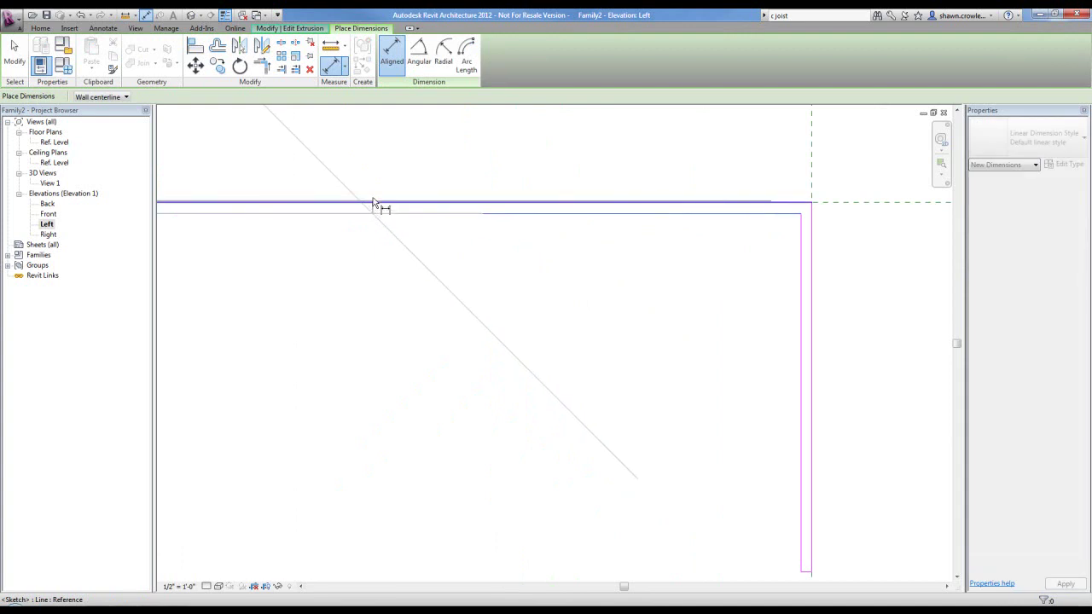
scroll(431, 214, down, 5)
click(633, 195)
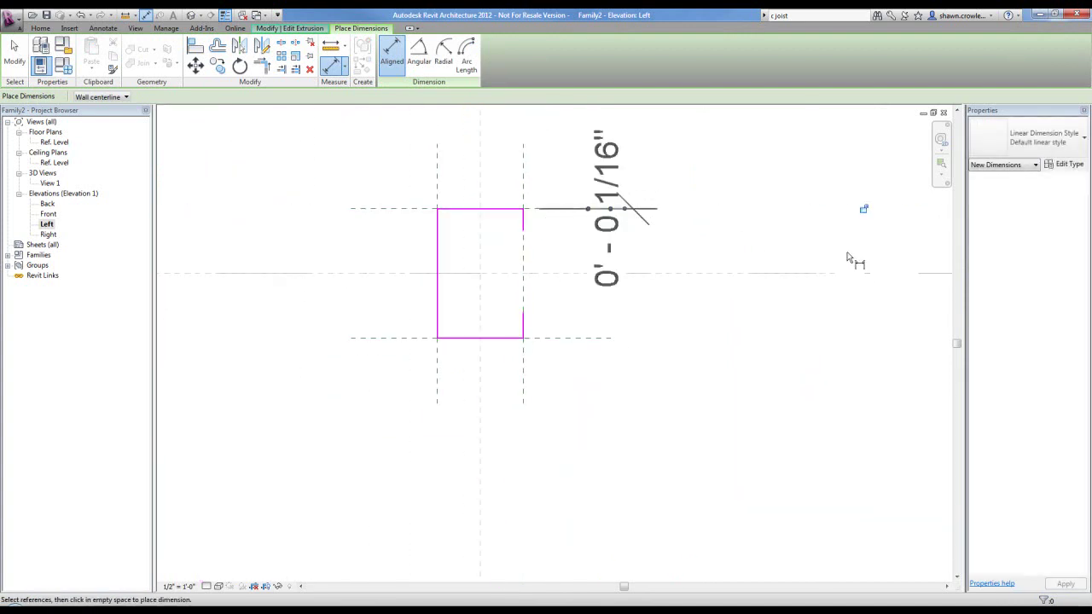
Step: Set the Left elevation's view scale to 3" = 1'-0" to shrink the dimension text
scroll(522, 209, up, 4)
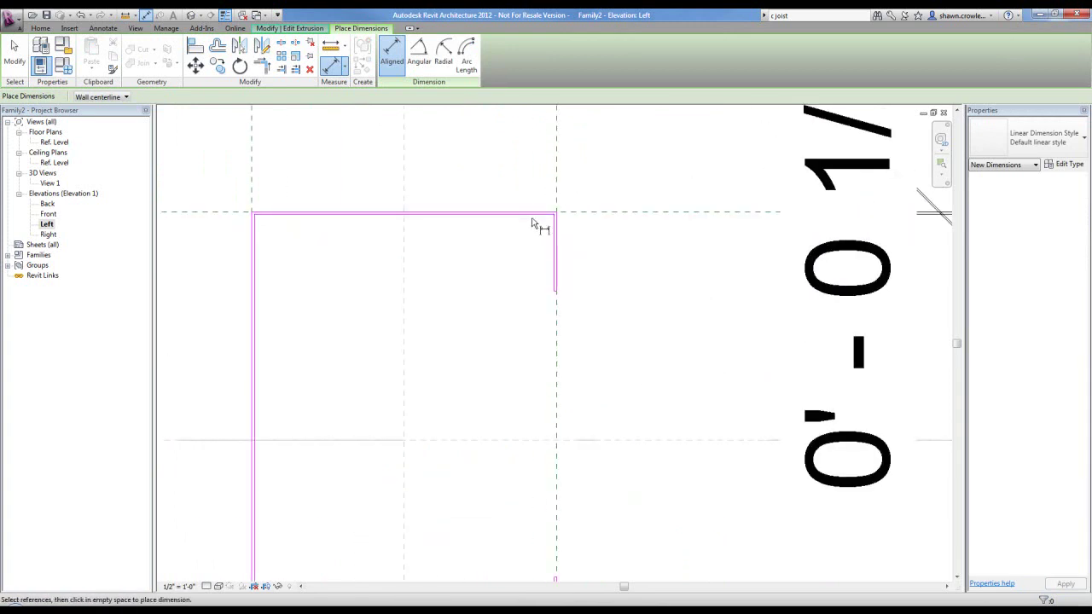
scroll(527, 216, down, 1)
scroll(529, 218, down, 2)
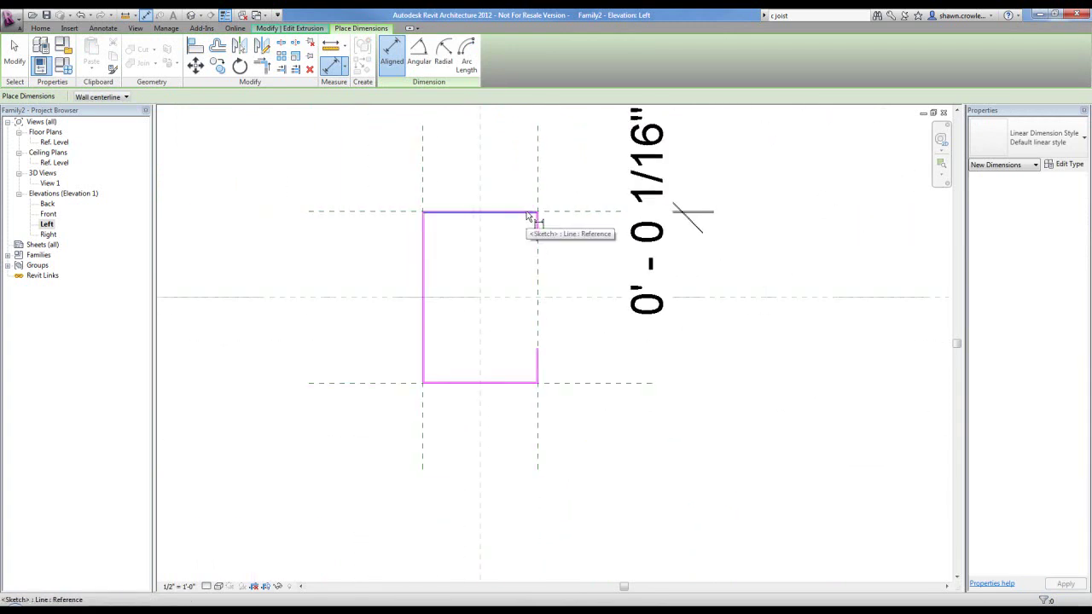
scroll(534, 216, down, 1)
middle_drag(579, 223, 562, 273)
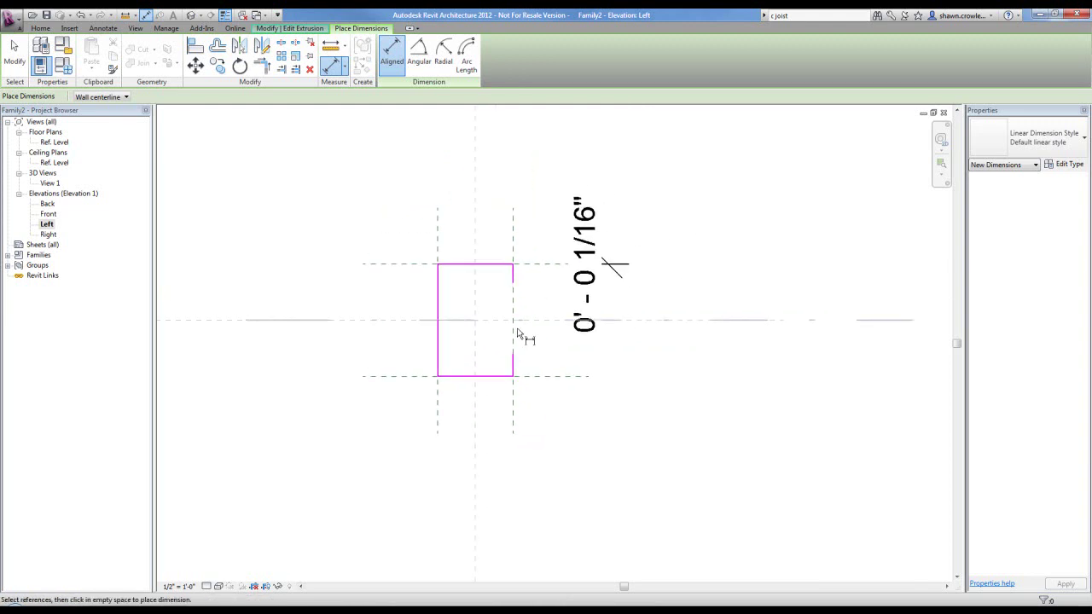
click(180, 587)
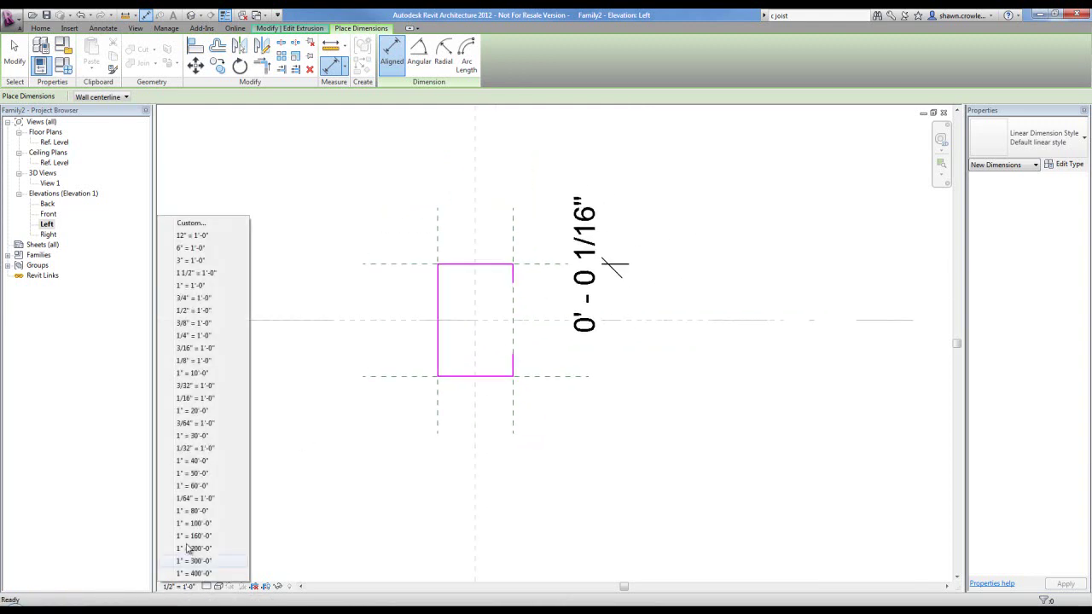
click(205, 261)
scroll(406, 433, up, 5)
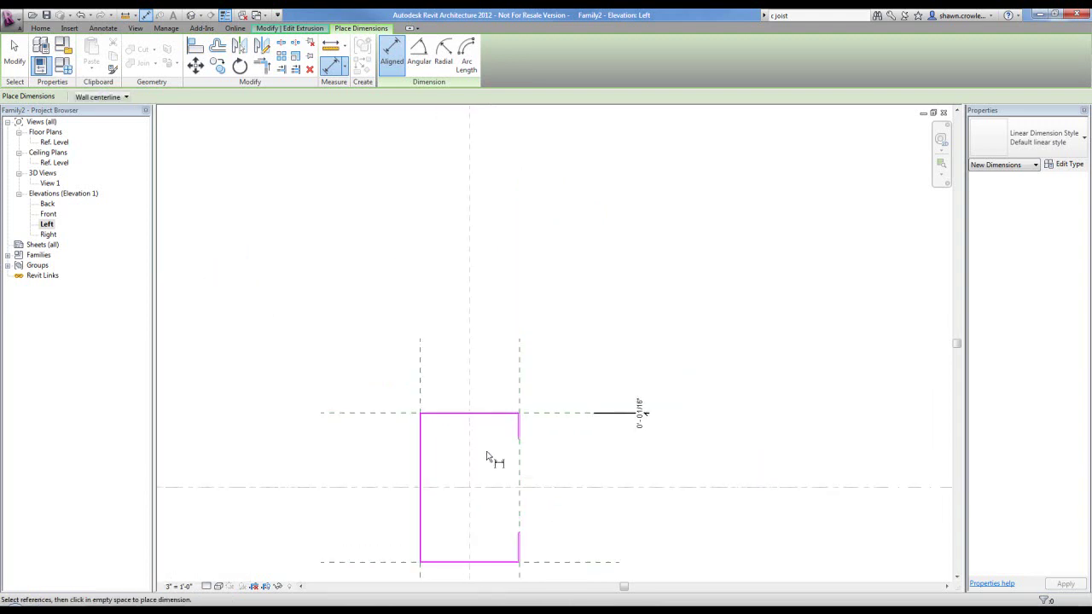
scroll(495, 453, up, 3)
middle_drag(500, 455, 487, 344)
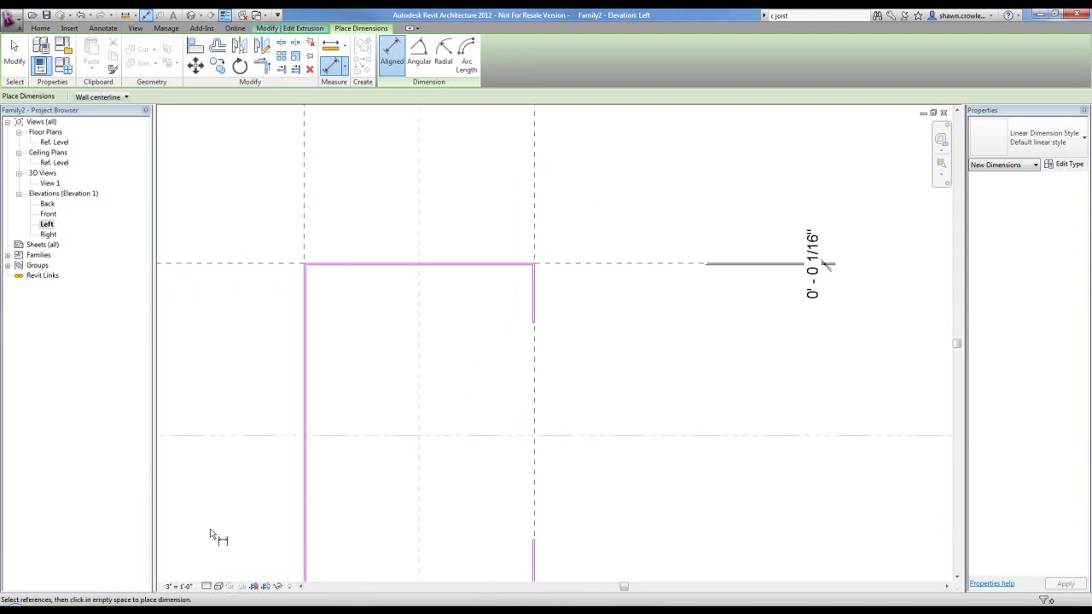
Step: Add an aligned dimension for the material thickness between the upper lip's outer and inner lines
middle_drag(321, 447, 331, 366)
scroll(543, 197, up, 3)
click(539, 217)
click(458, 259)
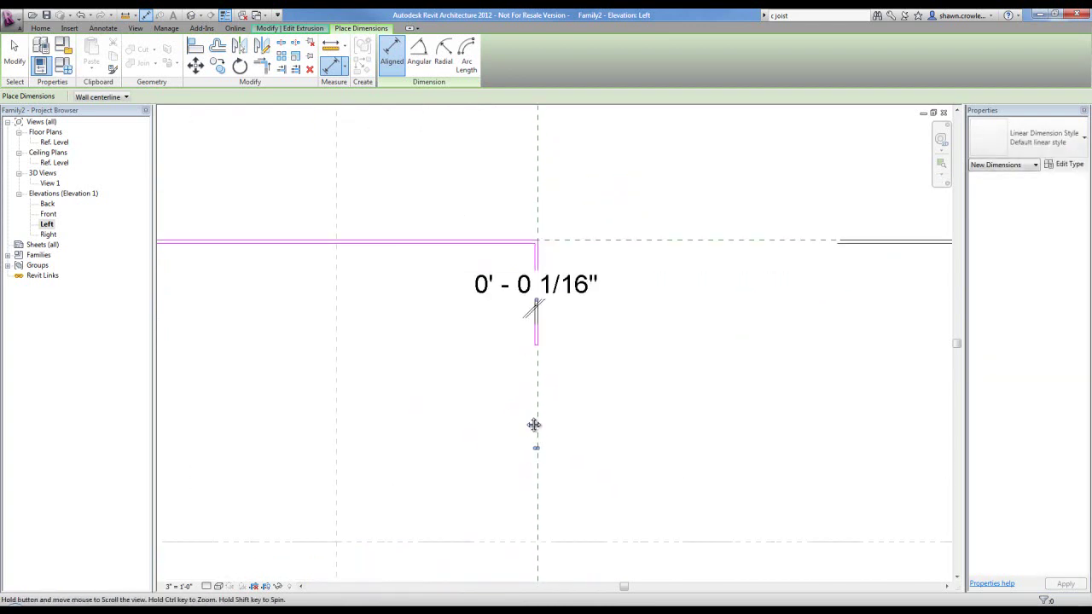
middle_drag(524, 343, 510, 244)
scroll(536, 452, down, 2)
middle_drag(545, 491, 562, 264)
scroll(560, 356, down, 2)
scroll(568, 189, up, 1)
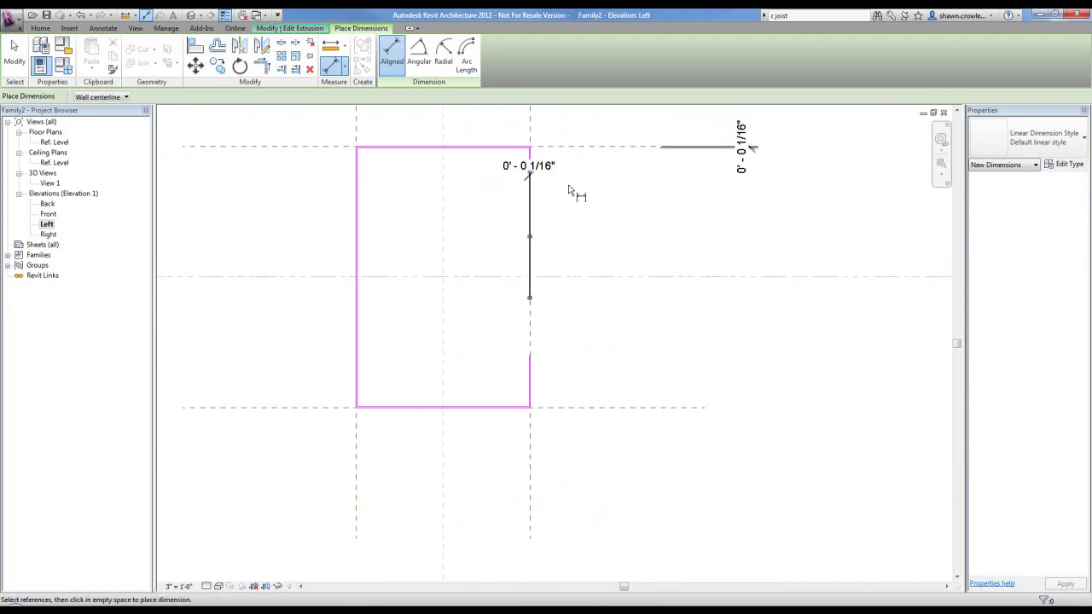
Step: Move the upper lip's thickness dimension above the top flange, outside the profile
click(549, 171)
key(Escape)
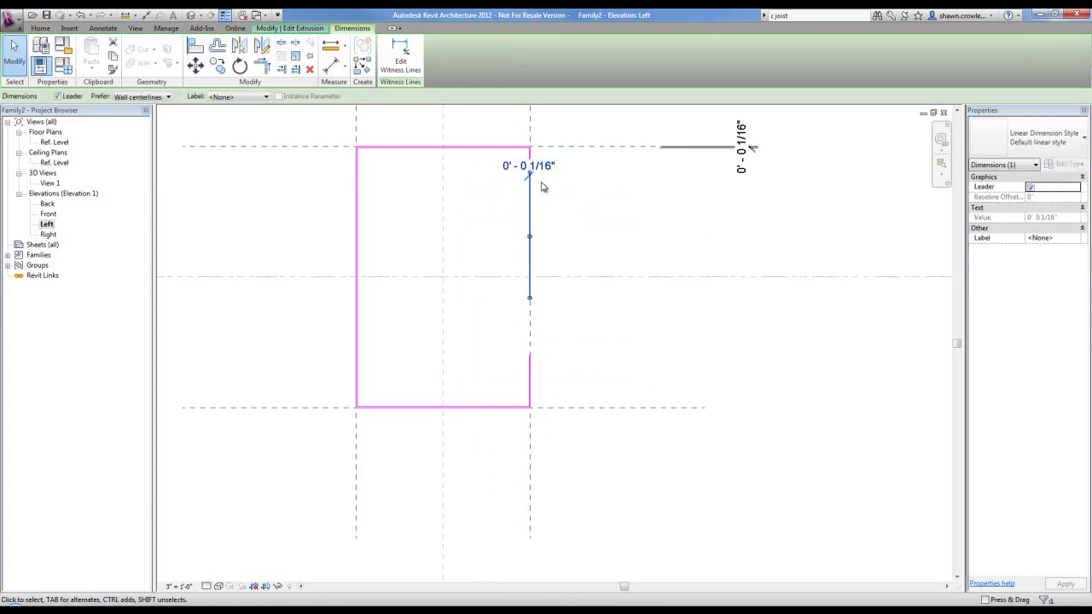
drag(544, 169, 549, 110)
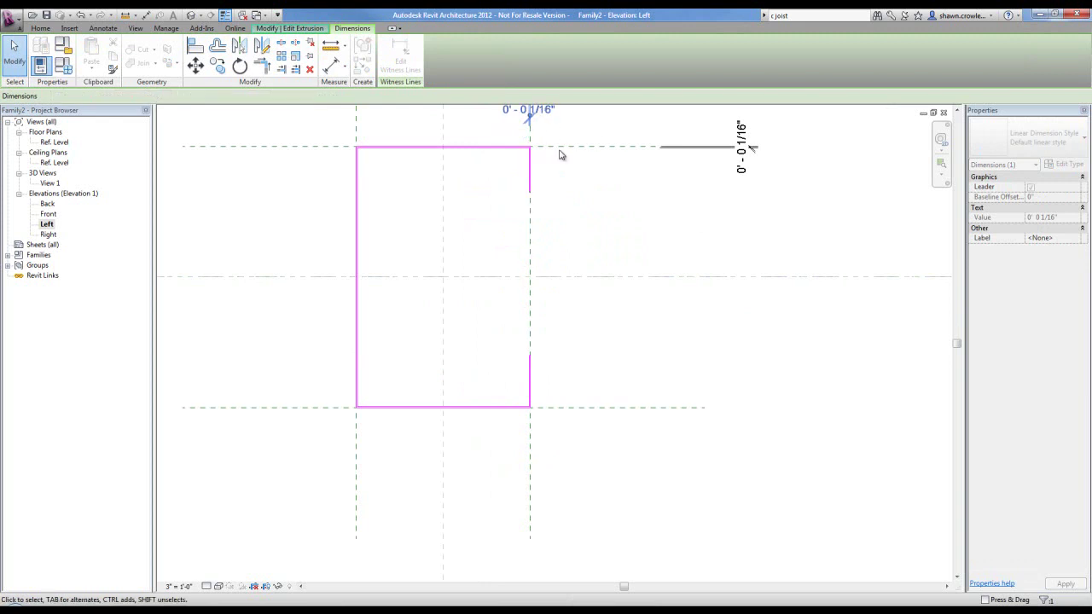
click(577, 239)
Step: Add an aligned dimension between the lower lip's inner and outer lines, placed below the profile
middle_drag(534, 378, 539, 327)
scroll(538, 327, up, 2)
key(d)
key(i)
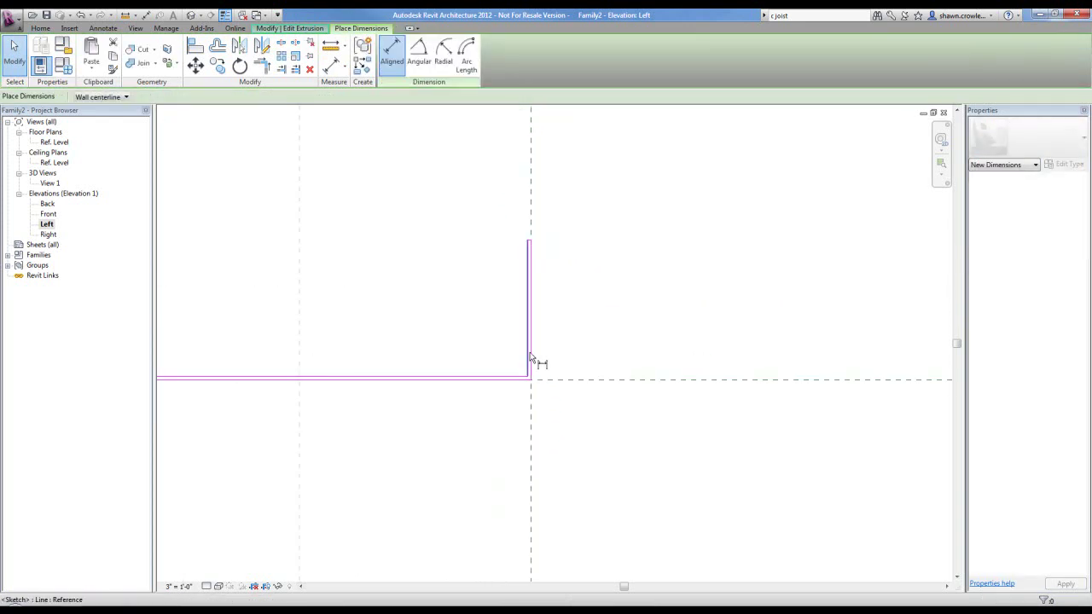
click(531, 353)
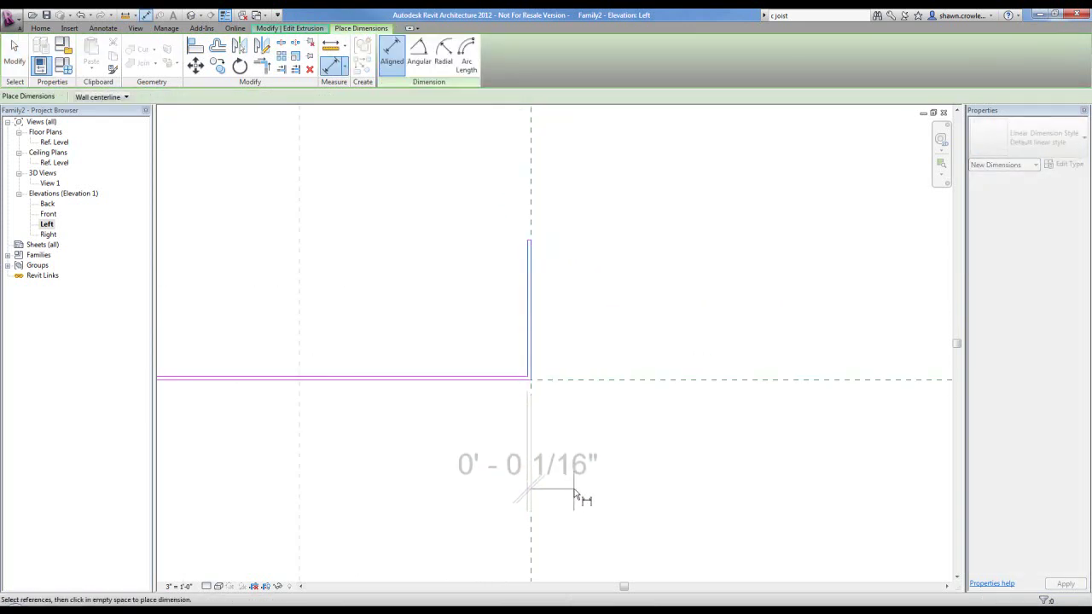
click(575, 492)
Step: Lock the lower lip's thickness dimension
scroll(636, 448, up, 1)
middle_drag(636, 447, 625, 247)
scroll(610, 286, down, 1)
scroll(566, 508, down, 2)
middle_drag(580, 522, 565, 264)
scroll(559, 273, down, 1)
scroll(549, 316, down, 2)
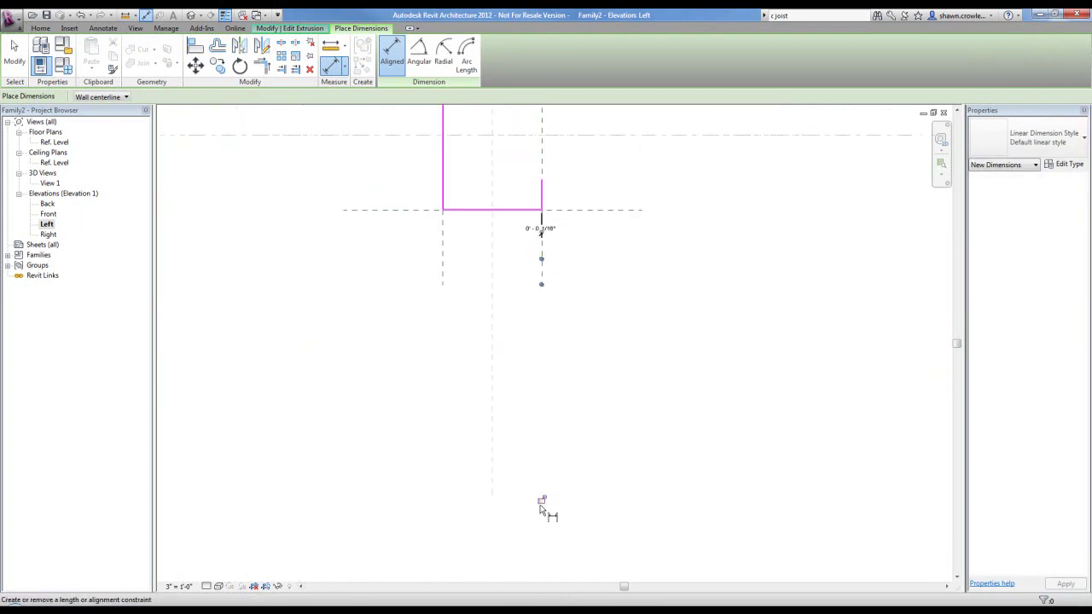
click(540, 502)
Step: Add an aligned dimension for the web's thickness between its outer and inner lines, placed below the profile
scroll(469, 254, up, 2)
mouse_move(461, 239)
middle_down()
mouse_move(453, 229)
mouse_move(443, 363)
middle_up()
scroll(418, 306, up, 3)
scroll(422, 313, up, 2)
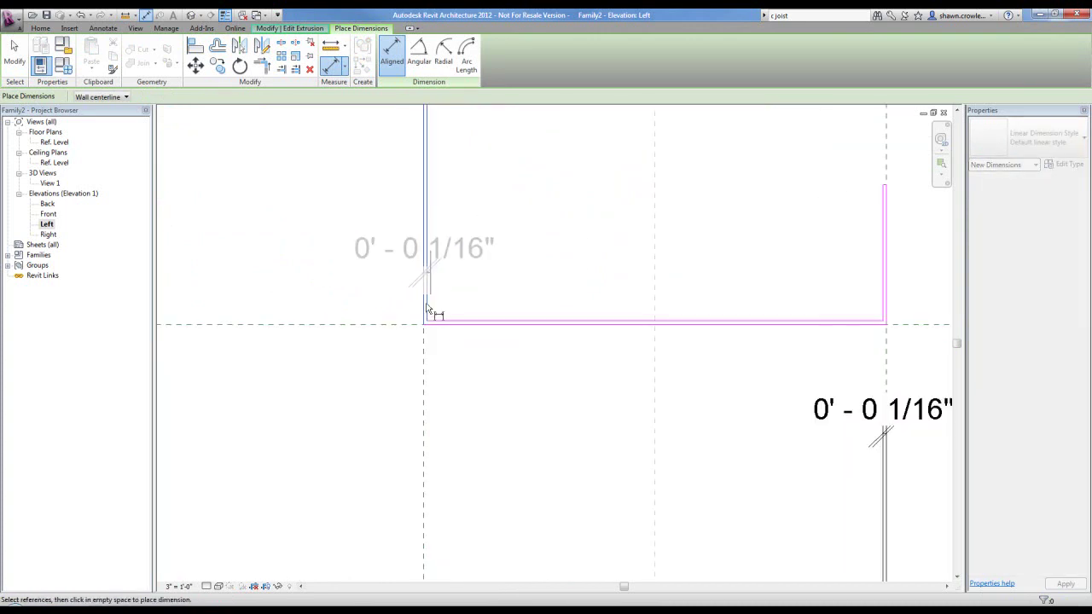
scroll(418, 314, down, 3)
click(452, 465)
middle_drag(480, 507, 517, 271)
scroll(487, 434, down, 3)
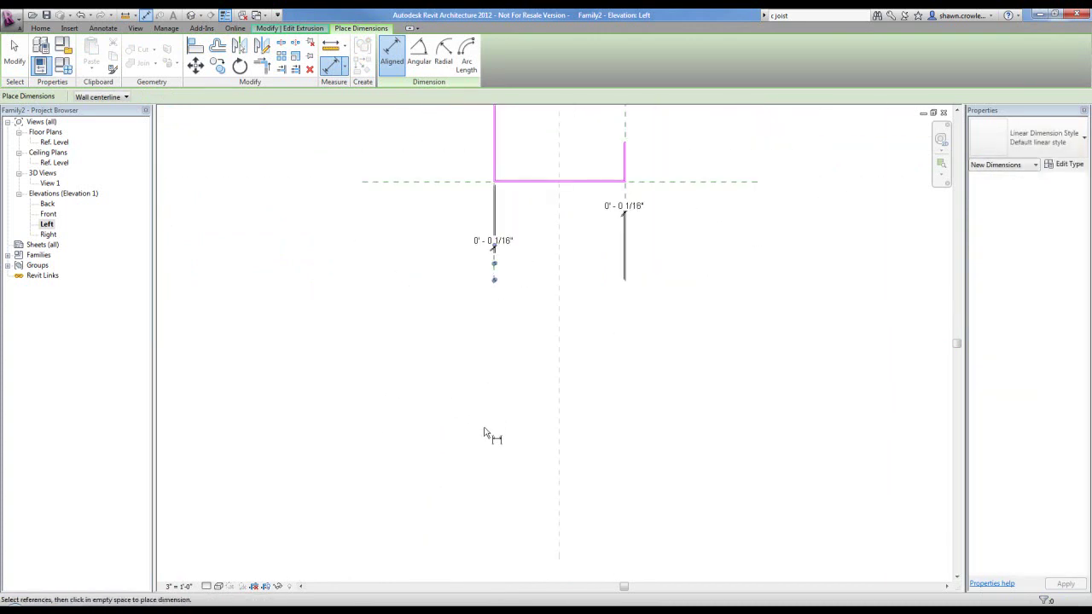
scroll(495, 512, down, 2)
Step: Add an aligned dimension between the bottom flange's inner and outer lines, placed beyond the lip side of the profile, and lock it
scroll(544, 352, up, 5)
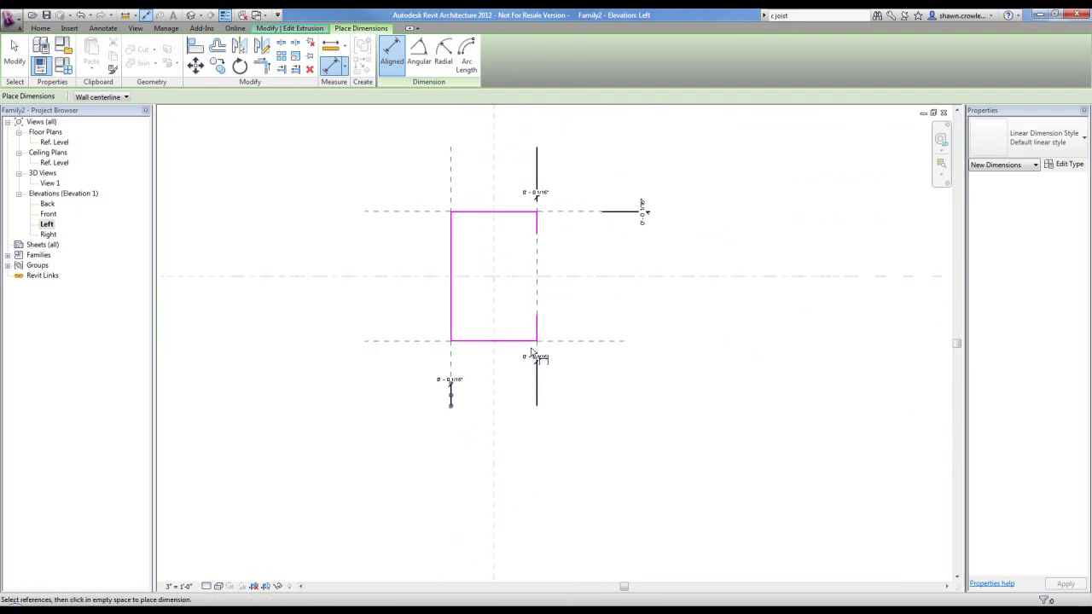
scroll(512, 348, up, 2)
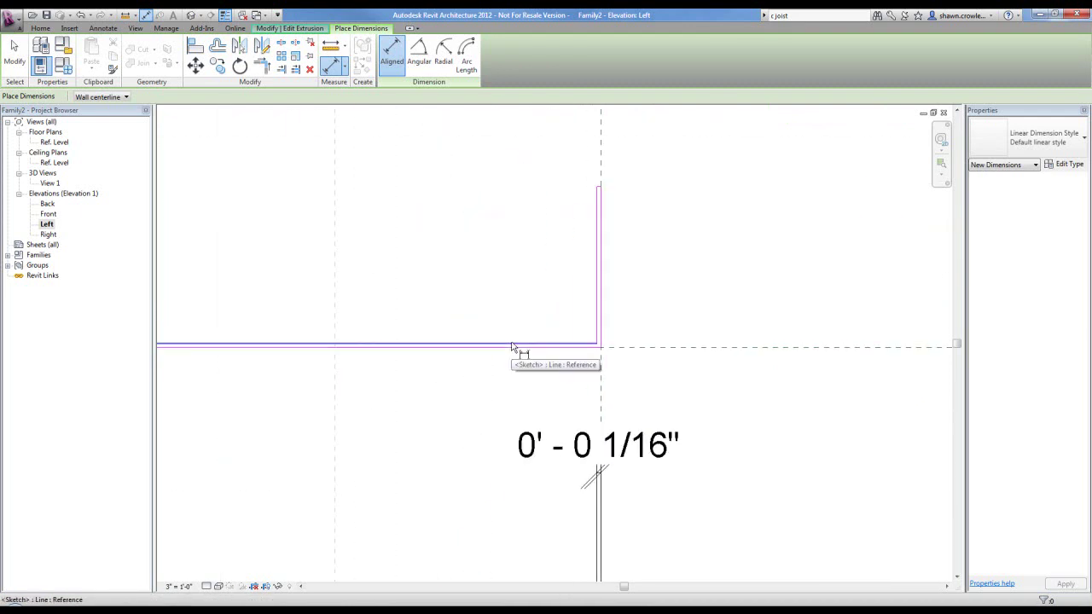
click(513, 350)
scroll(512, 350, down, 3)
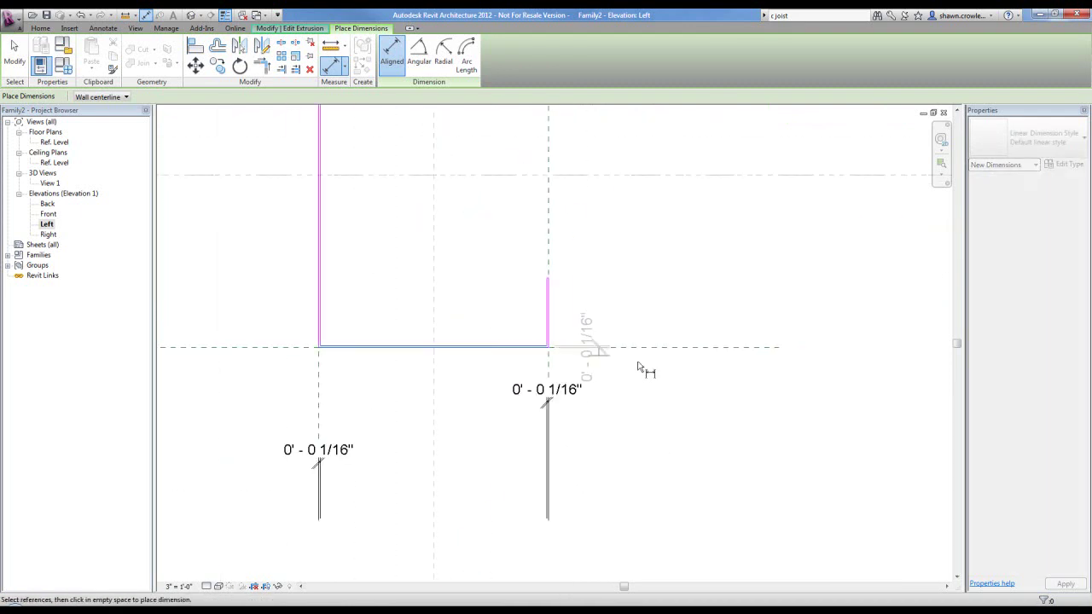
click(709, 329)
scroll(733, 376, down, 3)
mouse_move(733, 378)
middle_down()
mouse_move(715, 401)
mouse_move(568, 346)
middle_up()
scroll(569, 346, down, 1)
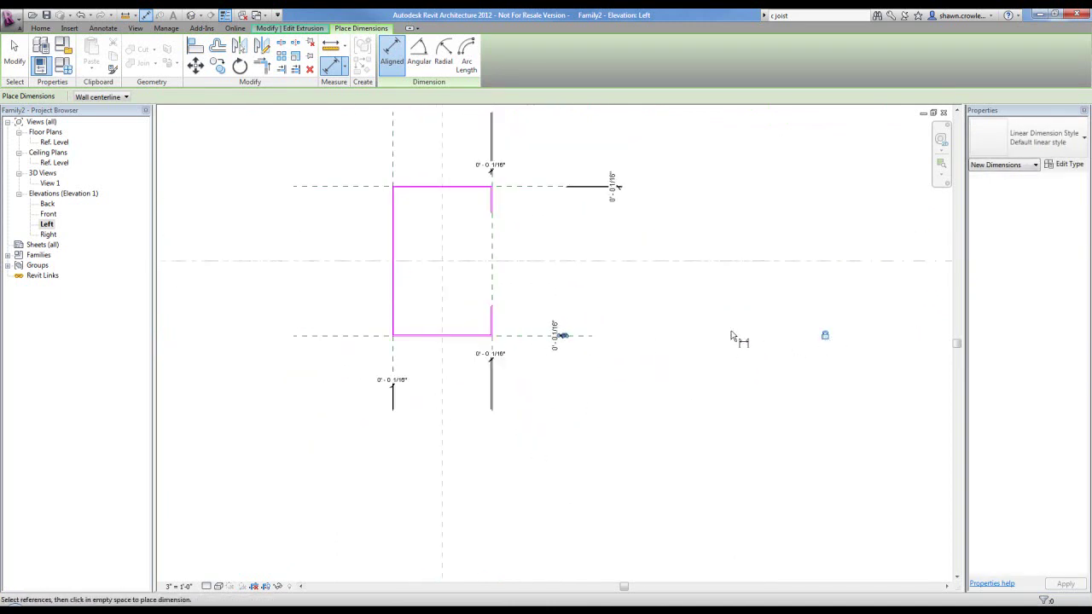
scroll(585, 348, up, 5)
middle_drag(446, 384, 606, 496)
scroll(567, 423, down, 3)
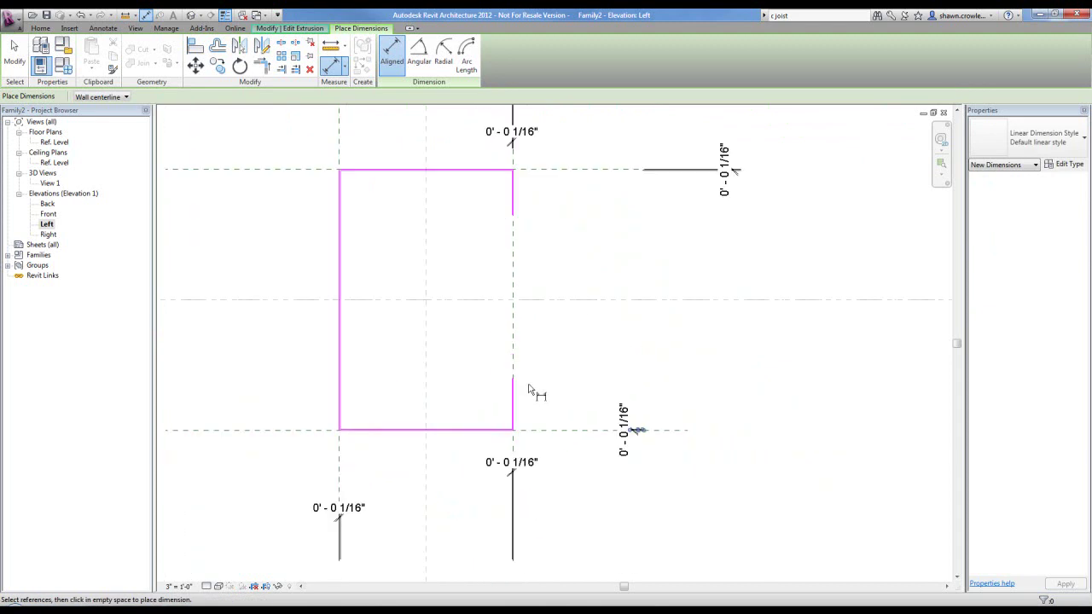
scroll(522, 383, up, 2)
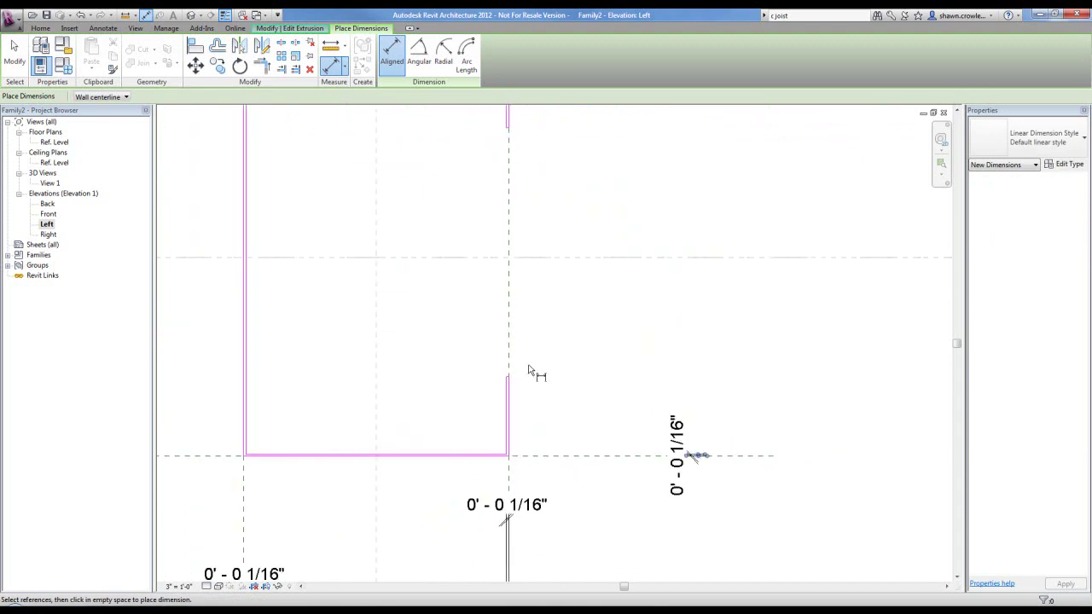
scroll(520, 401, down, 2)
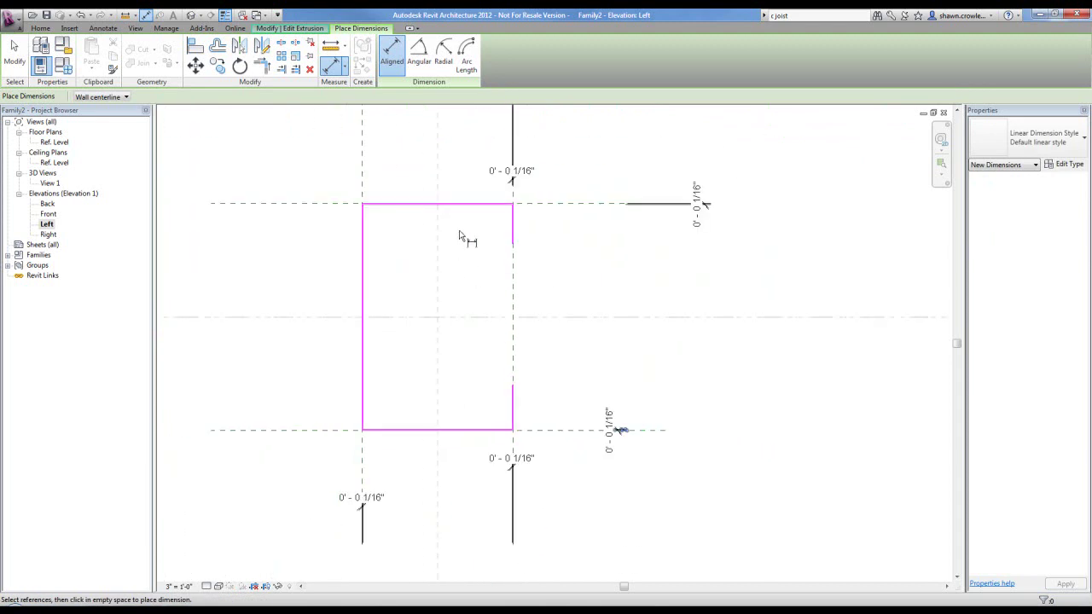
scroll(463, 257, down, 1)
middle_drag(485, 275, 480, 330)
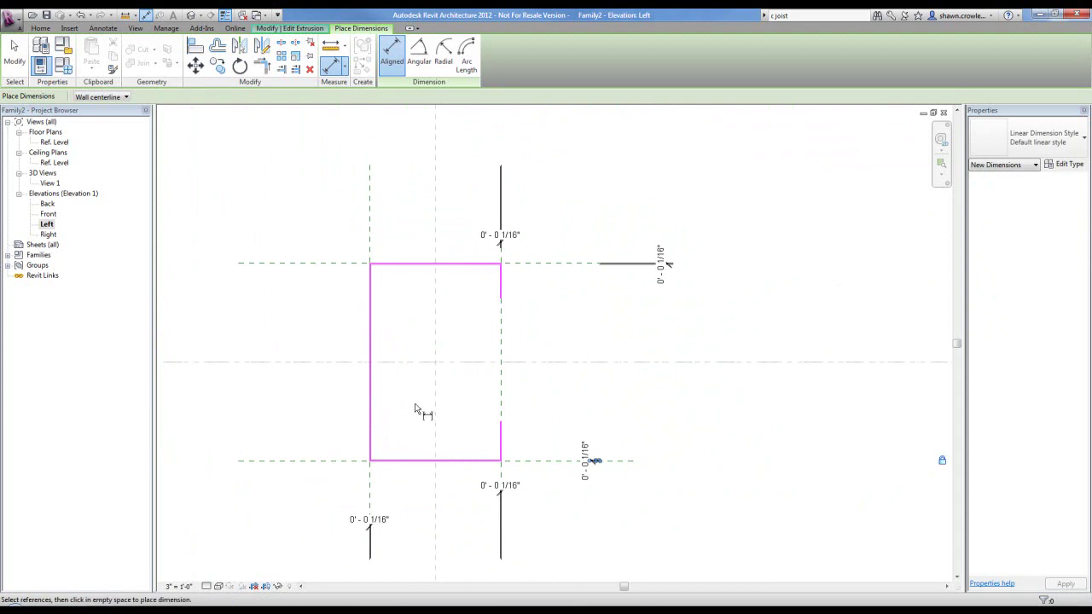
Step: Add an aligned dimension for the overall height between the bottom and top reference planes, placed outside the web
scroll(393, 418, up, 3)
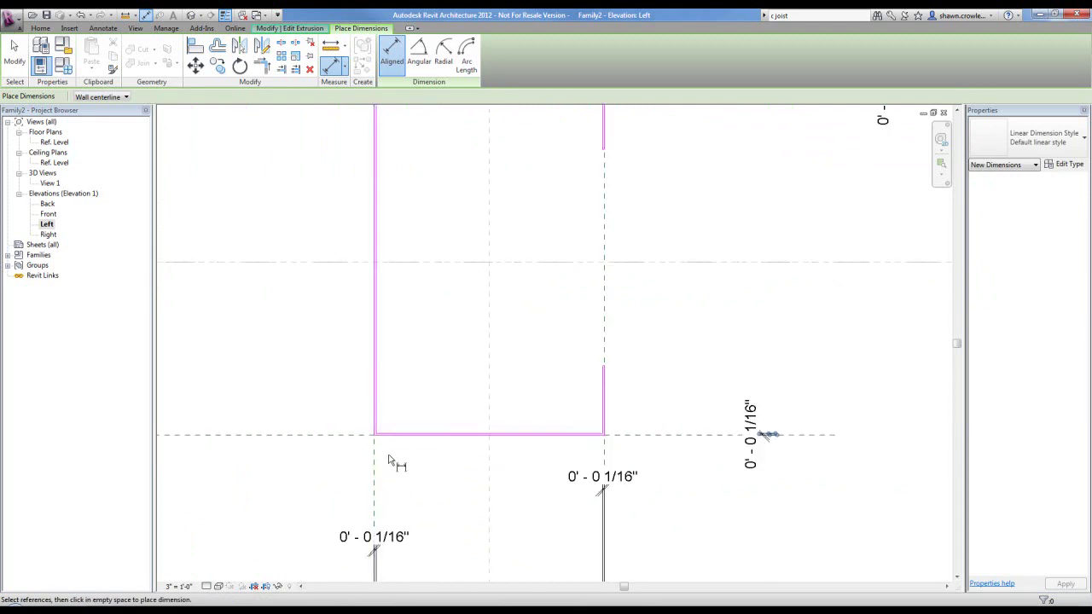
click(324, 418)
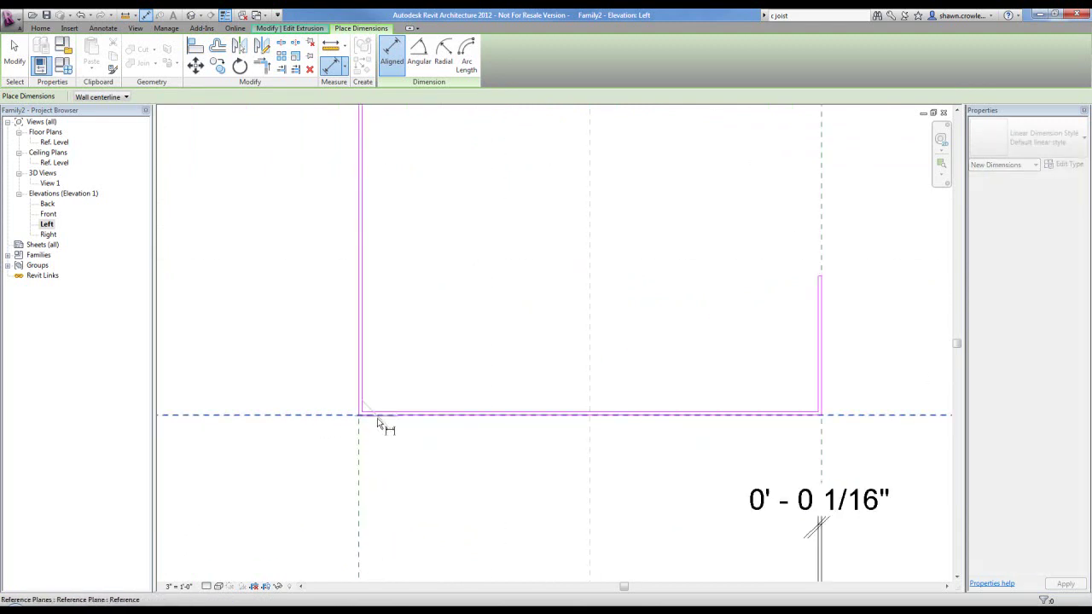
scroll(395, 419, down, 3)
middle_drag(351, 231, 442, 326)
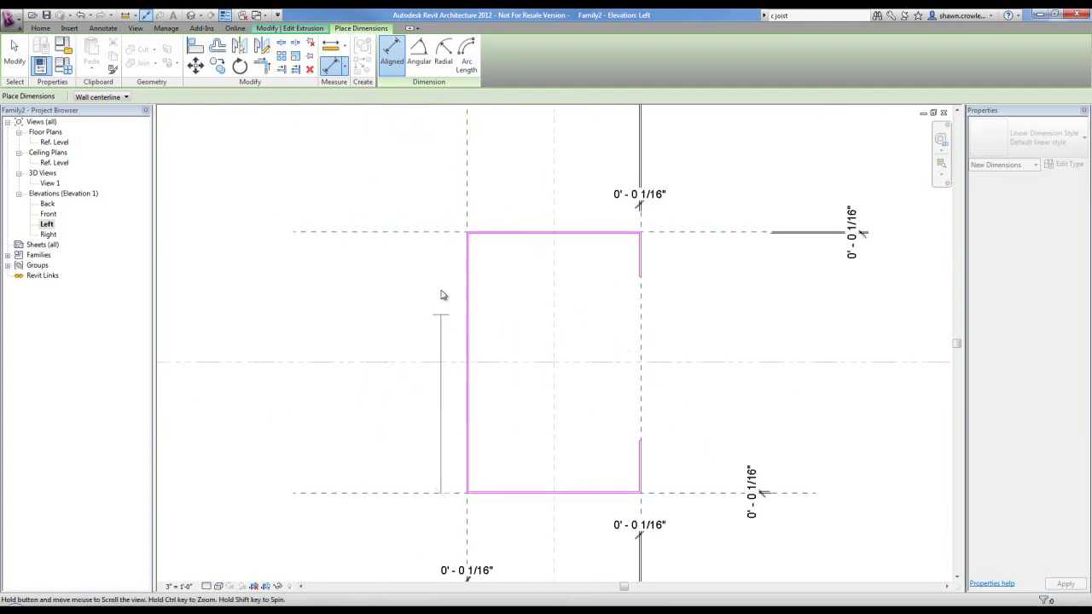
click(429, 231)
click(386, 290)
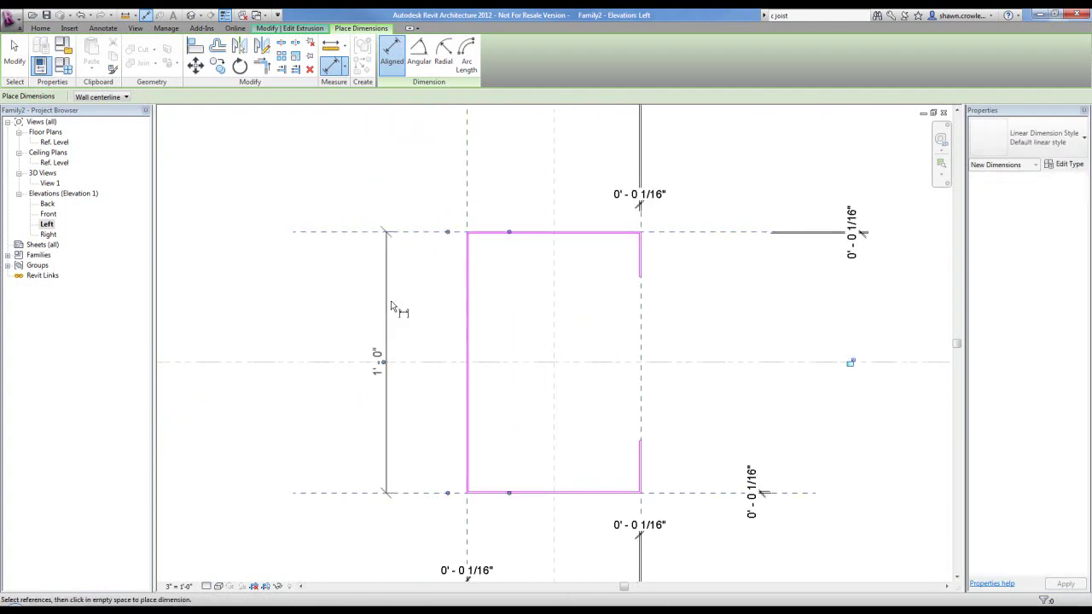
key(Escape)
Step: Label the overall height dimension with a new family type parameter named Height
click(386, 287)
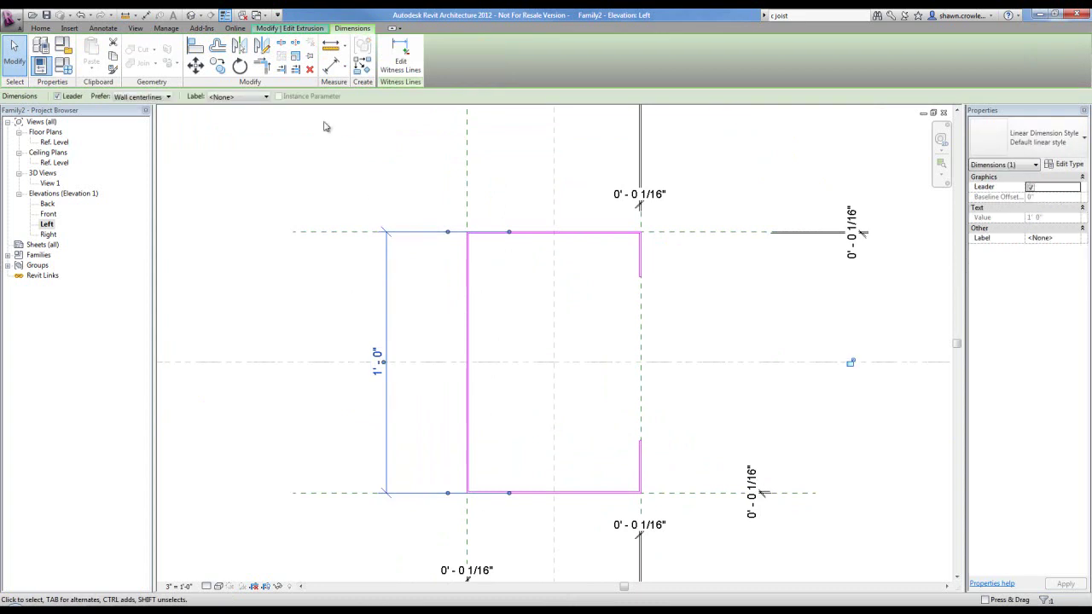
click(247, 96)
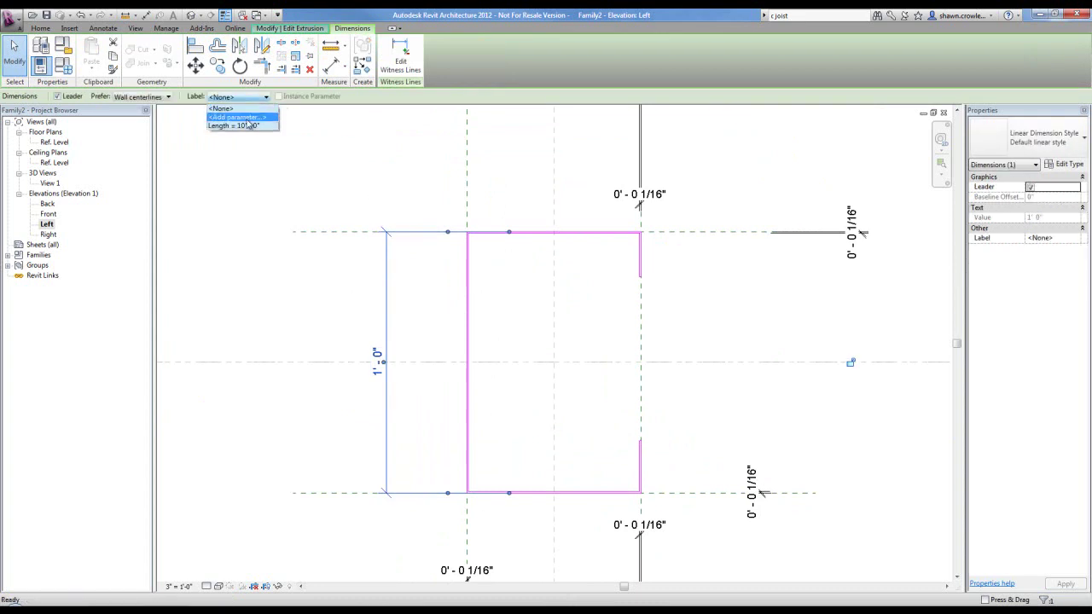
click(249, 117)
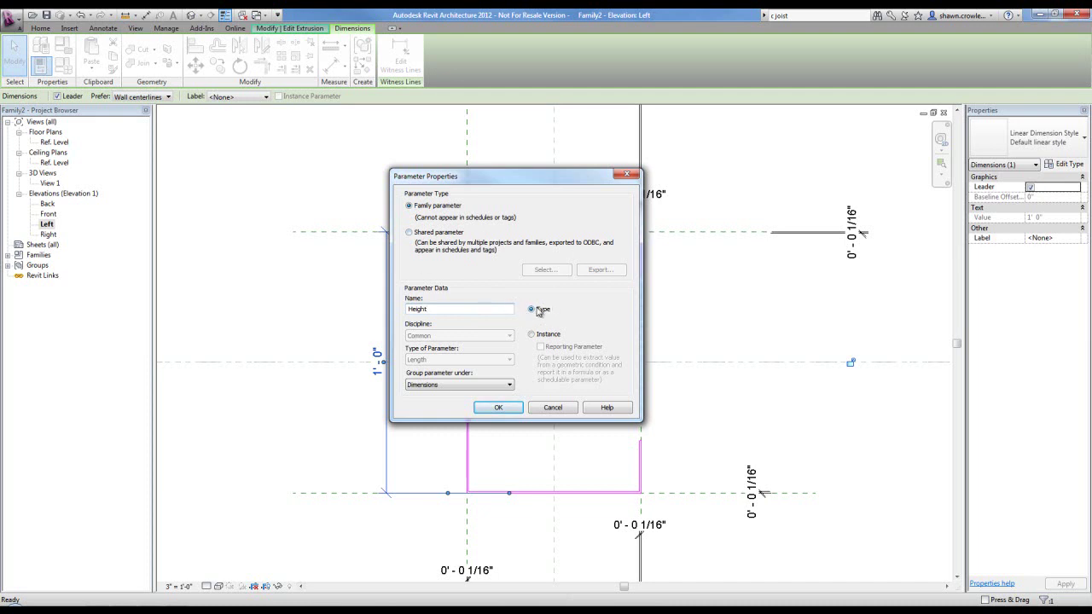
drag(553, 188, 838, 201)
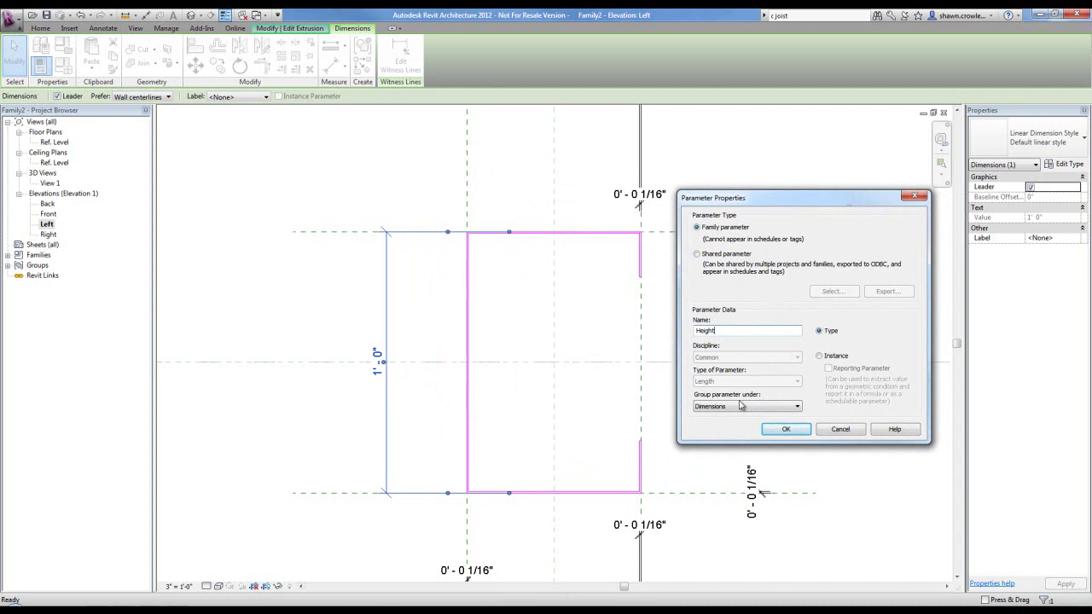
Step: Try grouping the Height parameter under Identity Data
click(731, 413)
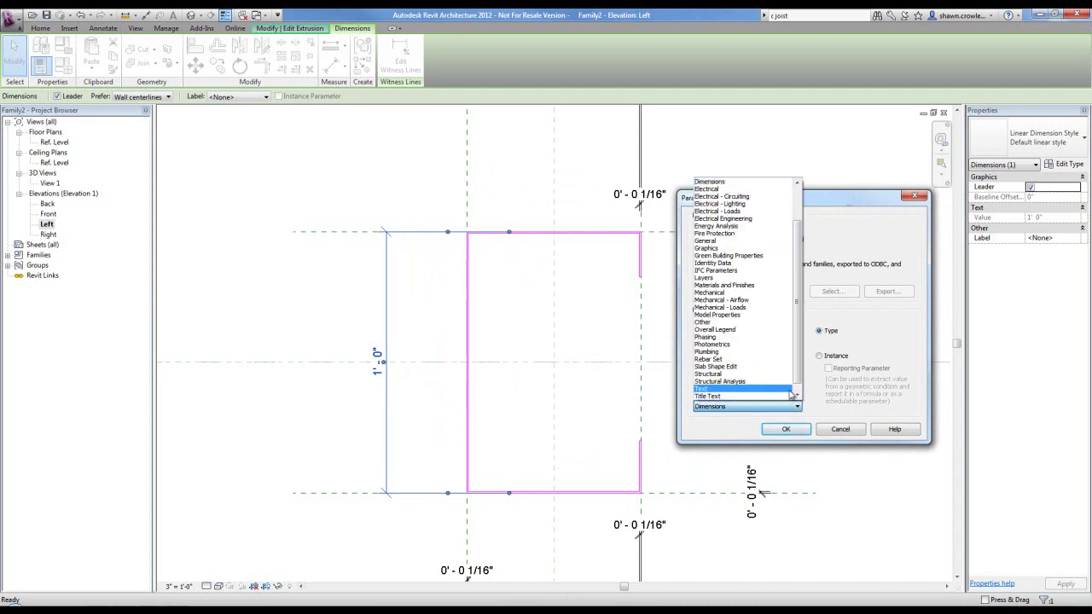
drag(798, 363, 800, 316)
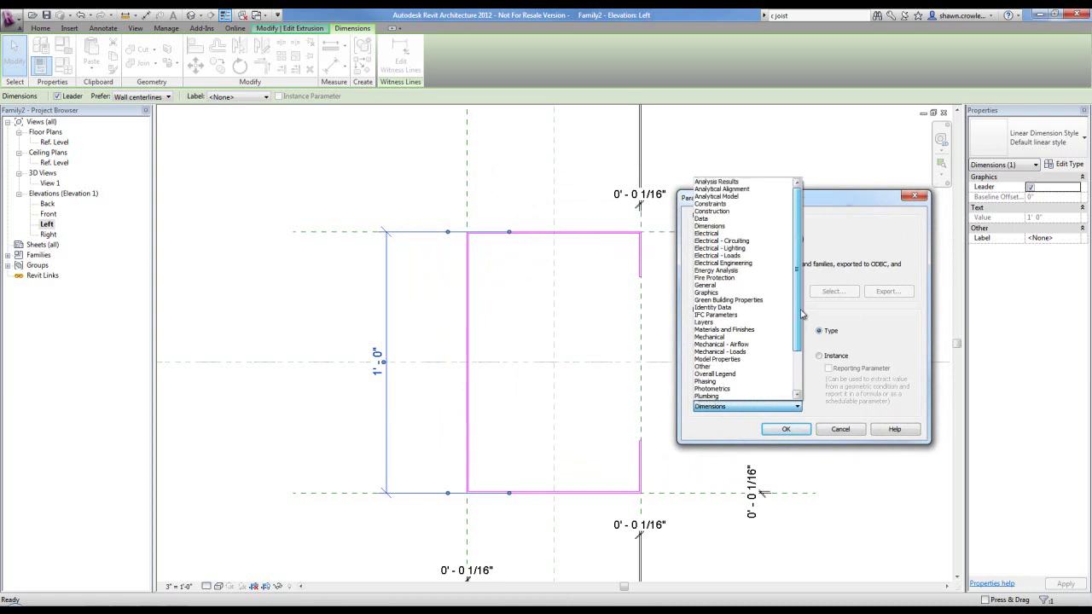
click(767, 308)
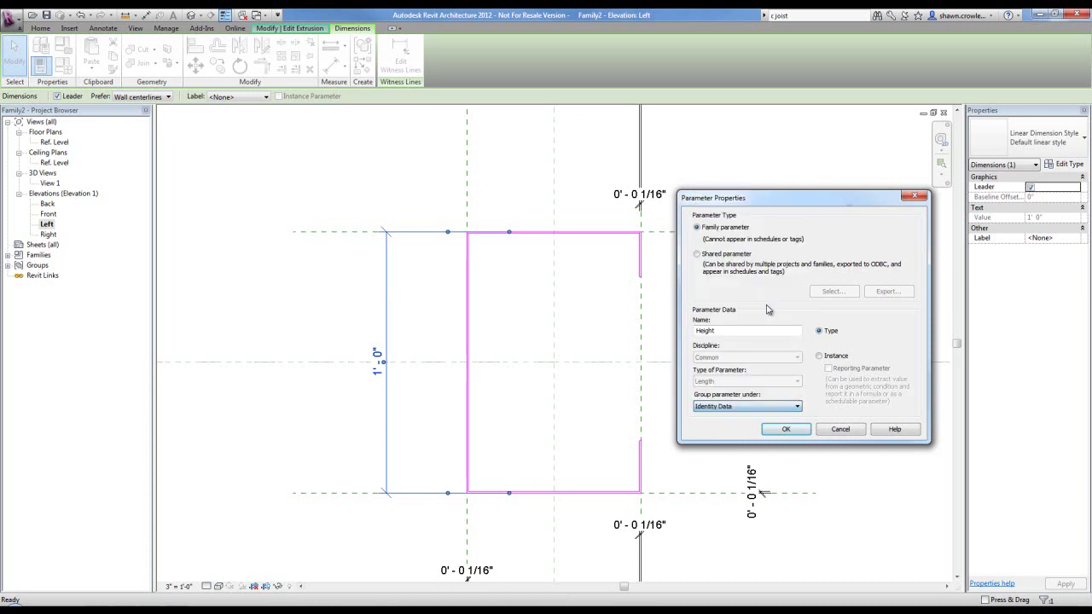
Step: Group the Height parameter under Dimensions and apply it to the overall height dimension
click(795, 406)
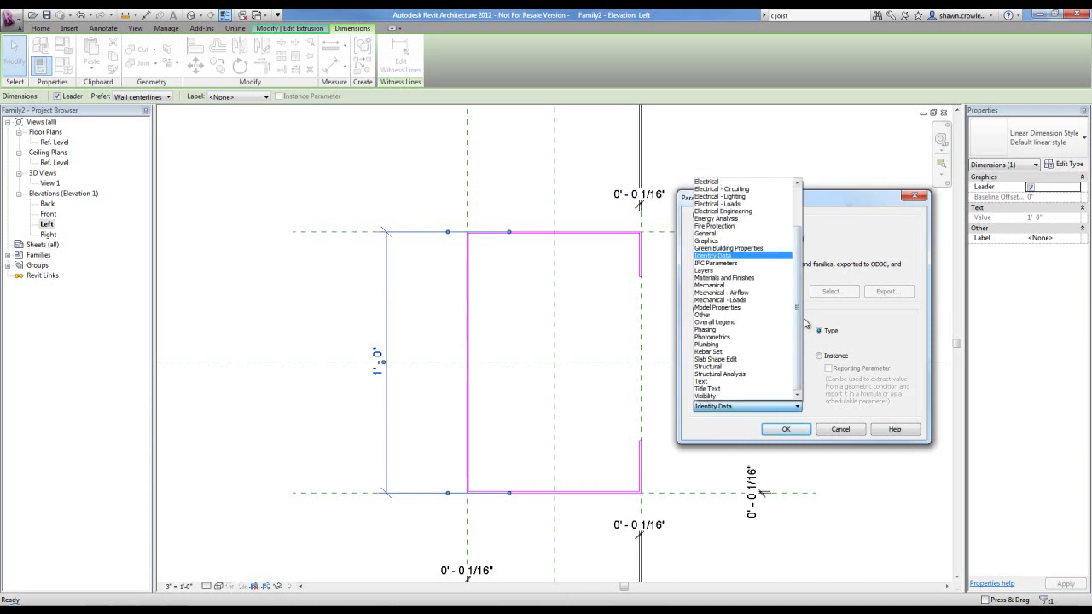
drag(802, 322, 804, 261)
click(762, 229)
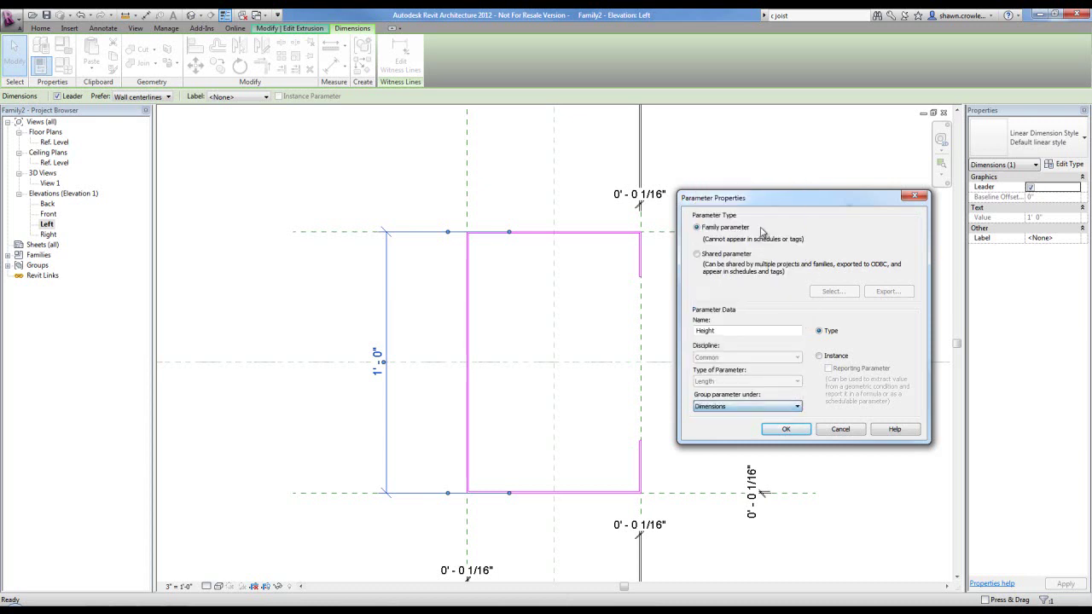
click(786, 429)
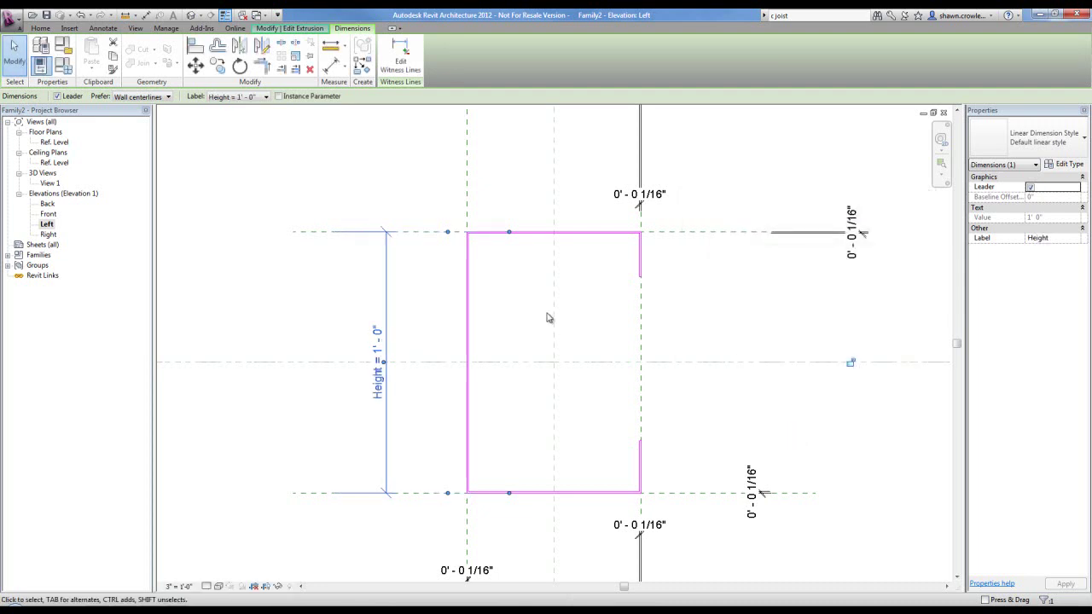
click(440, 303)
Step: Add an aligned dimension for the overall width between the two vertical side reference planes, placed above the top flange
key(d)
key(i)
click(467, 188)
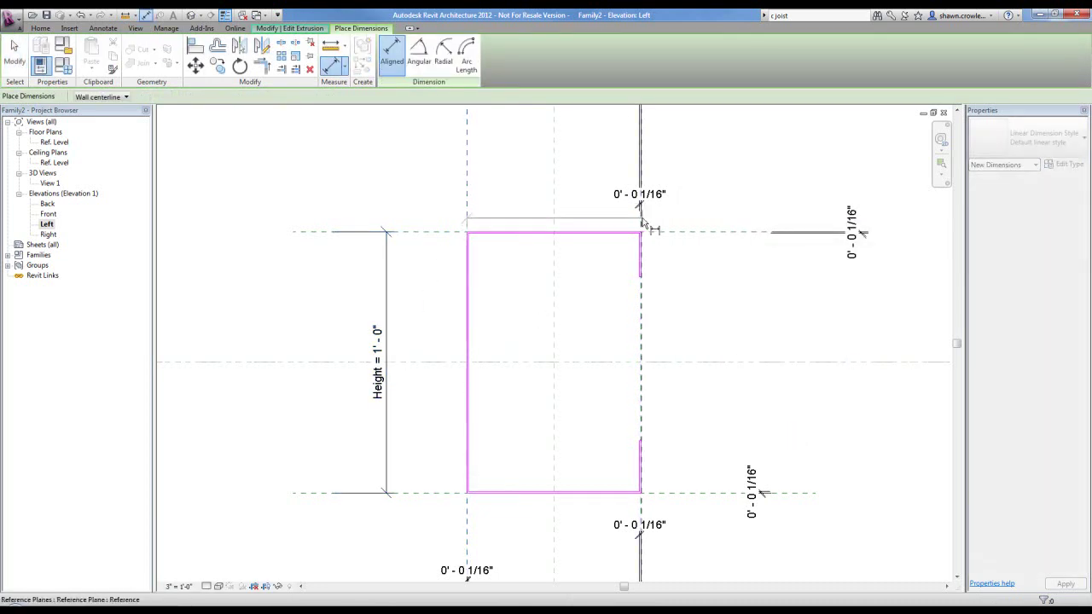
key(Escape)
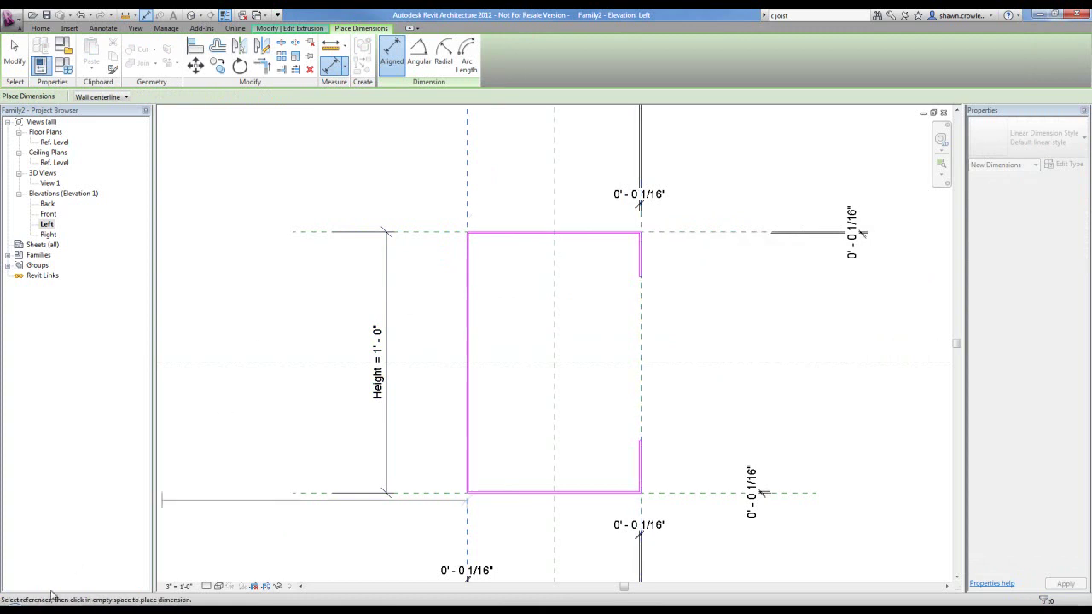
click(644, 226)
click(574, 167)
key(Escape)
key(Escape)
Step: Place the overall width dimension and label it with a new family type parameter named Width, grouped under Dimensions
click(575, 161)
click(252, 97)
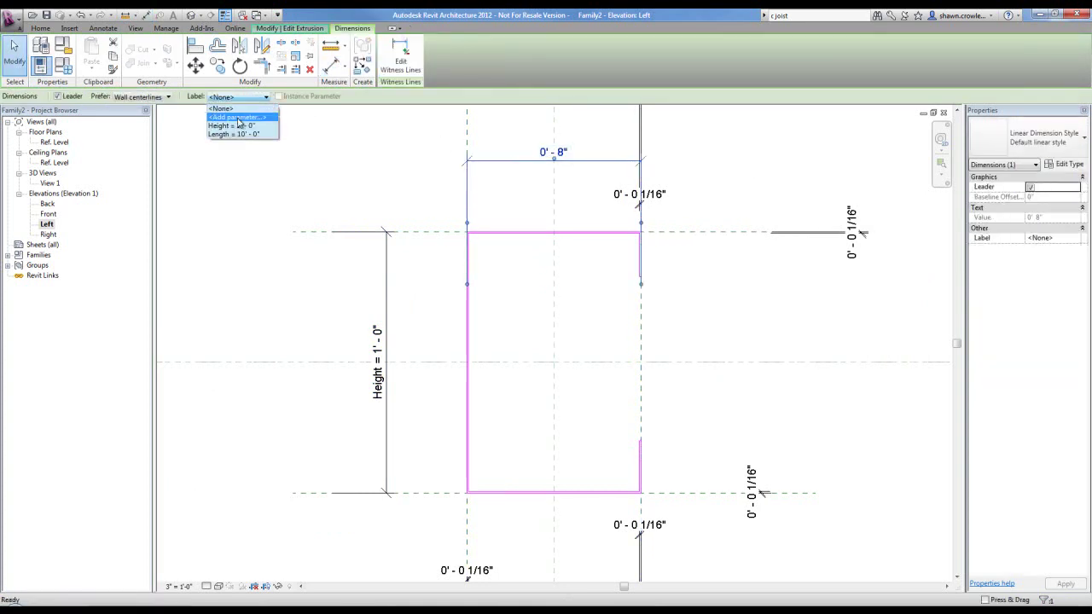
click(237, 117)
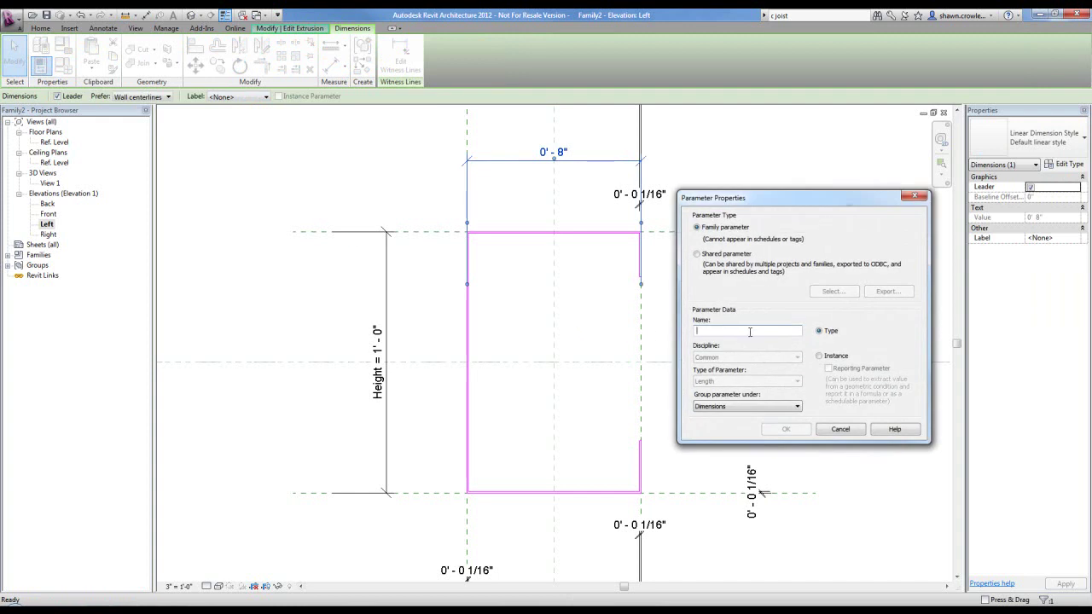
text(Dep)
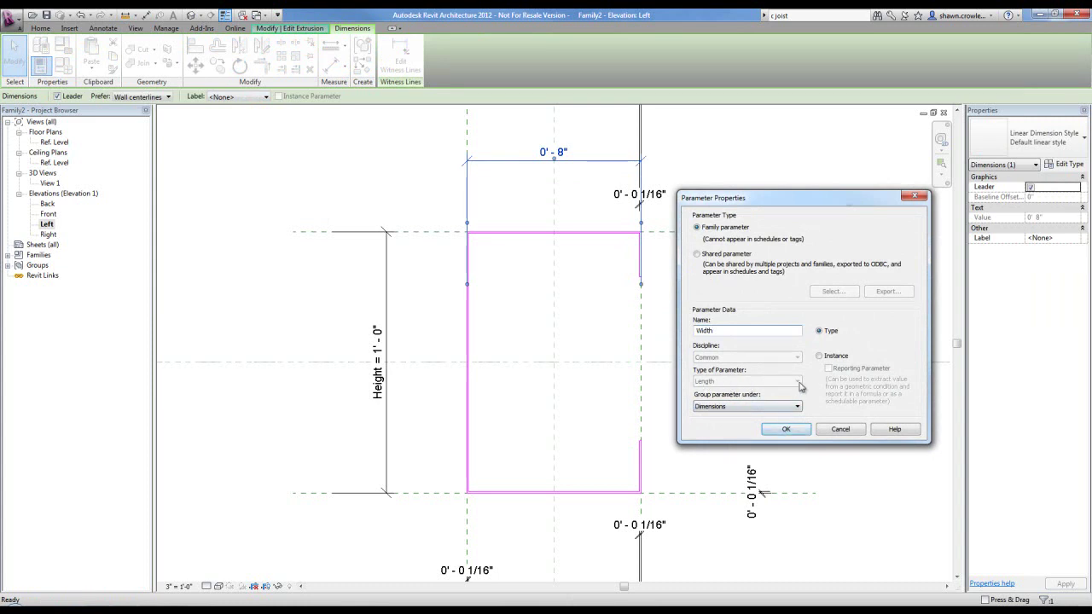
click(786, 430)
click(617, 309)
Step: Add an aligned dimension for the lower lip's length, from the bottom reference plane to the lip's end
middle_drag(651, 438, 635, 346)
scroll(633, 350, up, 2)
key(i)
scroll(632, 399, up, 3)
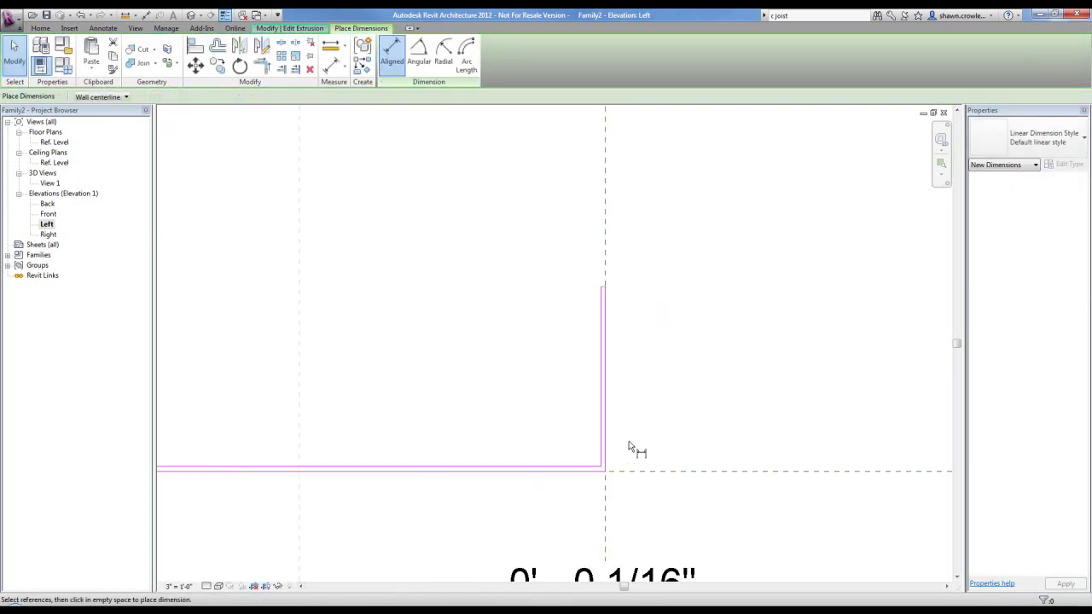
scroll(616, 290, up, 2)
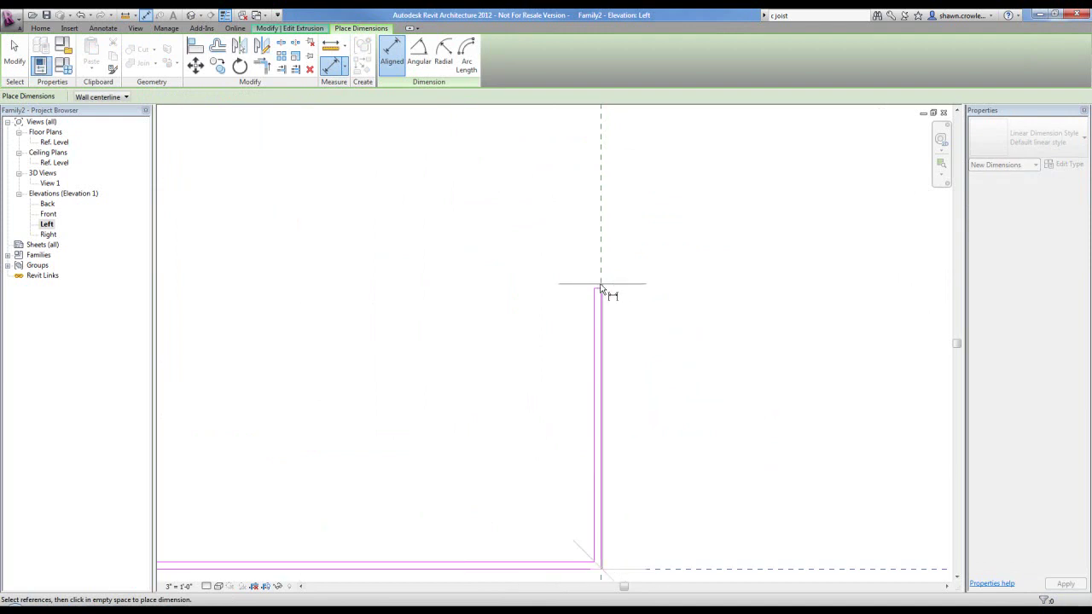
click(598, 289)
scroll(599, 292, down, 3)
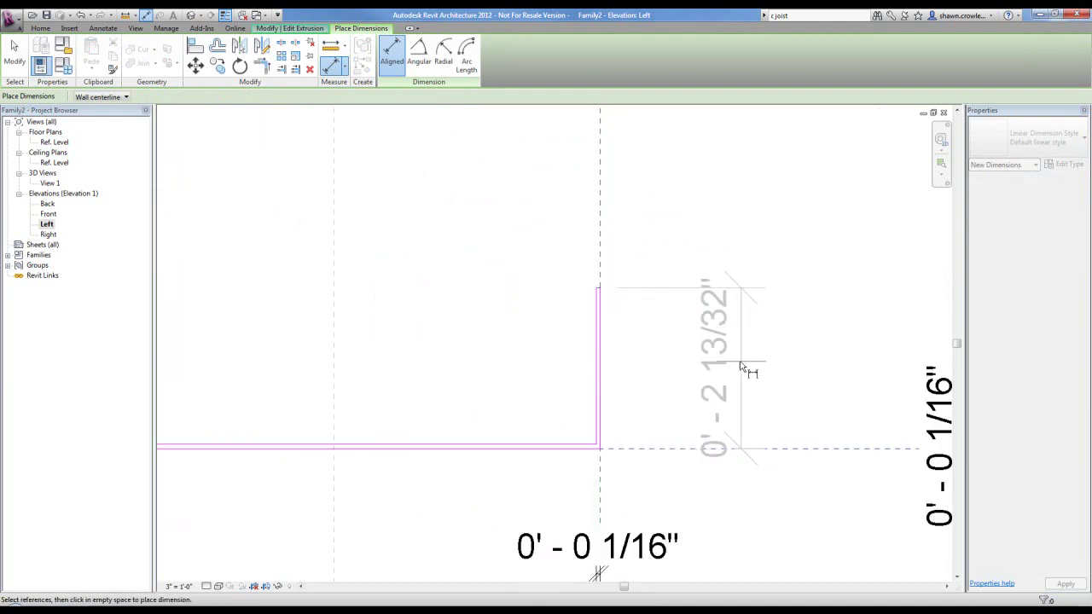
click(743, 367)
Step: Add an aligned dimension for the upper lip's length, from the top reference plane to the lip's end
scroll(714, 204, down, 6)
scroll(620, 243, up, 2)
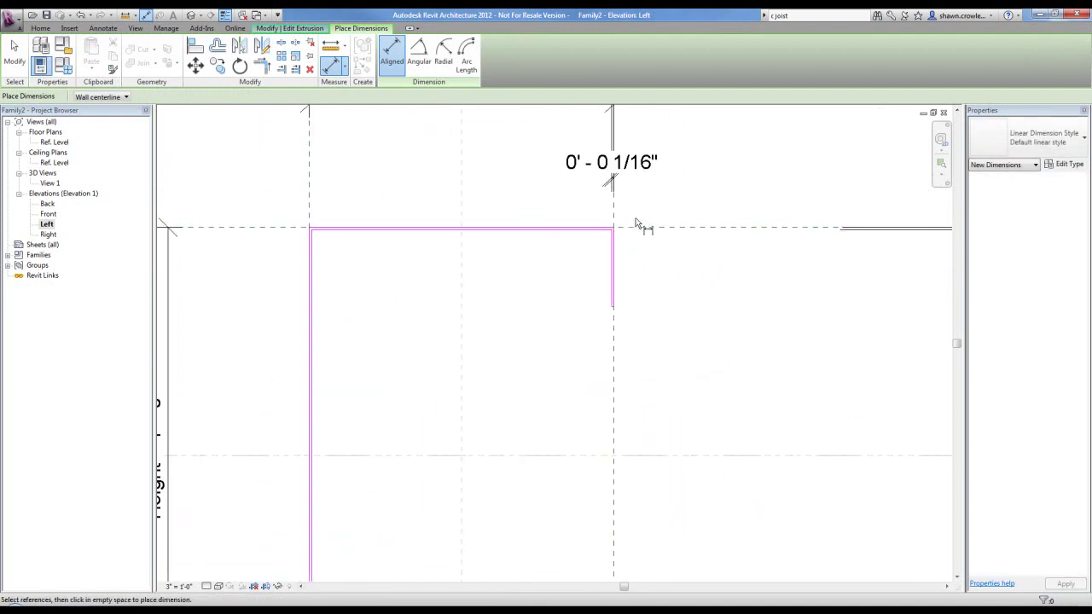
scroll(631, 299, up, 5)
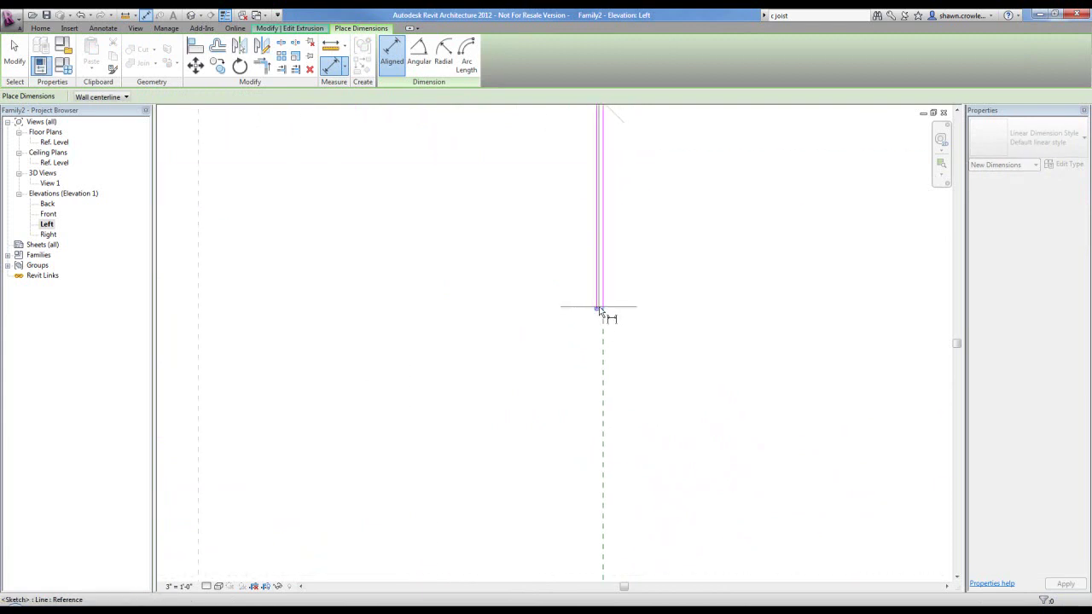
click(598, 307)
scroll(636, 307, down, 3)
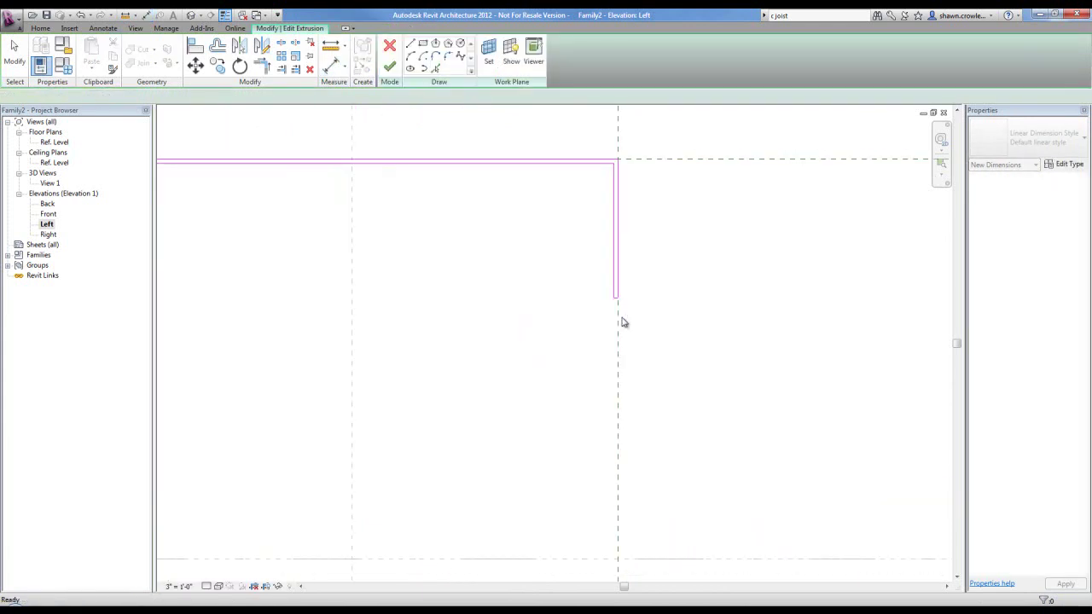
scroll(629, 243, up, 1)
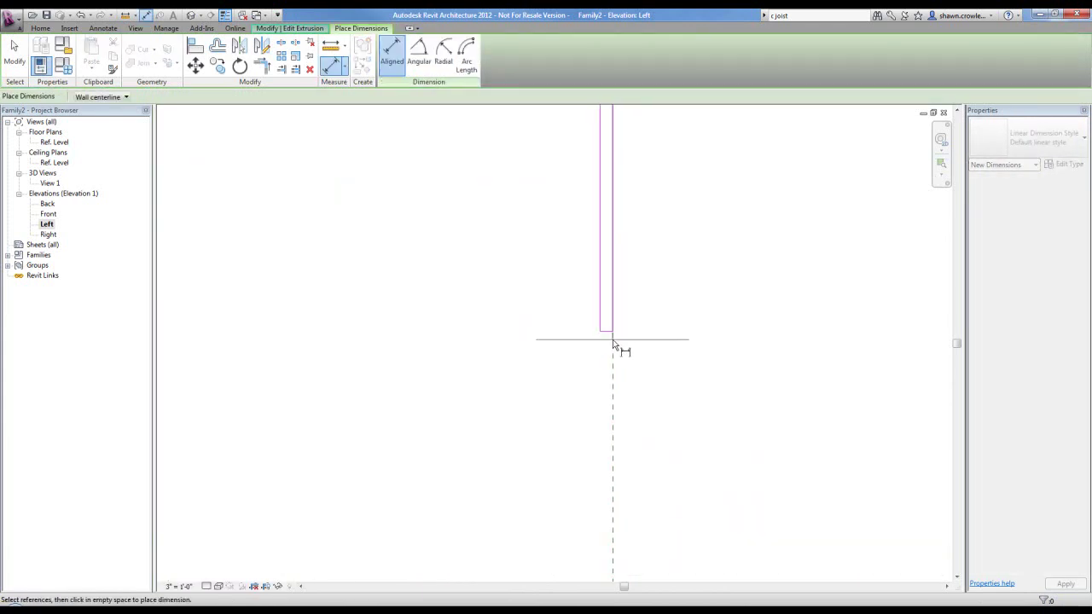
click(607, 331)
scroll(606, 331, down, 2)
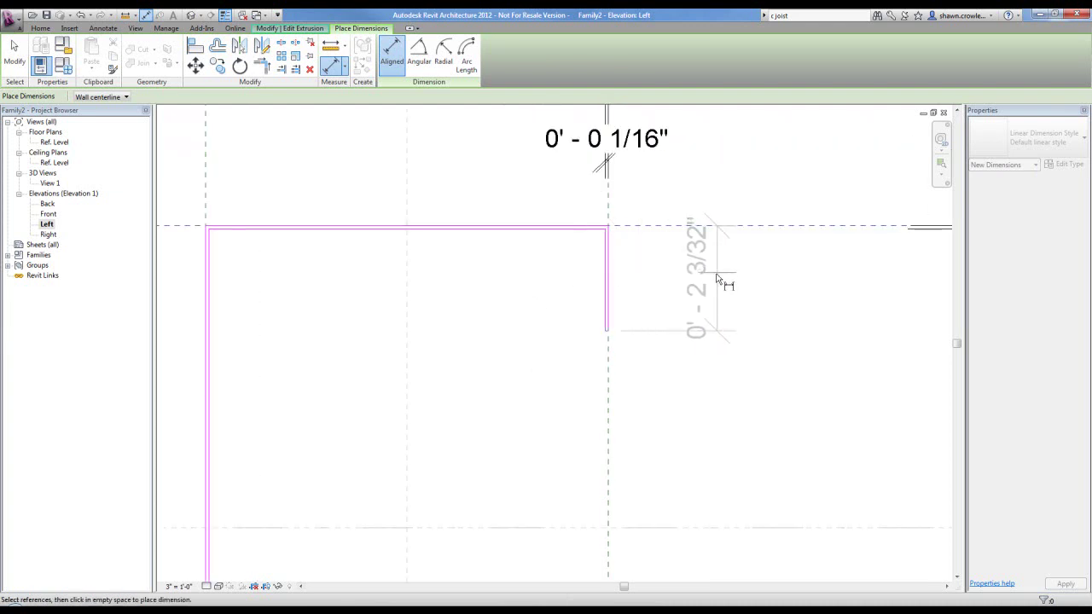
click(715, 276)
Step: Label the upper lip's length dimension with a new family type parameter named Lip, grouped under Dimensions
key(Escape)
click(695, 246)
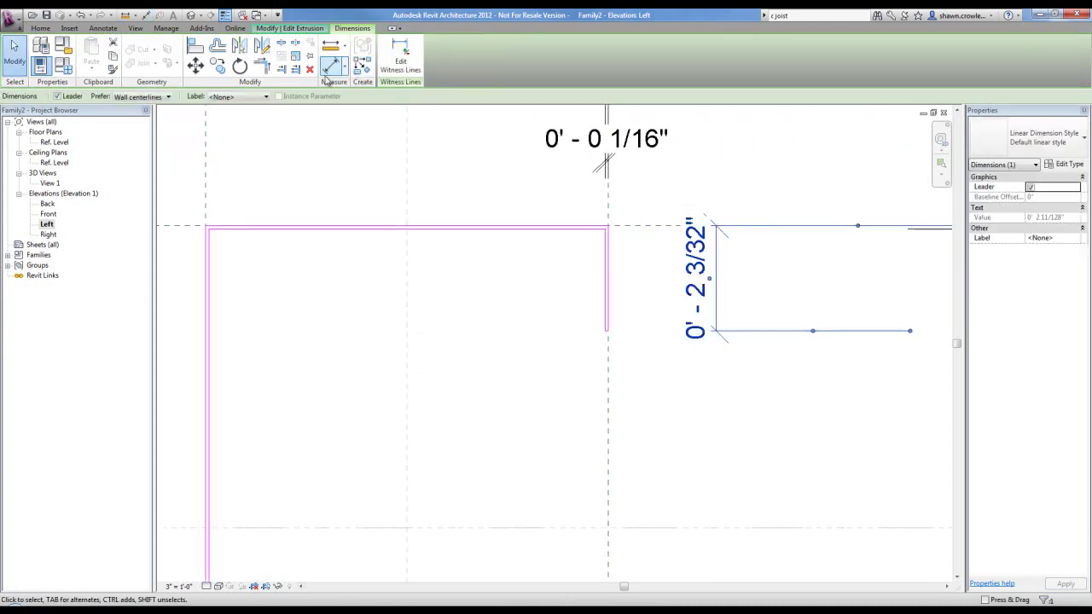
click(266, 96)
click(234, 116)
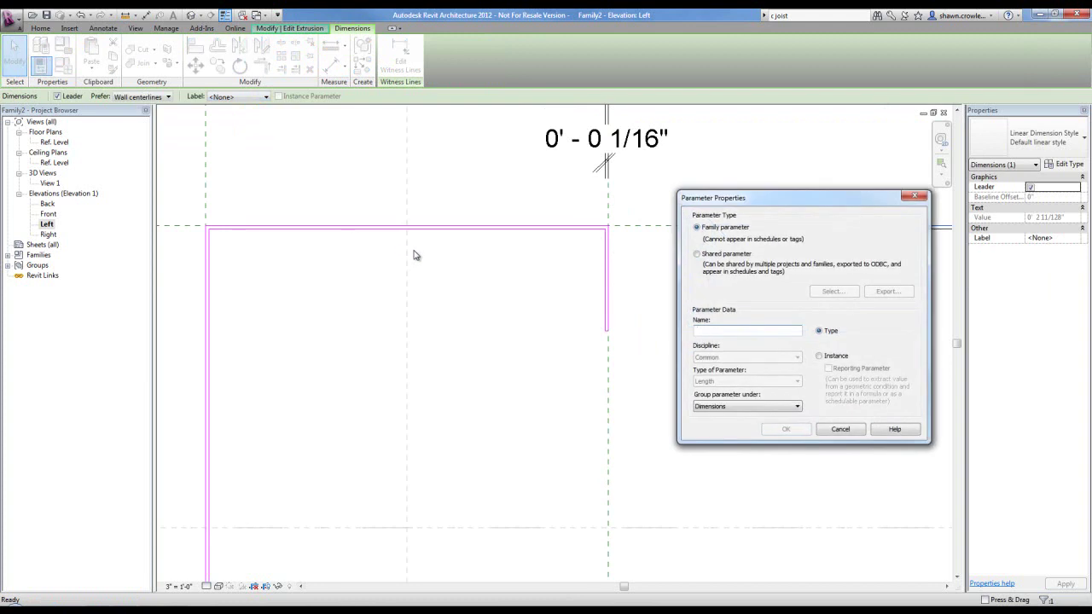
text(Lip)
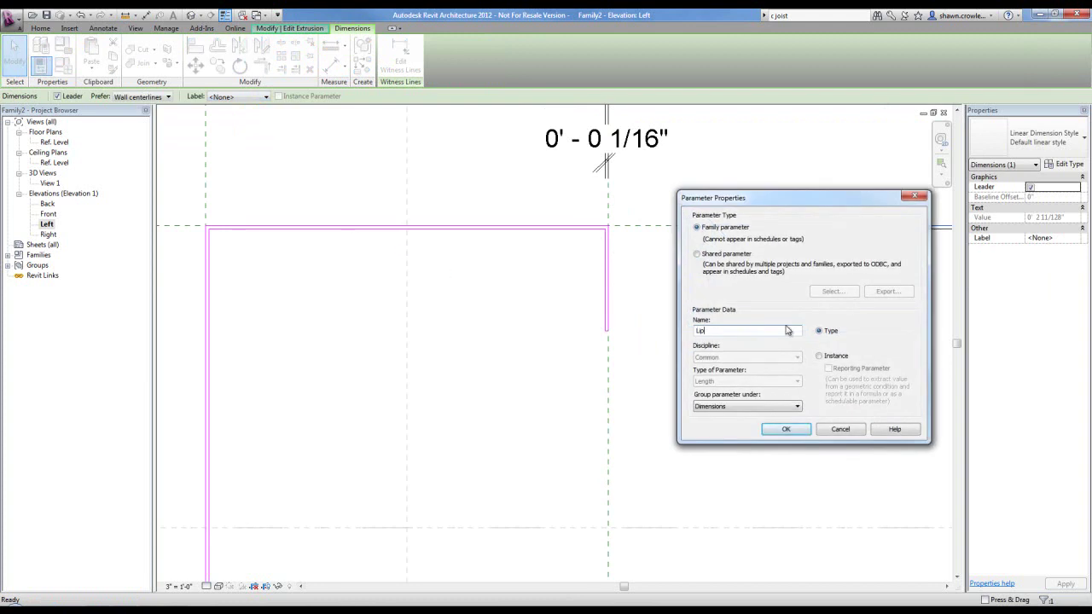
click(785, 429)
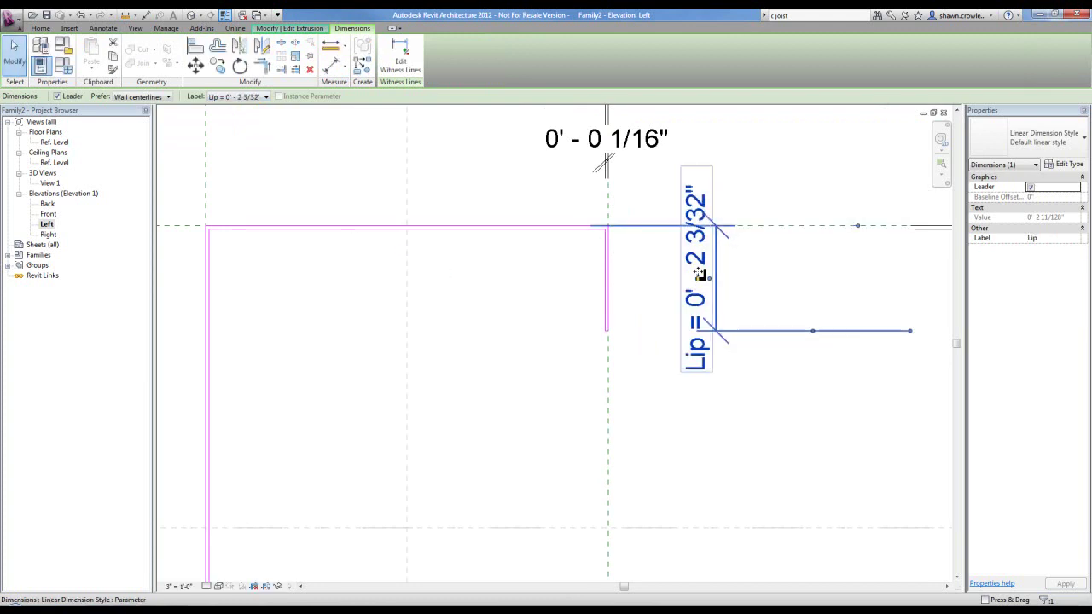
Step: Label the lower lip's length dimension with the existing Lip parameter
scroll(725, 365, down, 3)
middle_drag(726, 365, 685, 238)
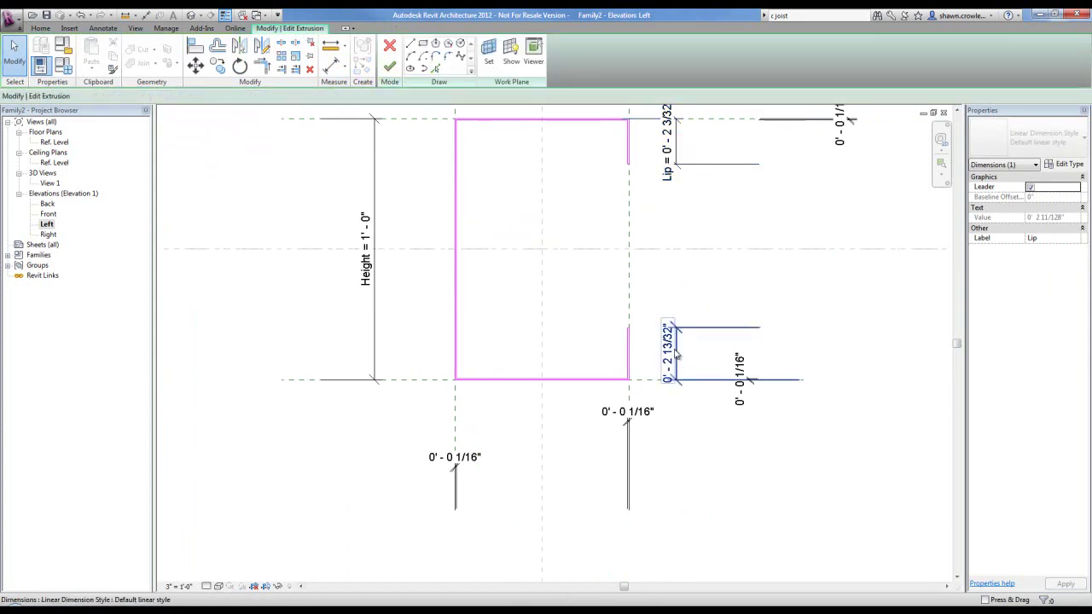
click(493, 186)
click(247, 97)
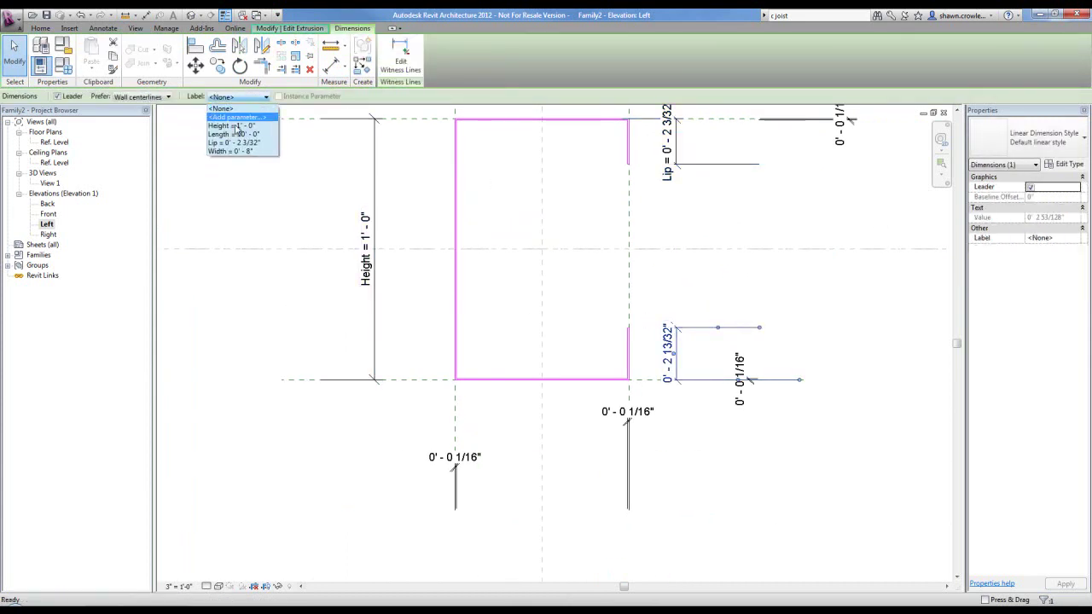
click(236, 142)
key(Escape)
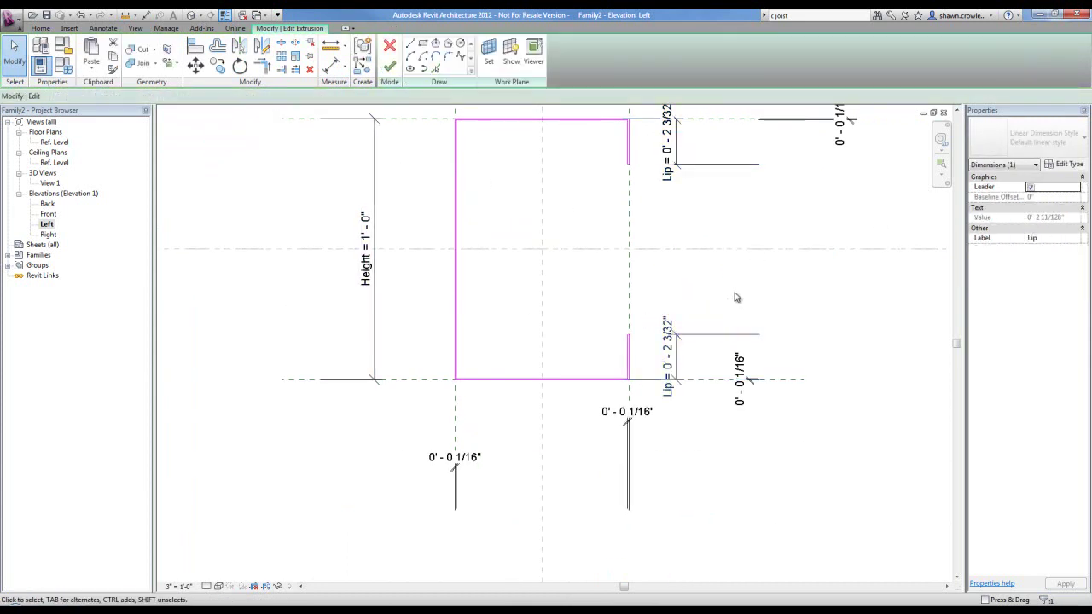
Step: Add a continuous dimension across the two vertical side planes and the centre plane above the top flange, and make its segments equal
scroll(640, 422, down, 2)
middle_drag(647, 267, 589, 304)
scroll(523, 384, up, 2)
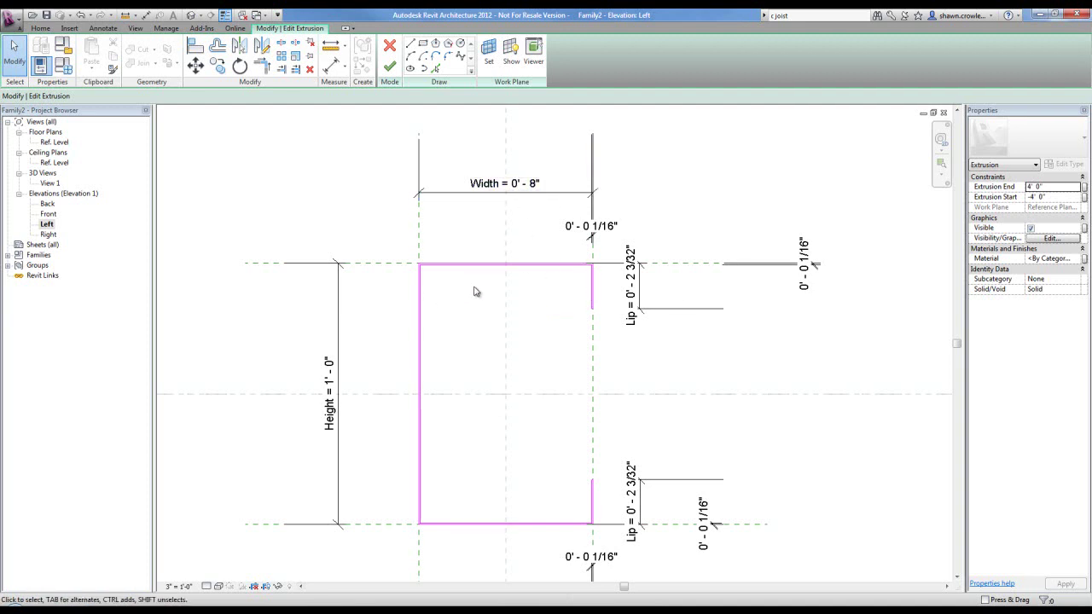
key(d)
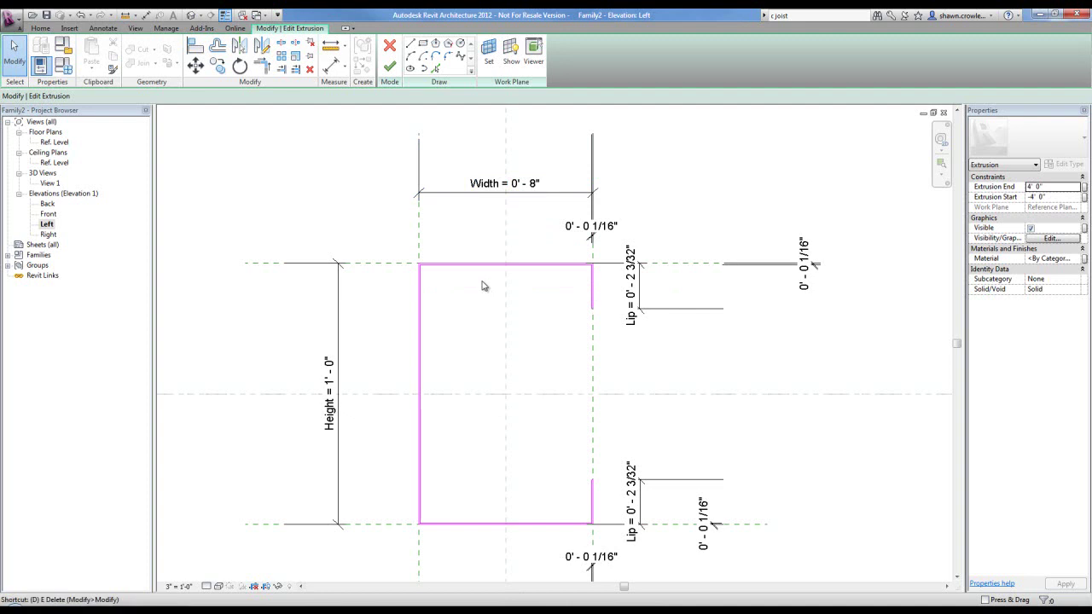
key(i)
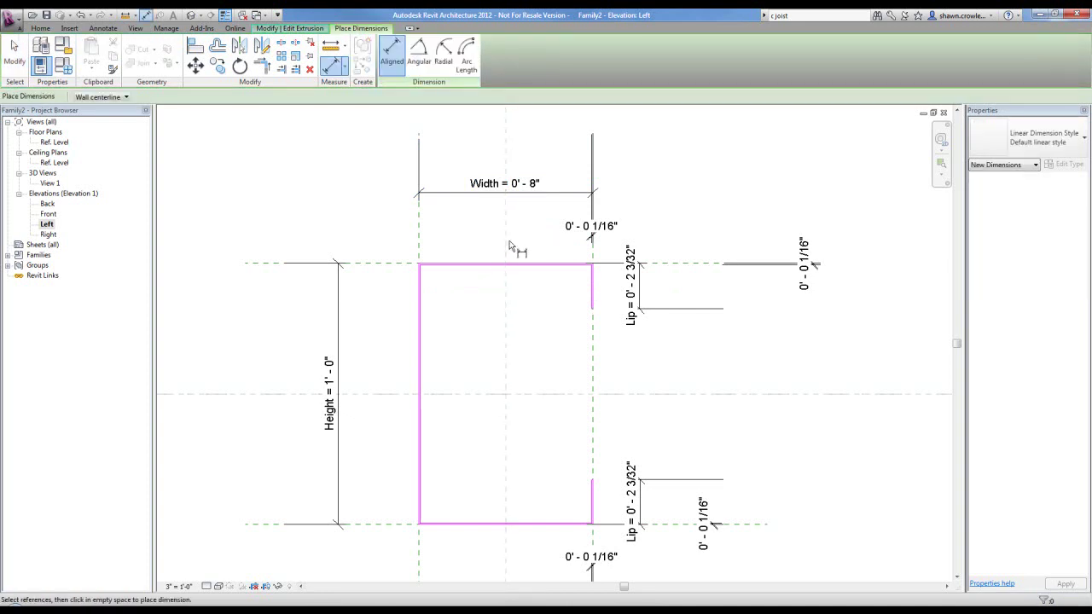
click(420, 240)
scroll(594, 256, up, 2)
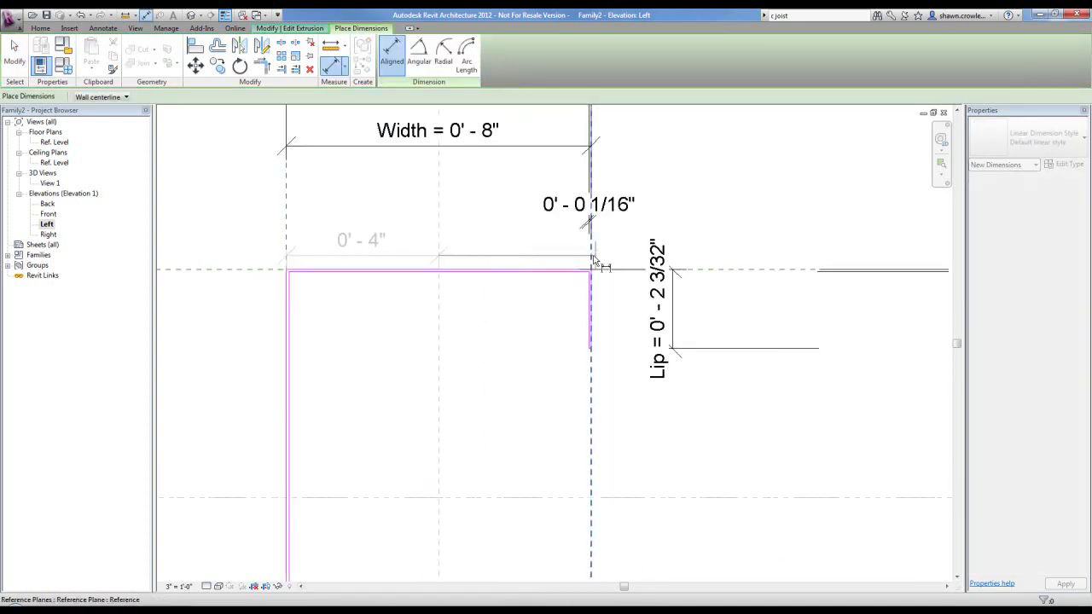
click(592, 255)
scroll(503, 220, down, 2)
click(498, 213)
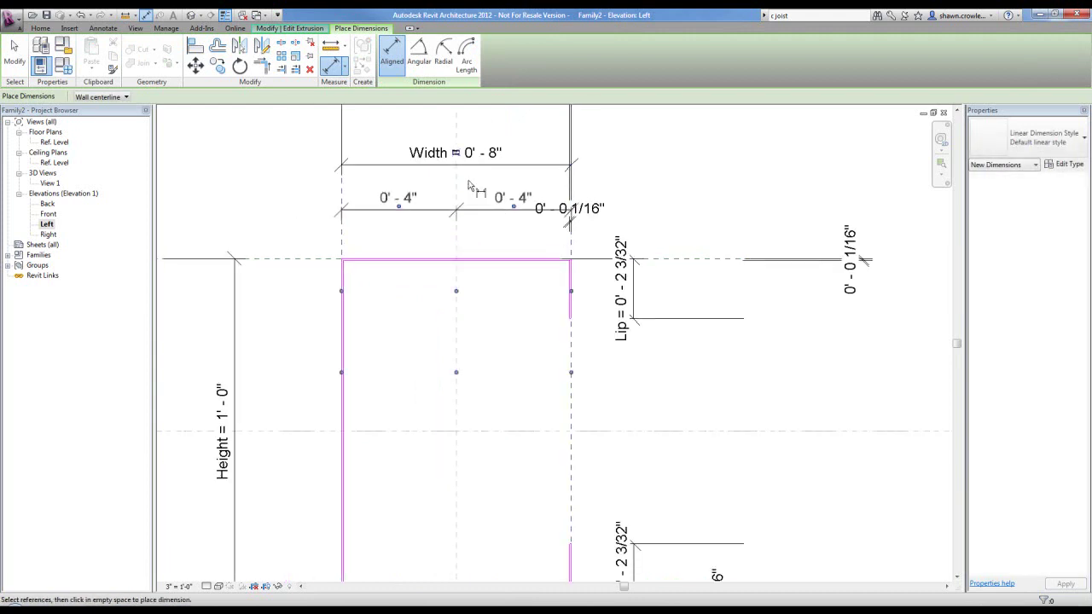
scroll(465, 173, down, 1)
scroll(461, 163, up, 2)
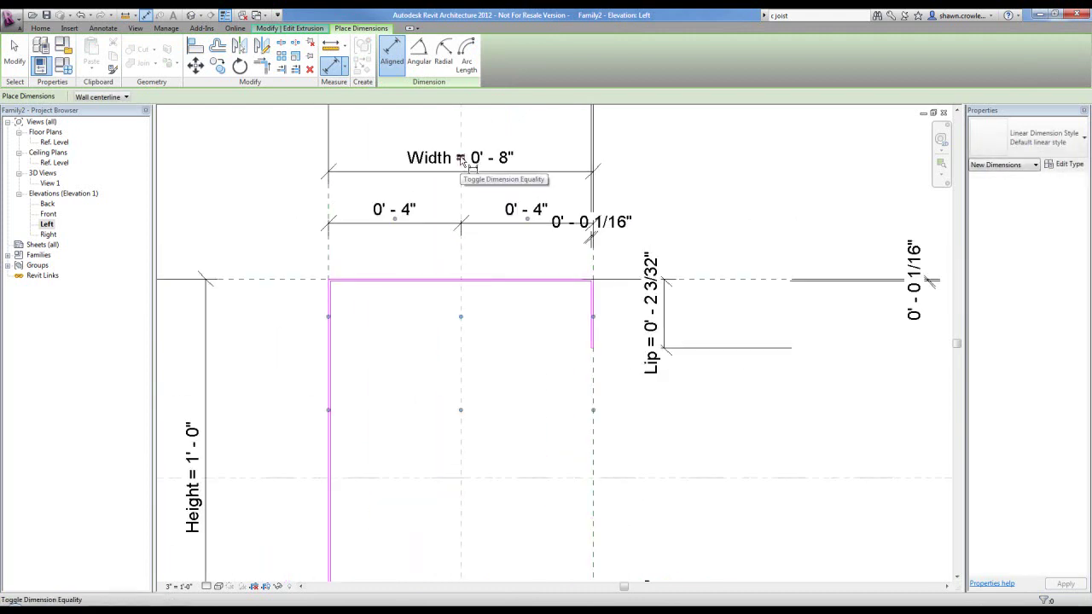
click(461, 160)
Step: Try adding another equalized dimension across the side and centre reference planes below the bottom flange
scroll(488, 235, down, 2)
middle_drag(515, 370, 530, 224)
scroll(505, 303, up, 2)
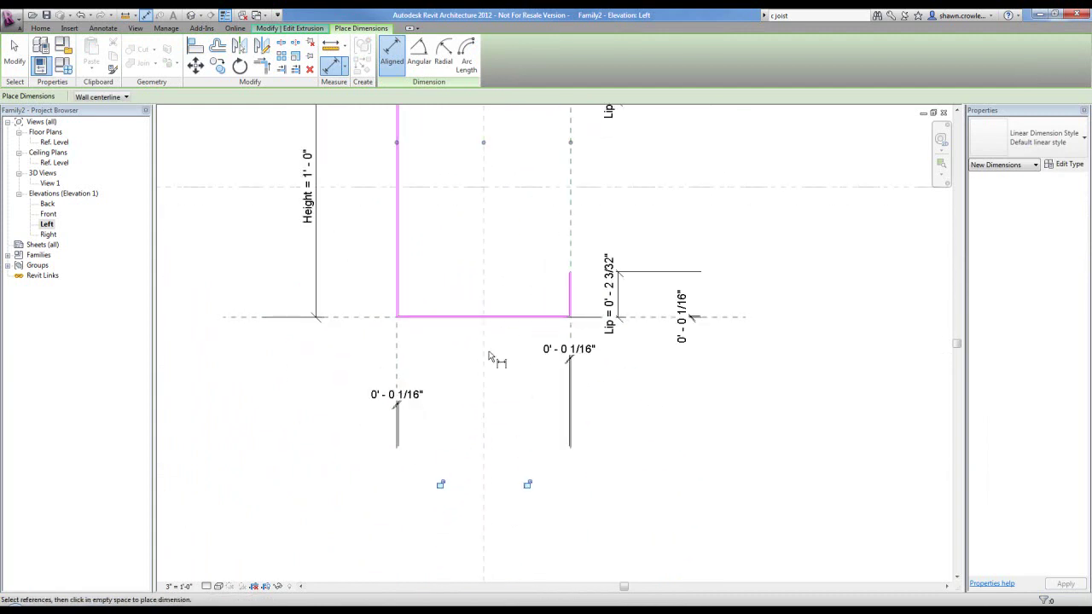
click(404, 334)
click(484, 340)
click(570, 342)
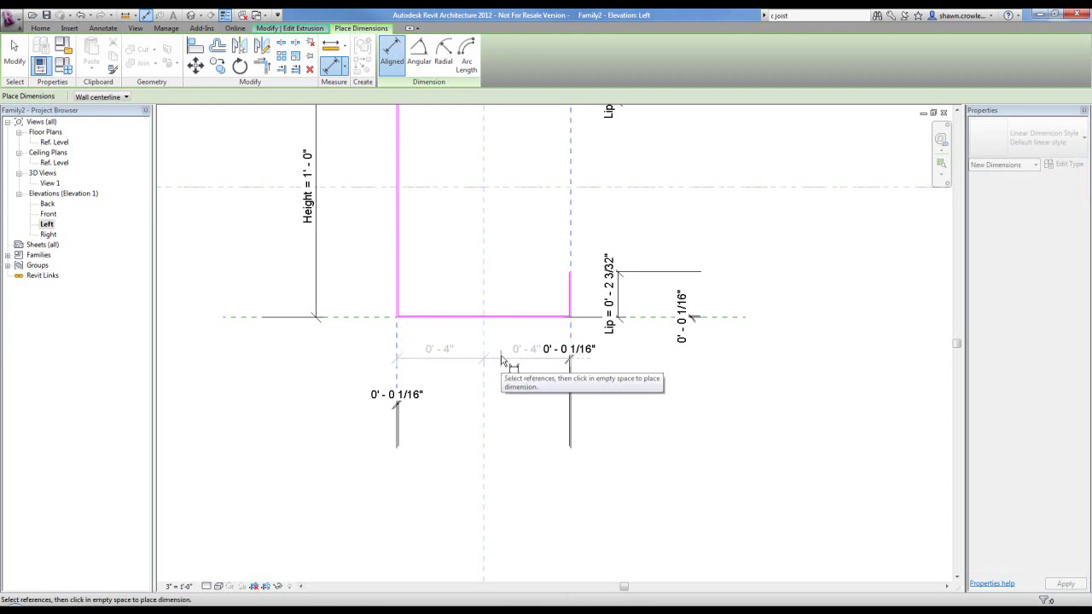
click(502, 359)
scroll(526, 262, down, 2)
middle_drag(541, 244, 511, 307)
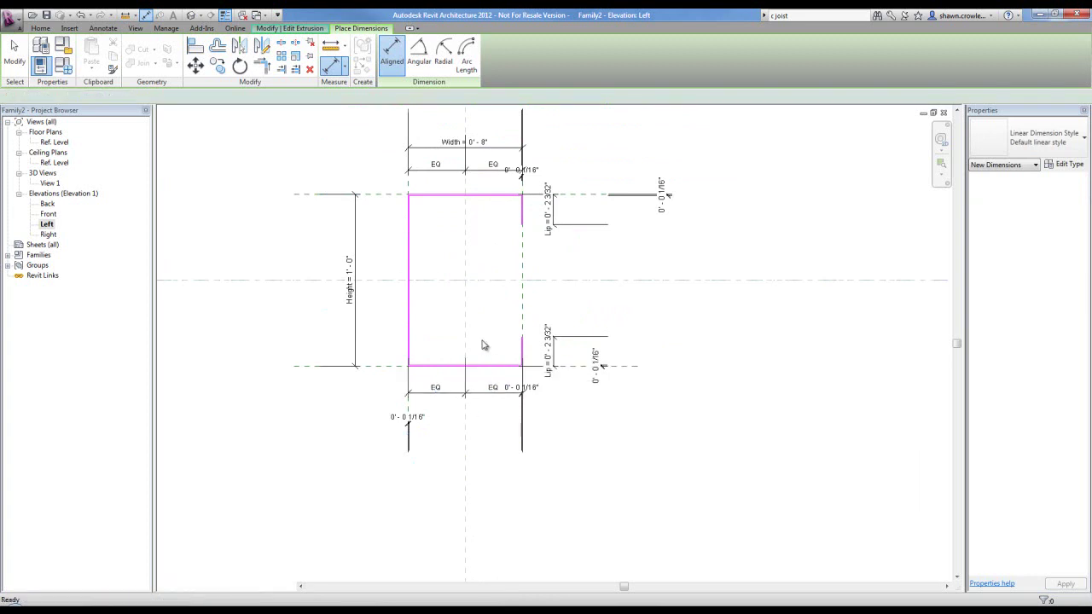
scroll(465, 253, up, 2)
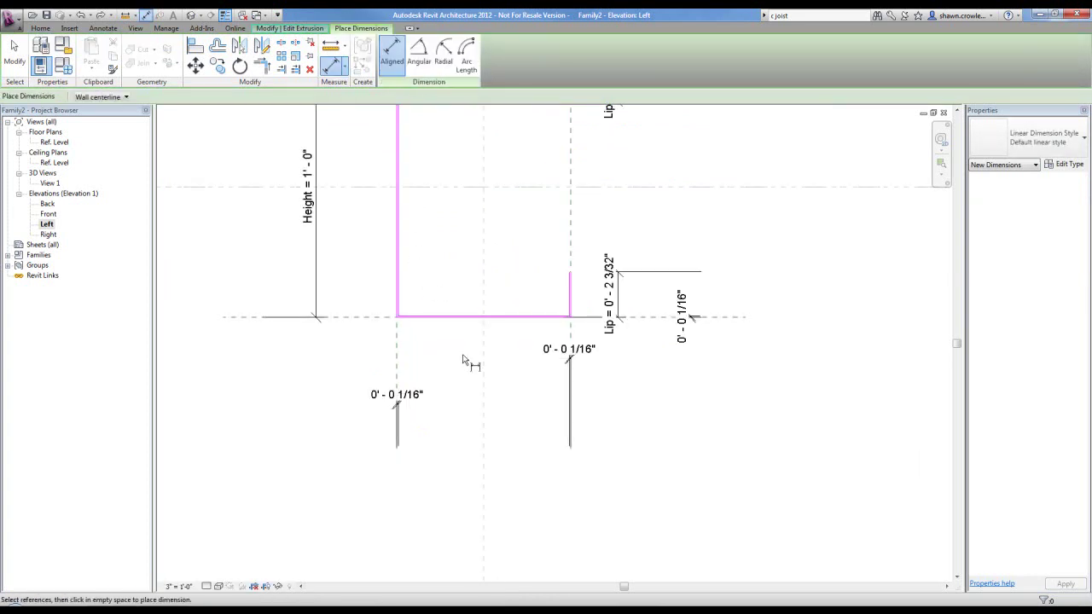
Step: Dimension the top, centre and bottom horizontal reference planes between the Height dimension and the web, and make the segments equal
scroll(435, 357, down, 3)
click(384, 230)
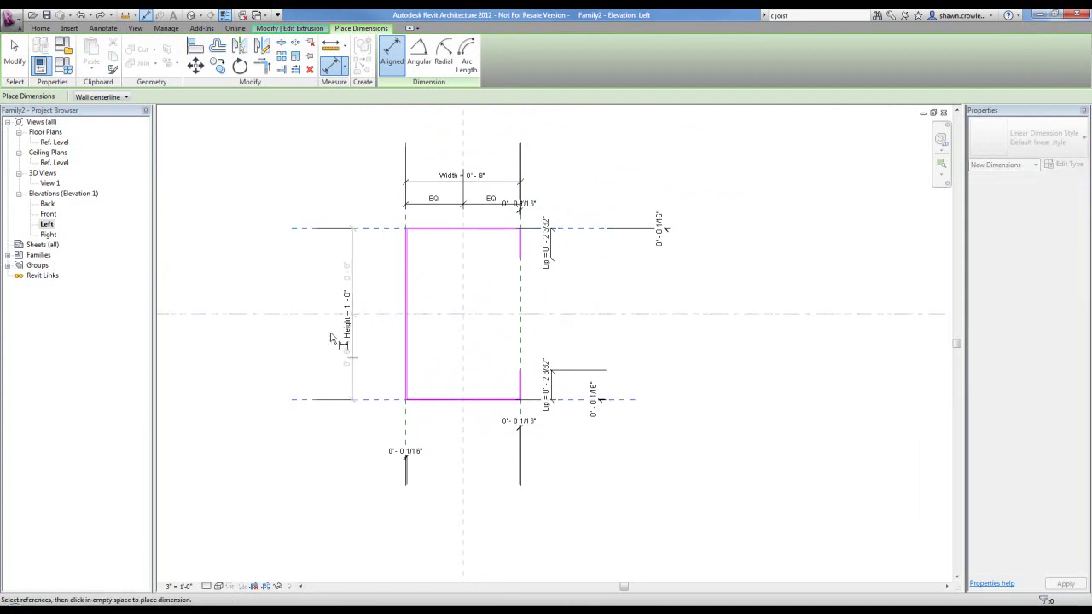
click(374, 282)
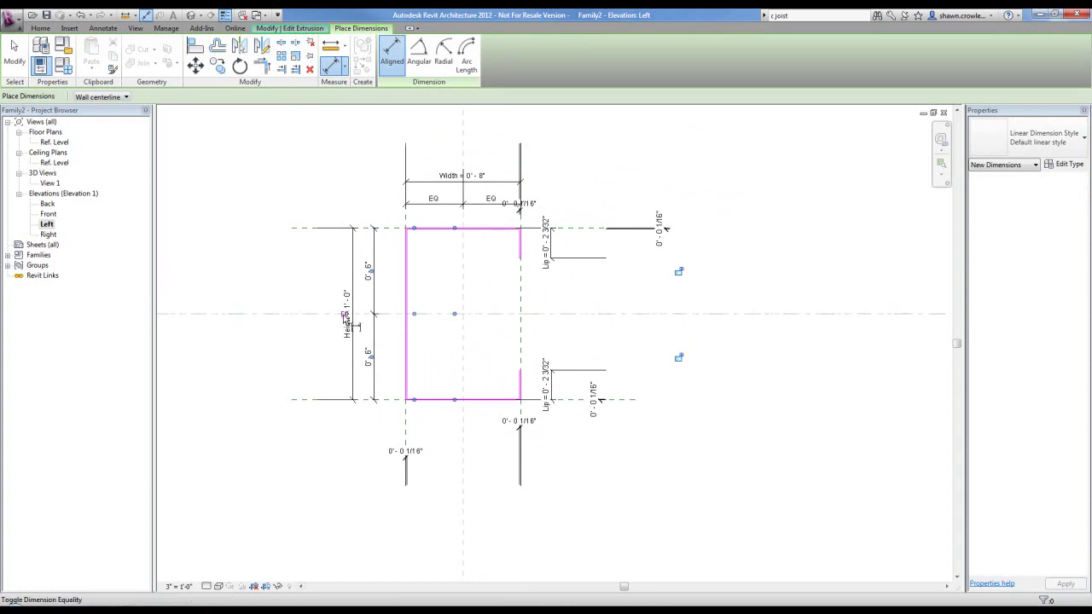
click(345, 314)
Step: Move the Width dimension farther above the profile's top flange to make room beneath it
scroll(427, 247, down, 1)
mouse_move(426, 248)
middle_down()
mouse_move(429, 329)
mouse_move(455, 324)
middle_up()
scroll(544, 287, up, 1)
scroll(544, 289, up, 2)
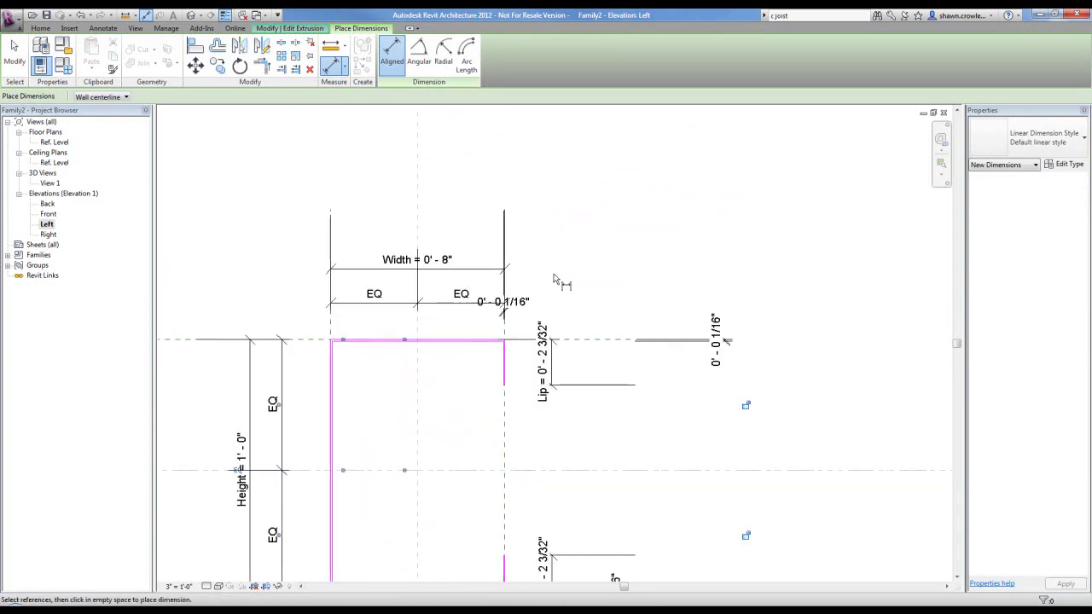
key(Escape)
click(477, 256)
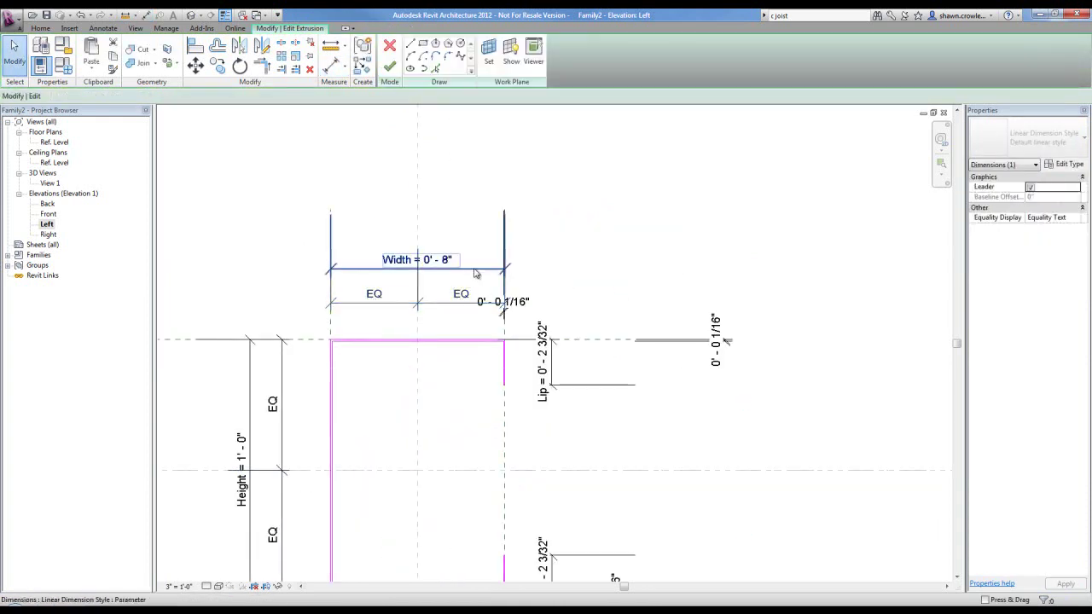
drag(487, 268, 487, 140)
scroll(492, 175, down, 2)
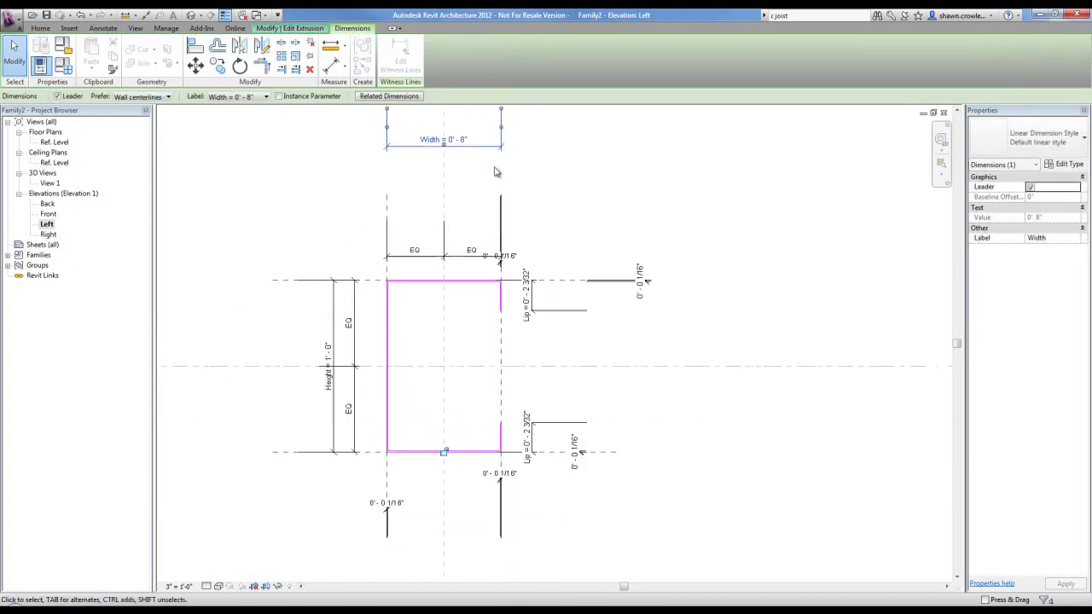
middle_drag(498, 181, 449, 285)
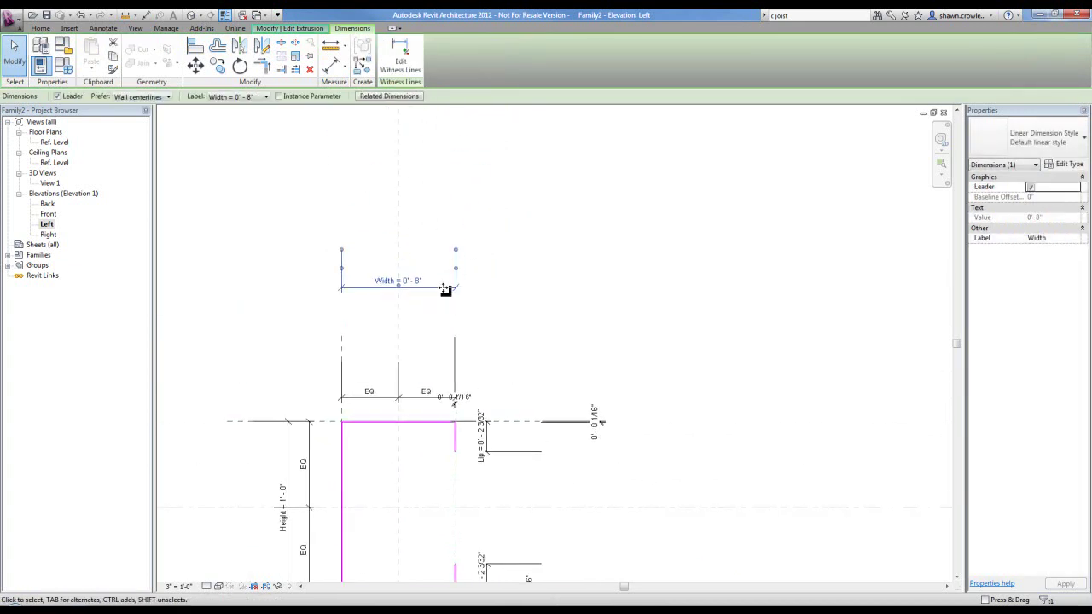
click(434, 337)
Step: Move the horizontal equality dimension up to just below the Width dimension, and raise the upper lip's thickness dimension beneath it
click(409, 396)
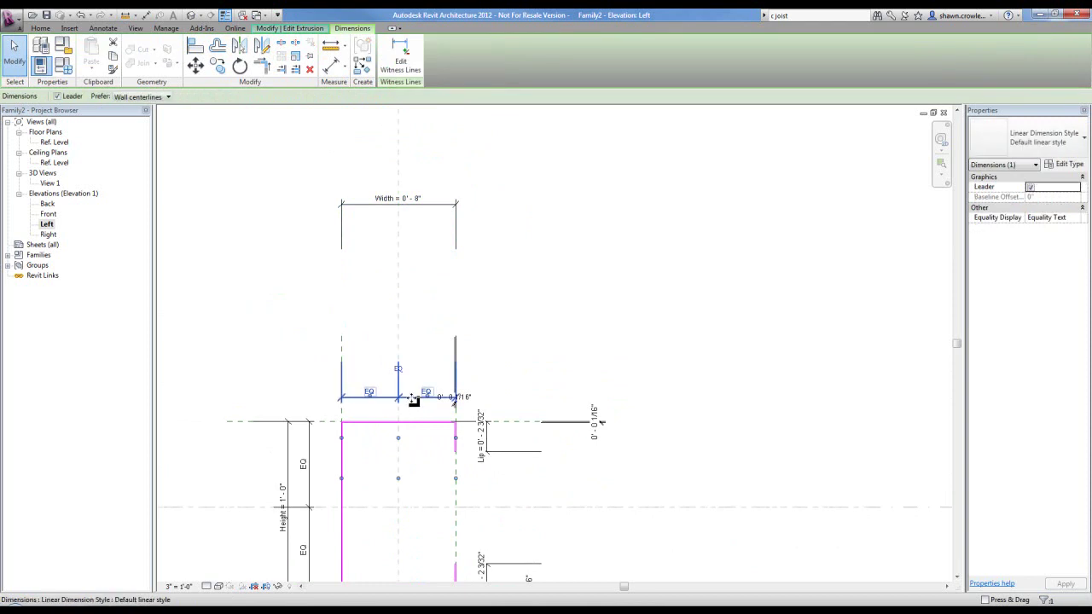
drag(408, 394, 426, 223)
click(521, 274)
click(456, 370)
click(491, 394)
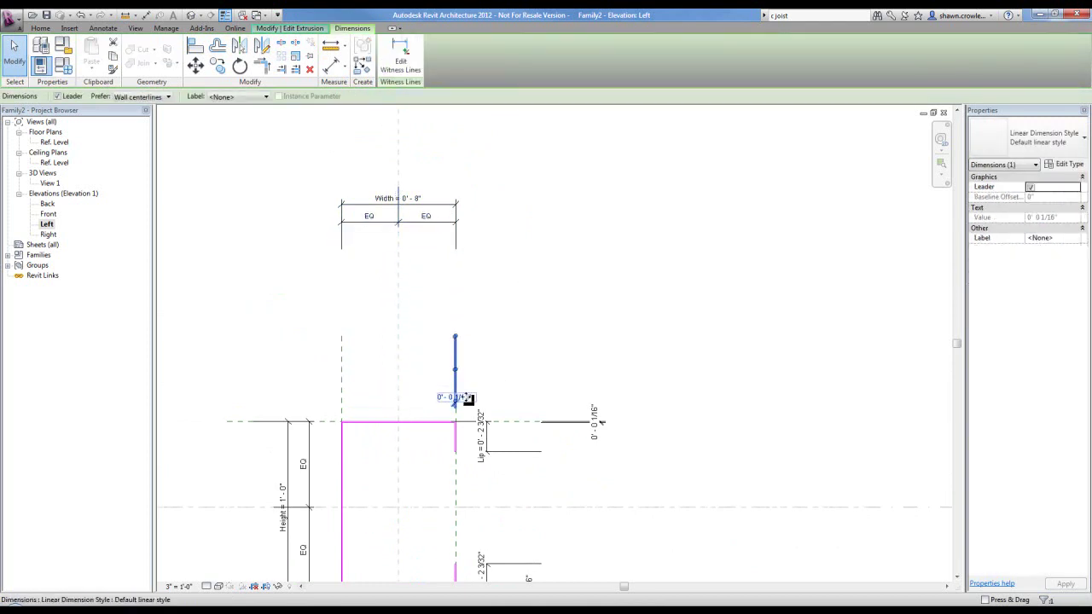
drag(470, 399, 480, 266)
click(529, 276)
Step: Move the Height dimension and the vertical equality dimension farther away from the web, keeping Height outermost
scroll(569, 278, down, 3)
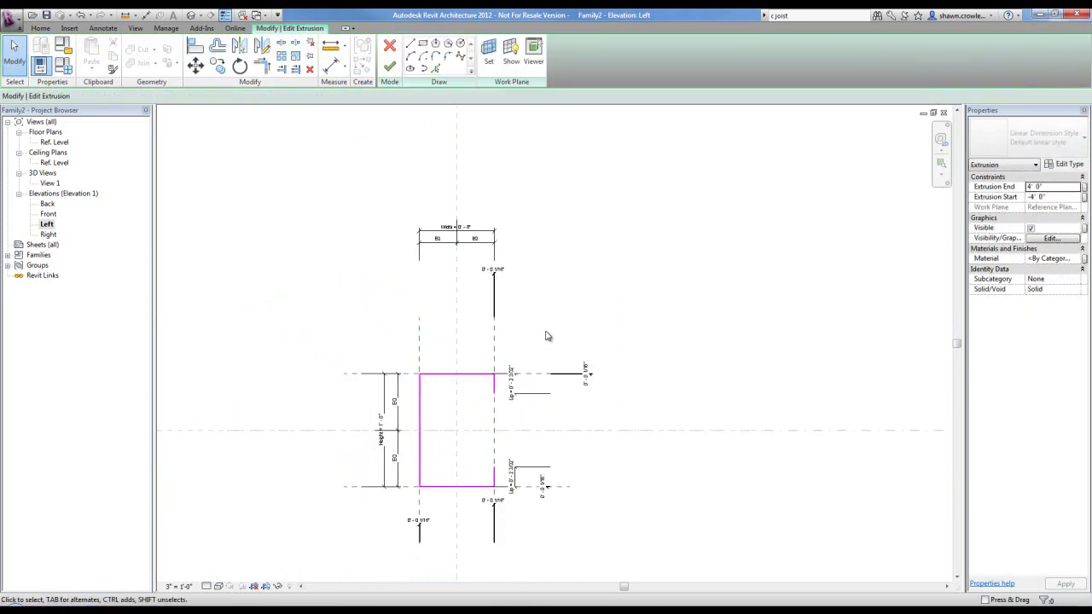
middle_drag(546, 341, 553, 256)
scroll(494, 356, up, 2)
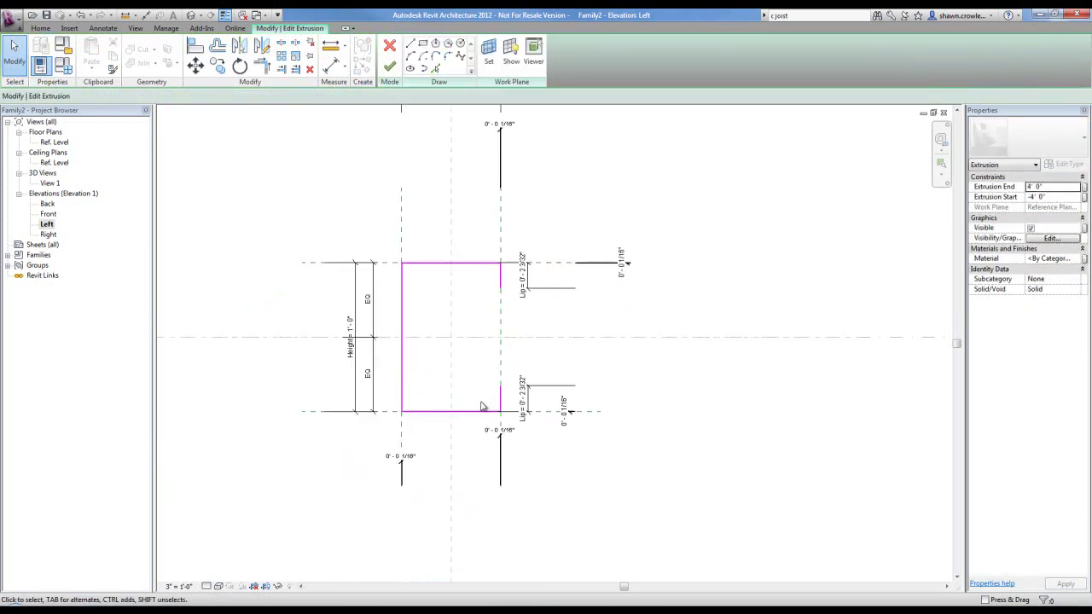
click(372, 280)
drag(358, 275, 253, 269)
click(372, 281)
drag(337, 281, 295, 281)
click(326, 203)
Step: Flex the profile's width to about 1' - 7 7/8" by moving the lip-side vertical reference plane outward
middle_drag(590, 291, 528, 326)
scroll(481, 317, up, 2)
scroll(496, 303, down, 2)
mouse_move(414, 305)
middle_down()
mouse_move(488, 330)
mouse_move(492, 293)
mouse_move(484, 369)
middle_up()
scroll(461, 399, up, 4)
scroll(456, 365, down, 3)
scroll(483, 307, up, 3)
scroll(490, 305, down, 4)
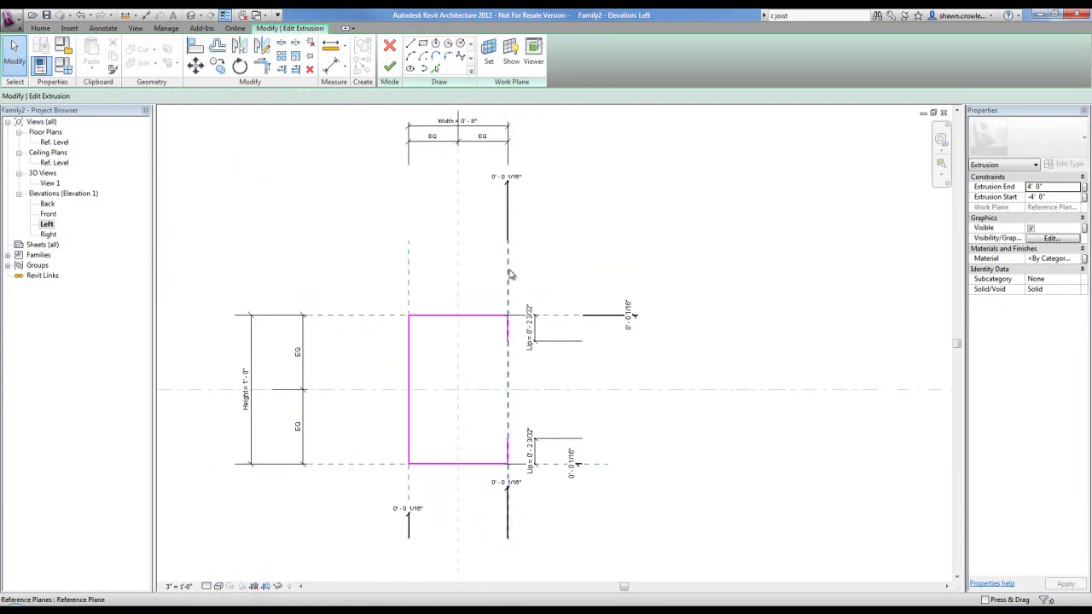
click(508, 274)
drag(509, 275, 584, 273)
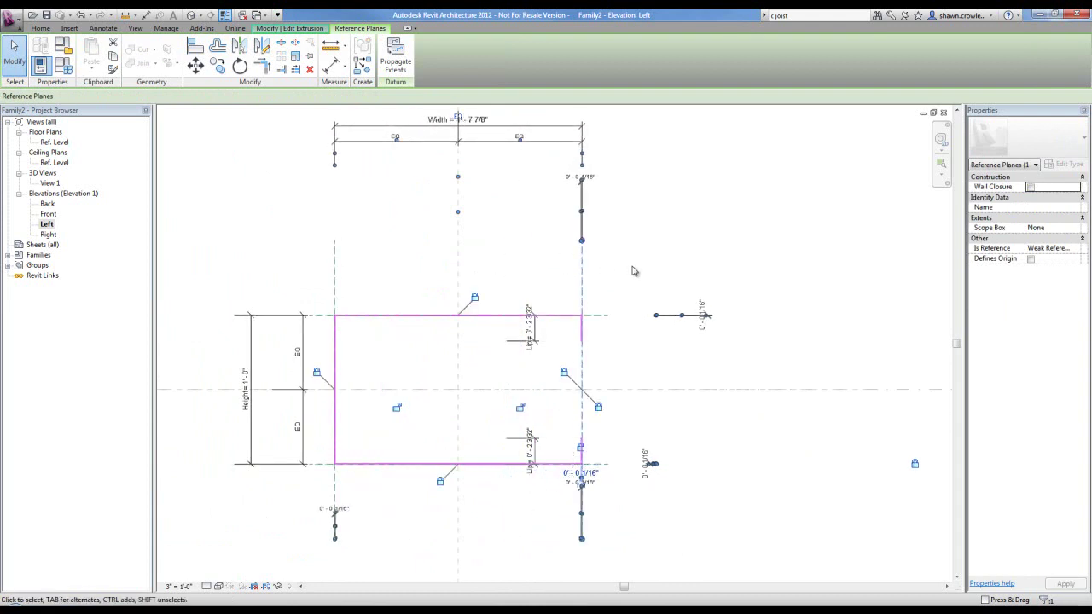
click(632, 271)
scroll(616, 419, up, 2)
scroll(559, 438, down, 2)
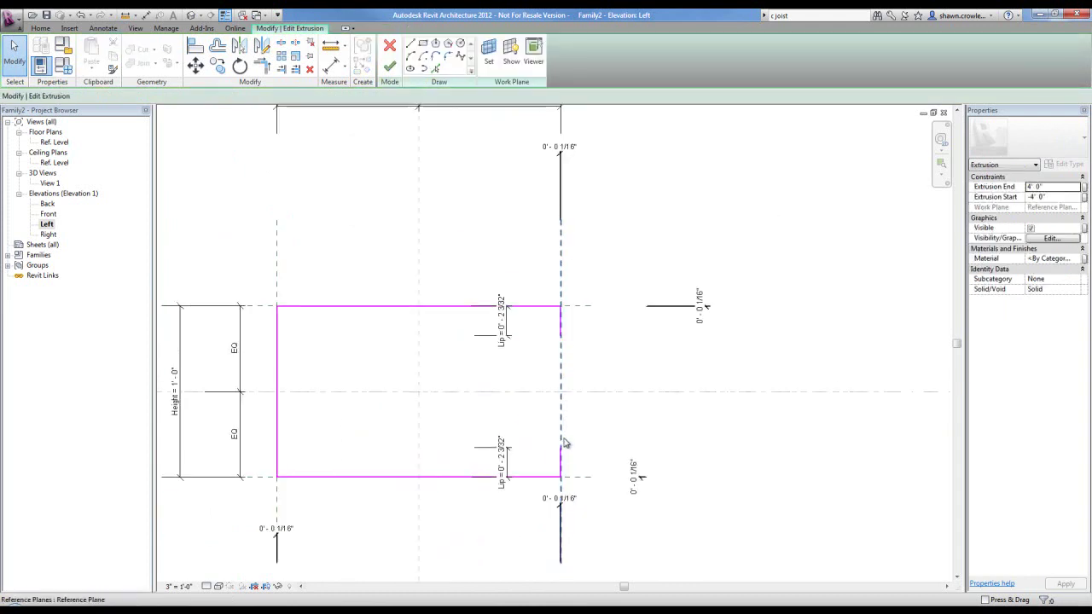
Step: Narrow the profile by moving the lip-side vertical reference plane inward to about 1 7/8" from the centre plane
click(562, 260)
drag(563, 260, 447, 267)
click(501, 255)
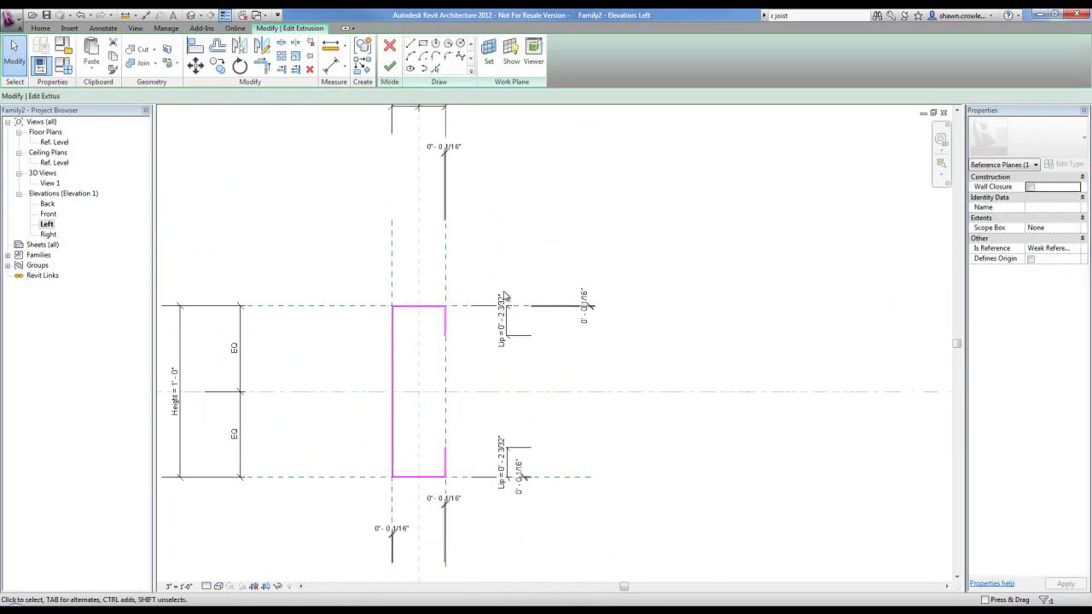
Step: Move the upper and lower Lip dimensions well clear of the profile, beyond the flange thickness dimensions
click(505, 320)
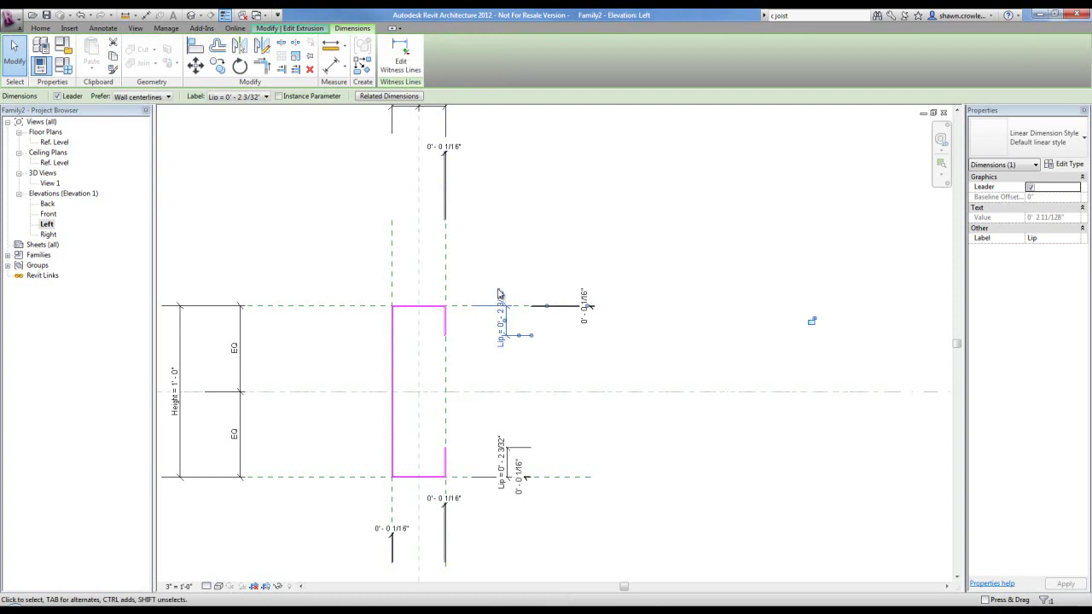
click(504, 271)
click(509, 329)
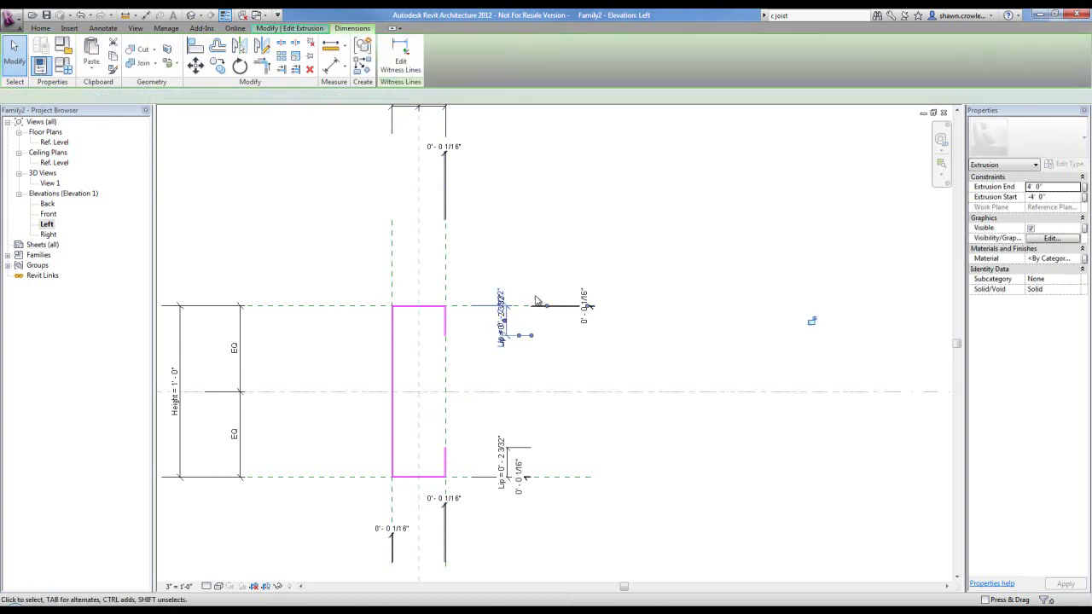
scroll(508, 315, up, 3)
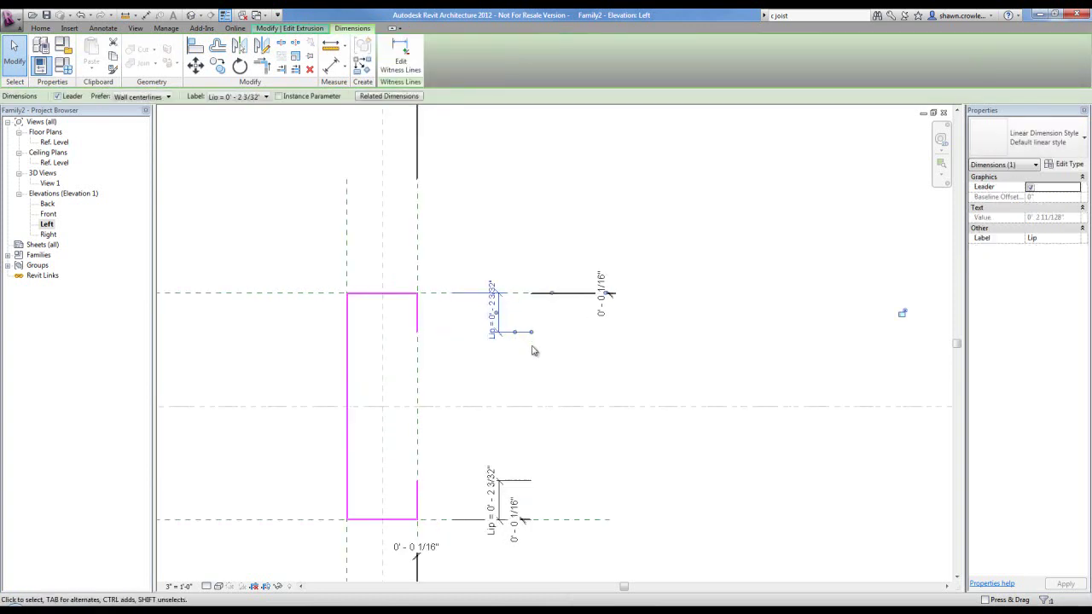
drag(463, 302, 853, 329)
scroll(670, 378, down, 3)
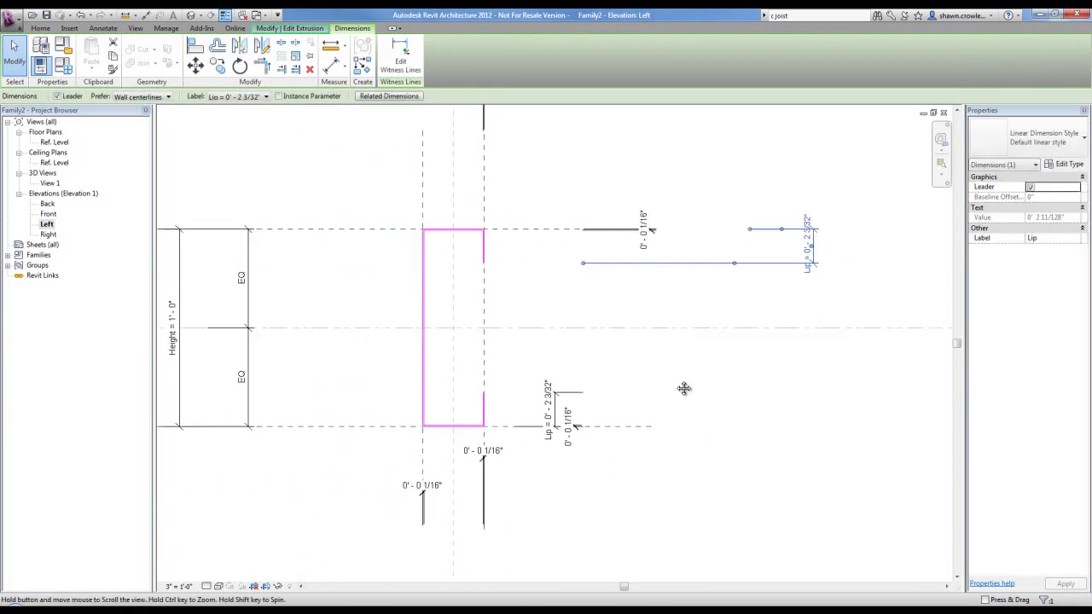
click(562, 374)
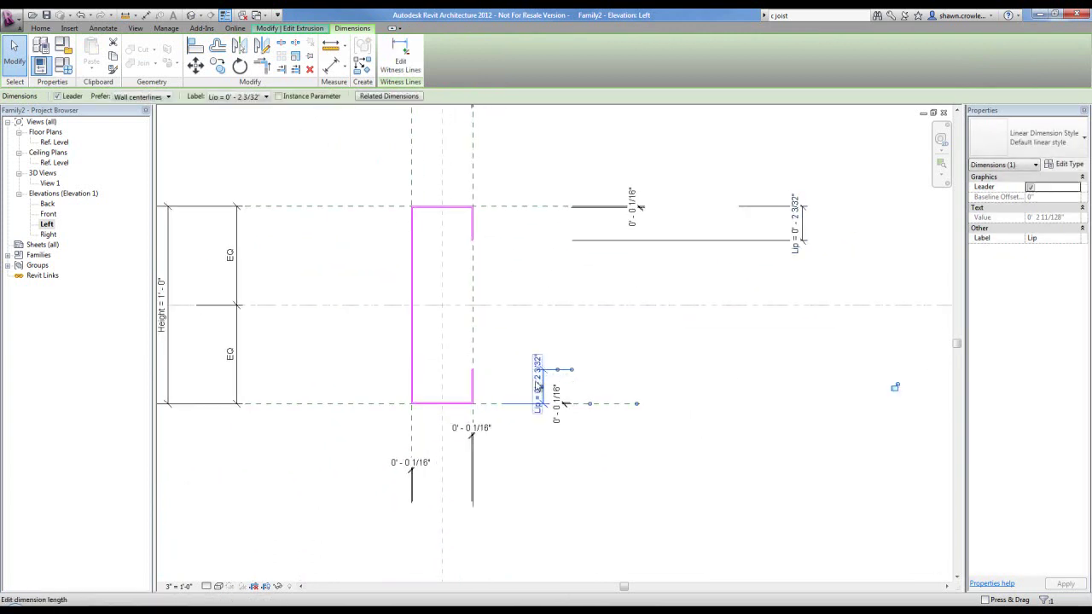
drag(537, 394, 783, 429)
scroll(784, 427, up, 1)
click(745, 462)
scroll(593, 394, down, 2)
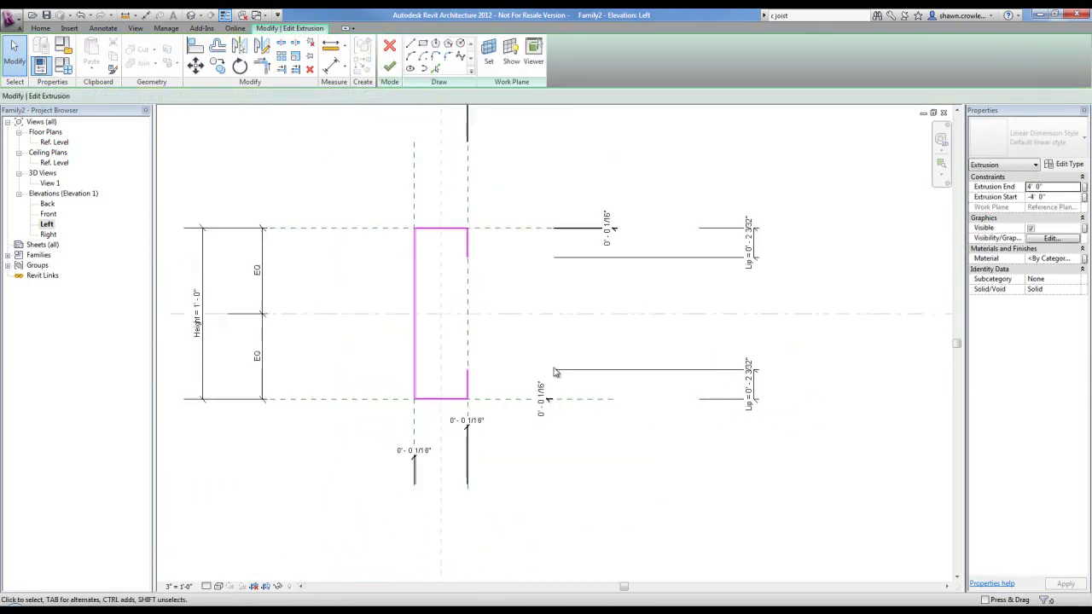
Step: Move the bottom flange's thickness dimension outward so it roughly lines up with the top flange's thickness dimension
middle_drag(538, 355, 560, 378)
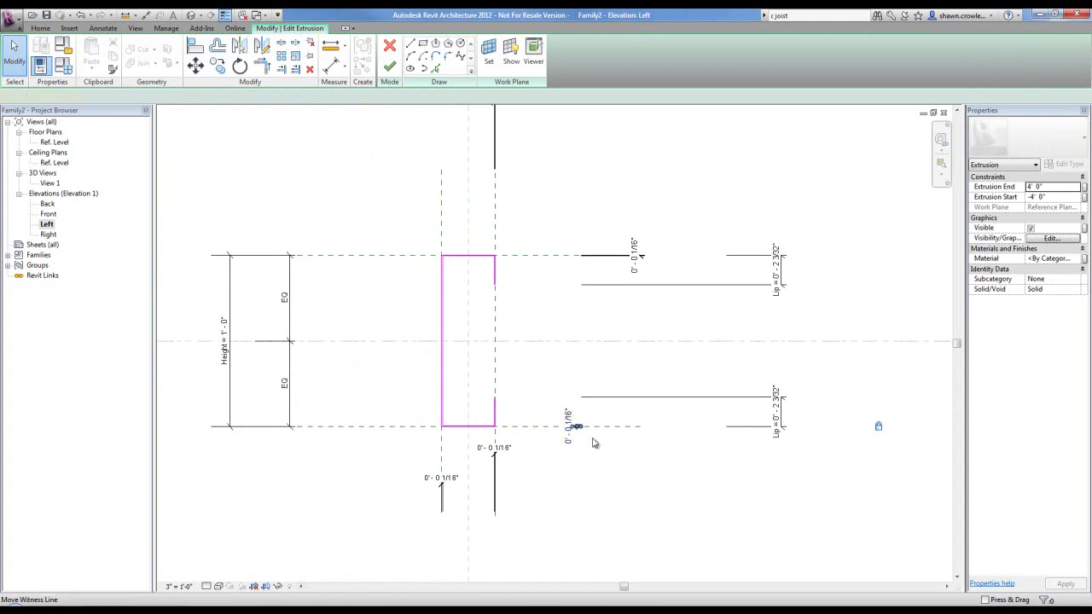
click(569, 423)
drag(569, 414, 636, 421)
click(645, 480)
scroll(633, 389, down, 1)
middle_drag(610, 377, 566, 330)
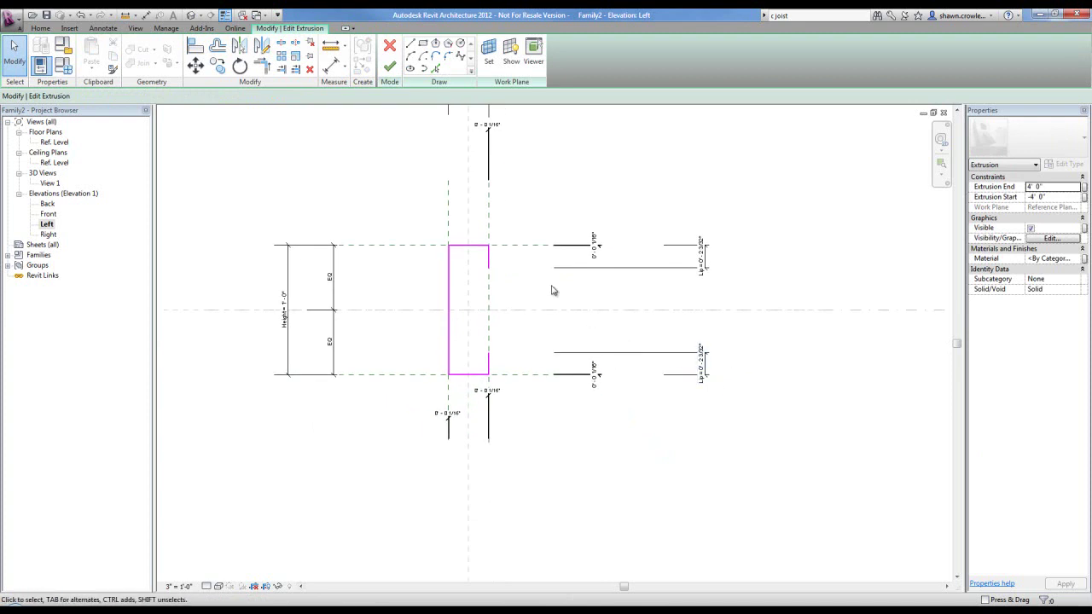
Step: Try to shorten the profile by moving the top horizontal reference plane down, and undo the move
click(516, 246)
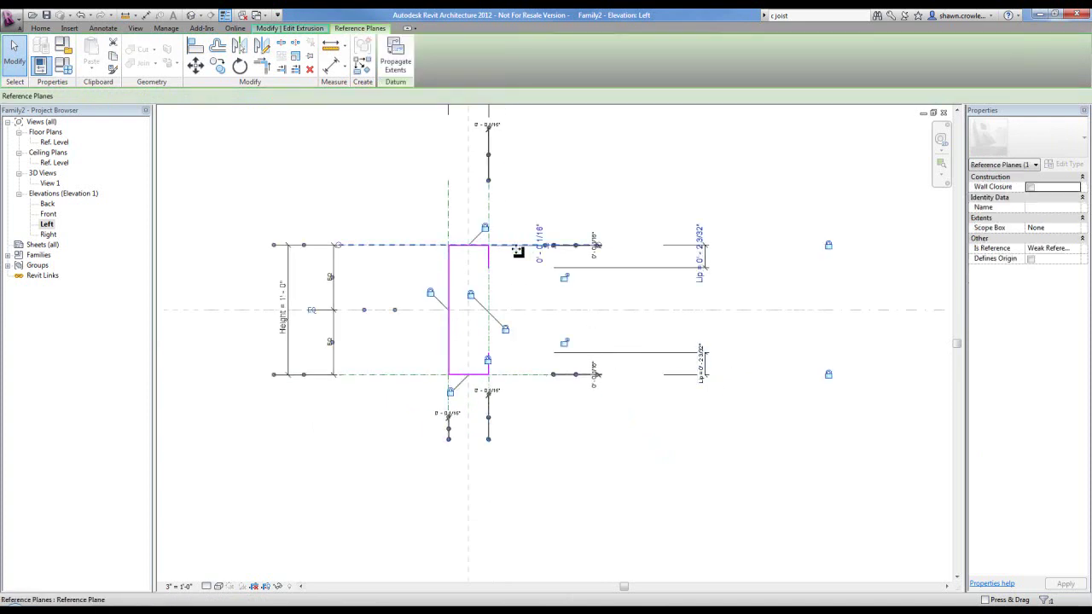
drag(516, 246, 514, 289)
key(ctrl+z)
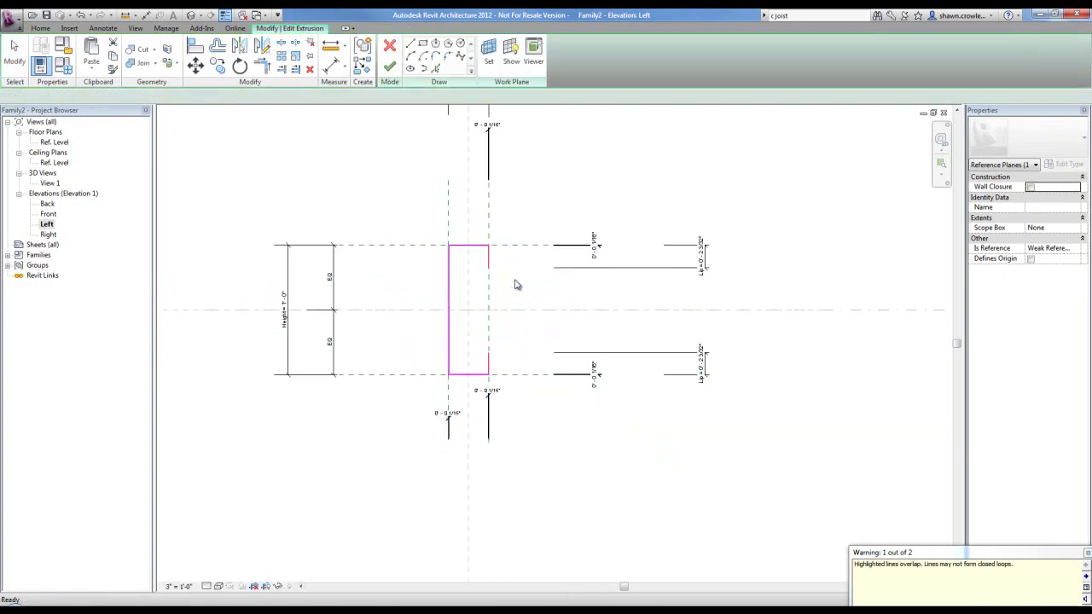
Step: Flex the profile's height to about 3' - 0 11/32" by moving the top horizontal reference plane upward
click(519, 246)
middle_drag(521, 283, 486, 440)
drag(482, 401, 497, 261)
click(523, 207)
scroll(522, 203, down, 3)
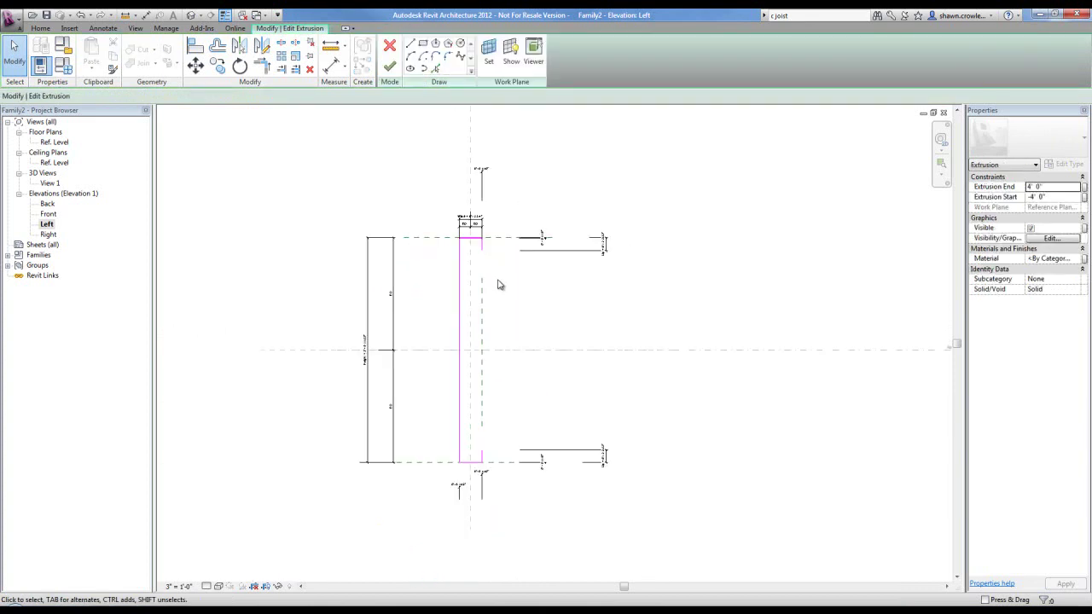
Step: Reduce the profile's height by moving the top horizontal reference plane down to about 7 5/64" above the centre plane
click(494, 241)
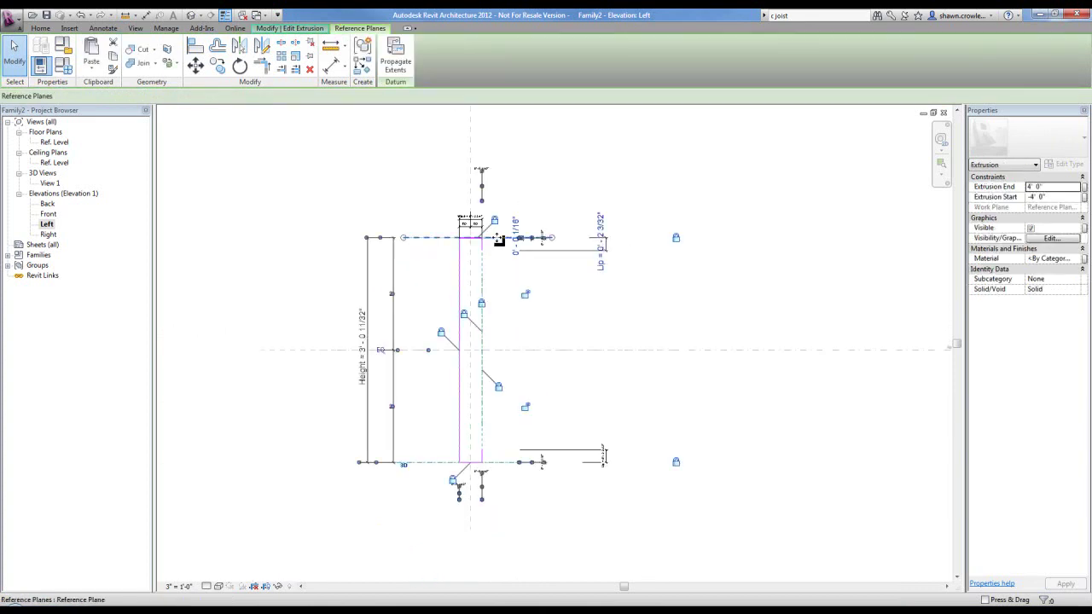
drag(495, 242, 504, 313)
click(534, 288)
scroll(478, 334, up, 2)
scroll(480, 339, up, 3)
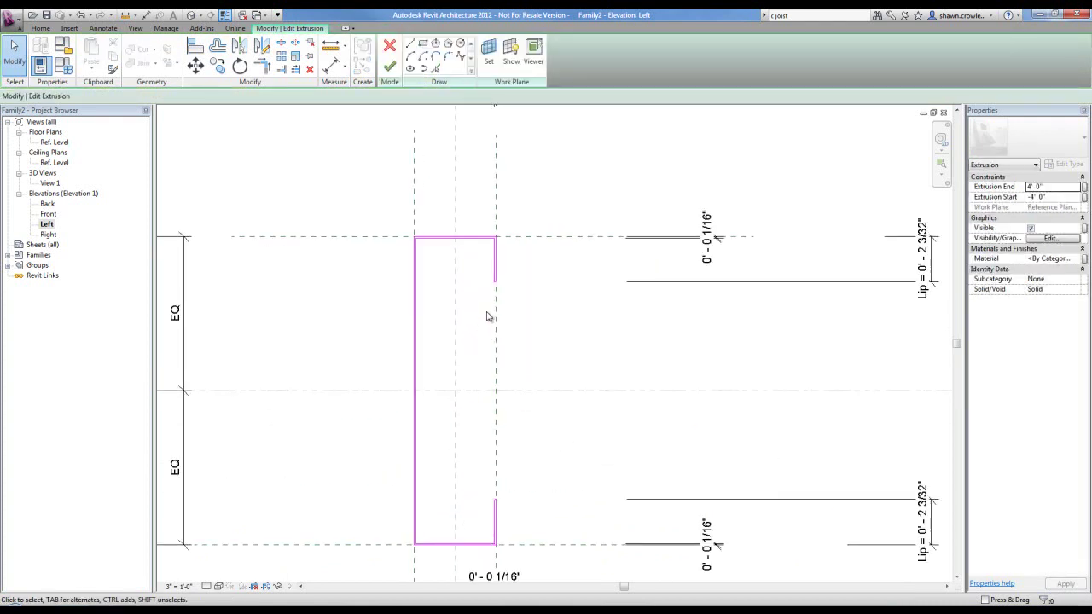
Step: Finish the extrusion sketch and inspect the resulting C joist in the 3D view View 1
click(389, 67)
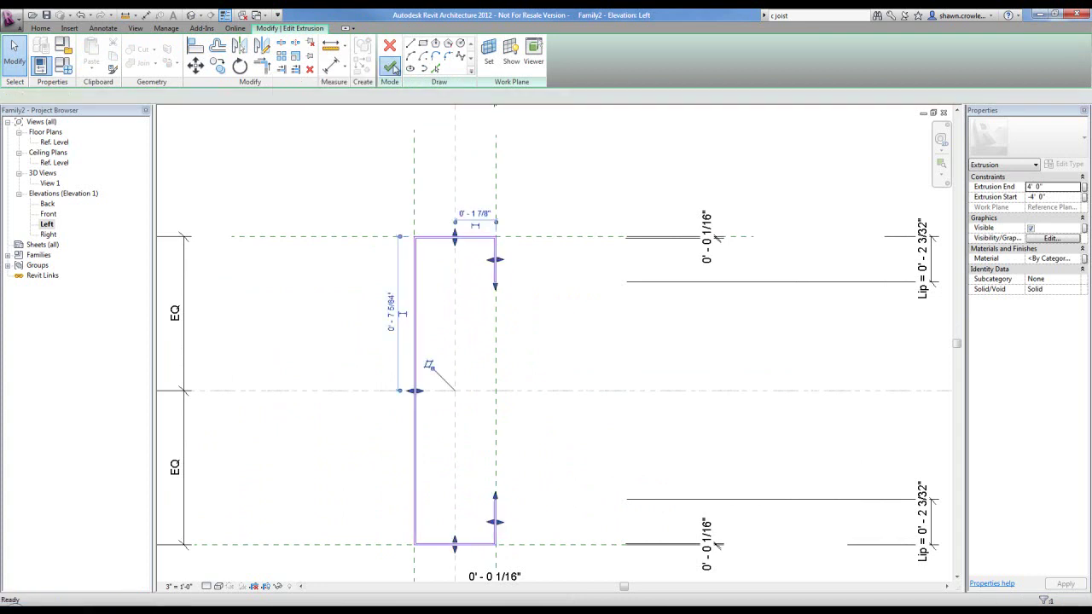
click(318, 201)
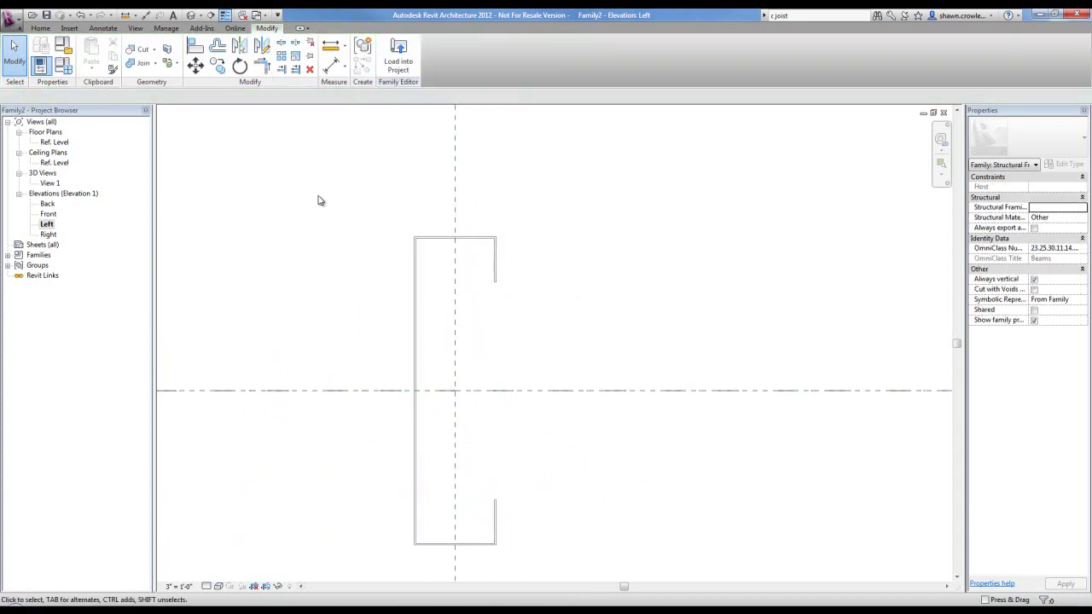
double_click(50, 184)
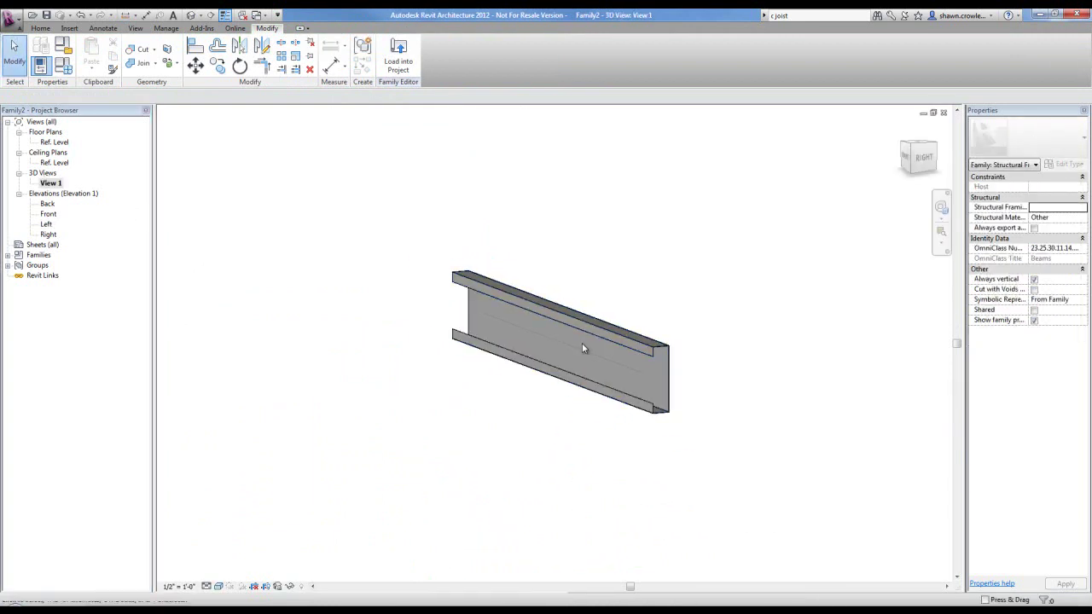
shift+middle_drag(620, 367, 648, 354)
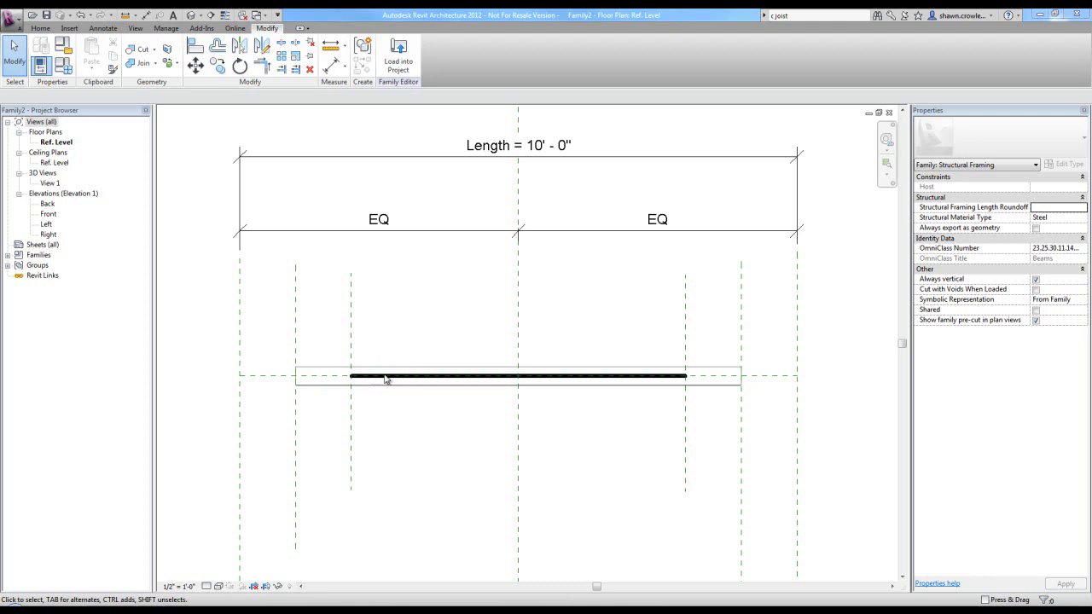
Step: Select the stick symbol line along the joist in the Ref. Level plan and review its view and detail-level visibility settings
scroll(458, 384, up, 5)
middle_drag(352, 340, 453, 313)
scroll(409, 303, down, 1)
scroll(315, 352, down, 2)
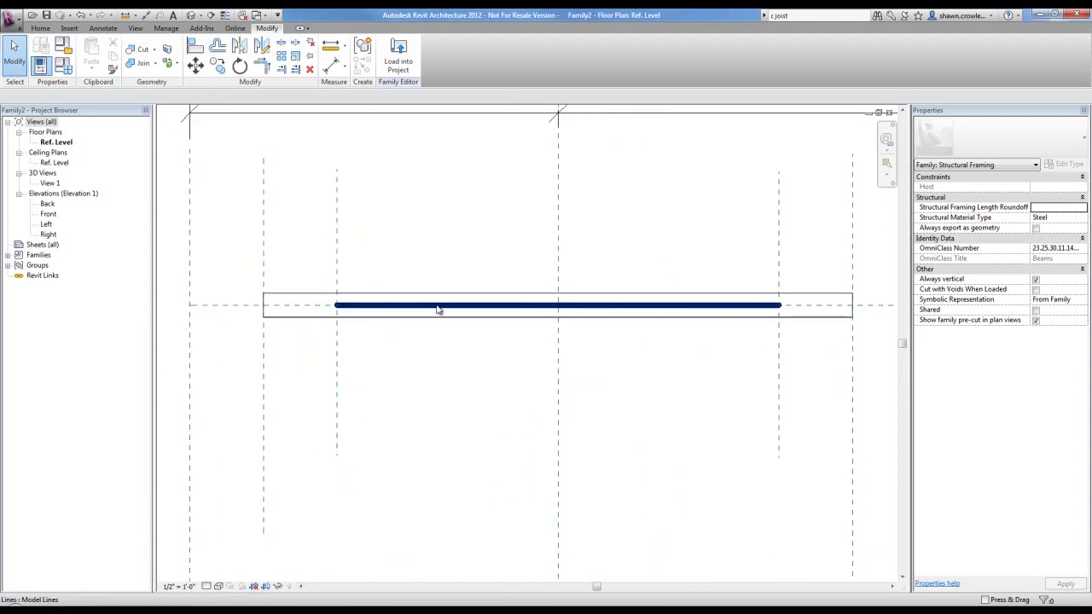
scroll(426, 307, up, 2)
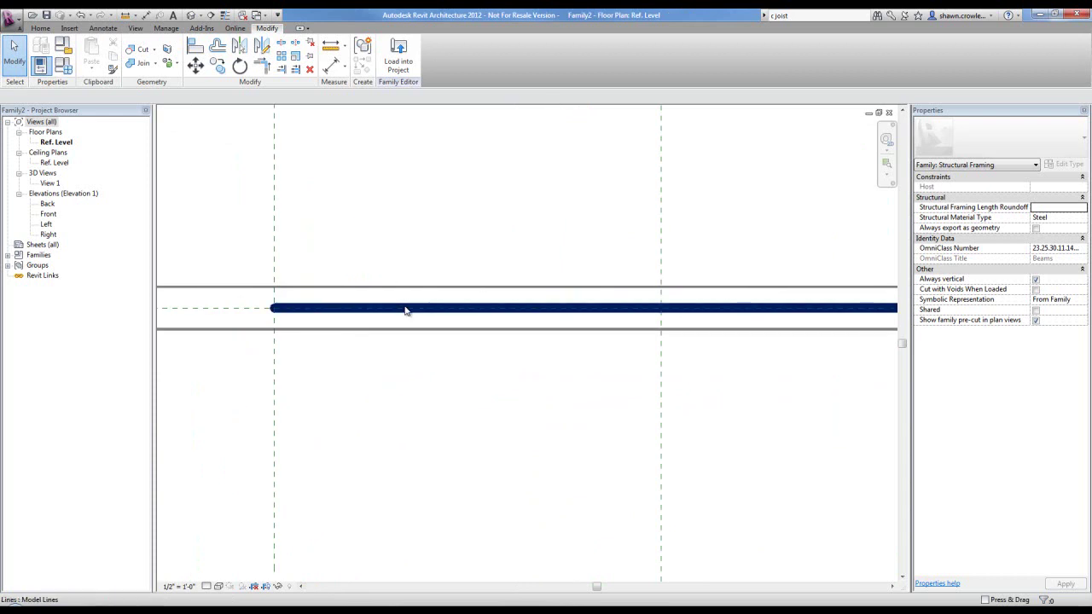
click(406, 309)
middle_drag(395, 289, 457, 321)
scroll(457, 321, down, 3)
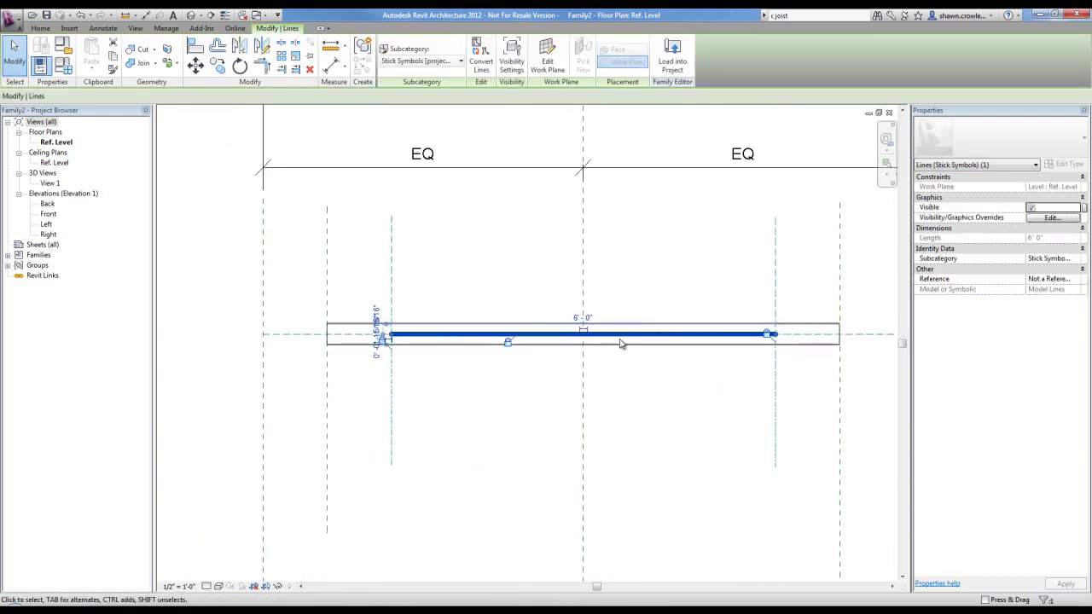
scroll(636, 364, up, 2)
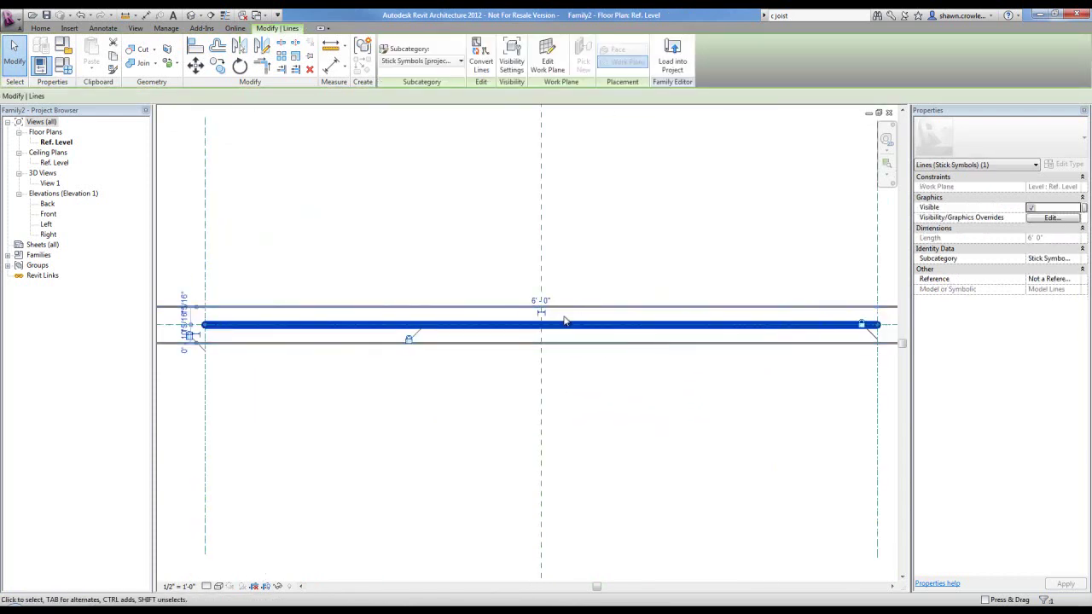
scroll(546, 281, down, 2)
click(511, 55)
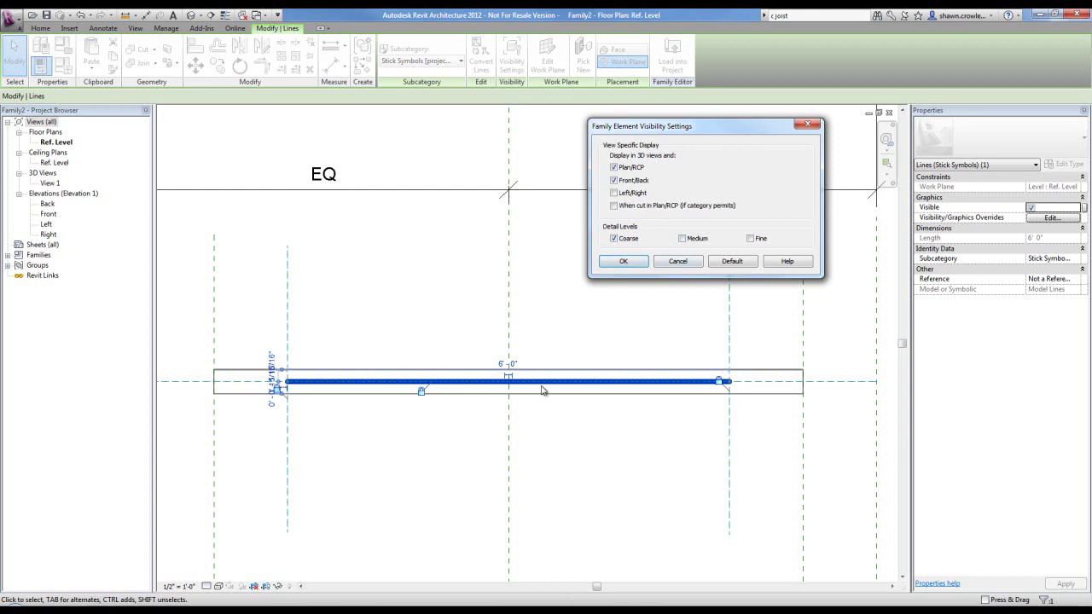
click(679, 262)
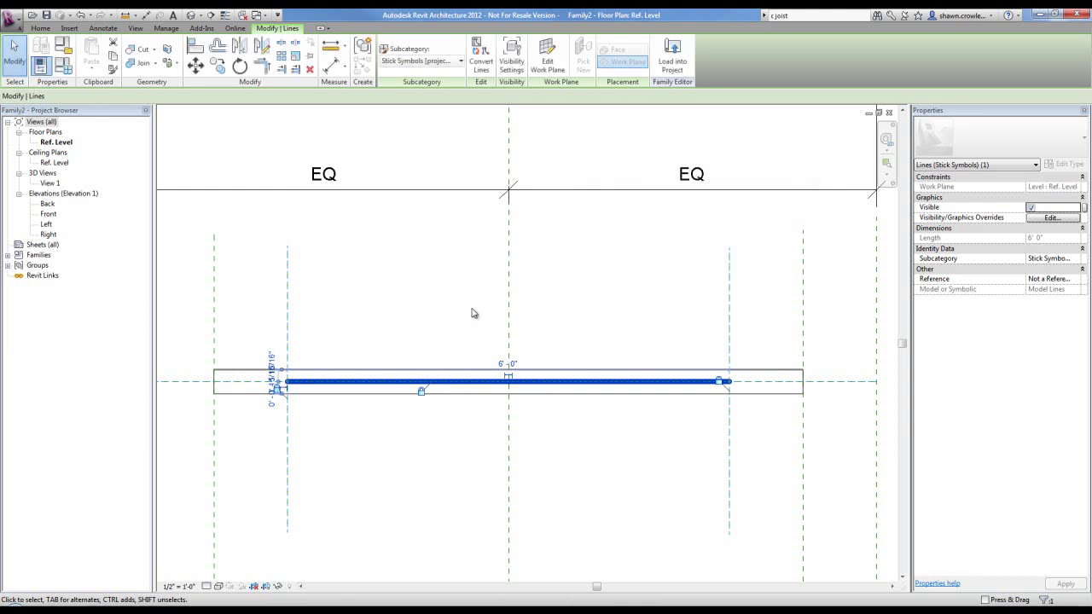
Step: Deselect the stick symbol line, load the joist family into the project, and leave beam placement without placing one
key(Escape)
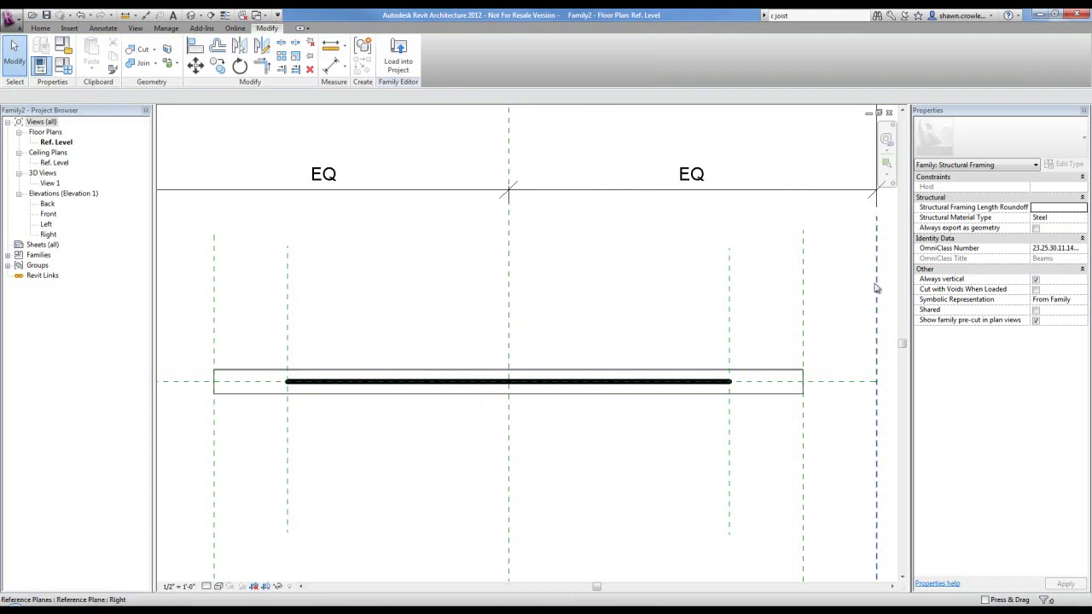
click(398, 54)
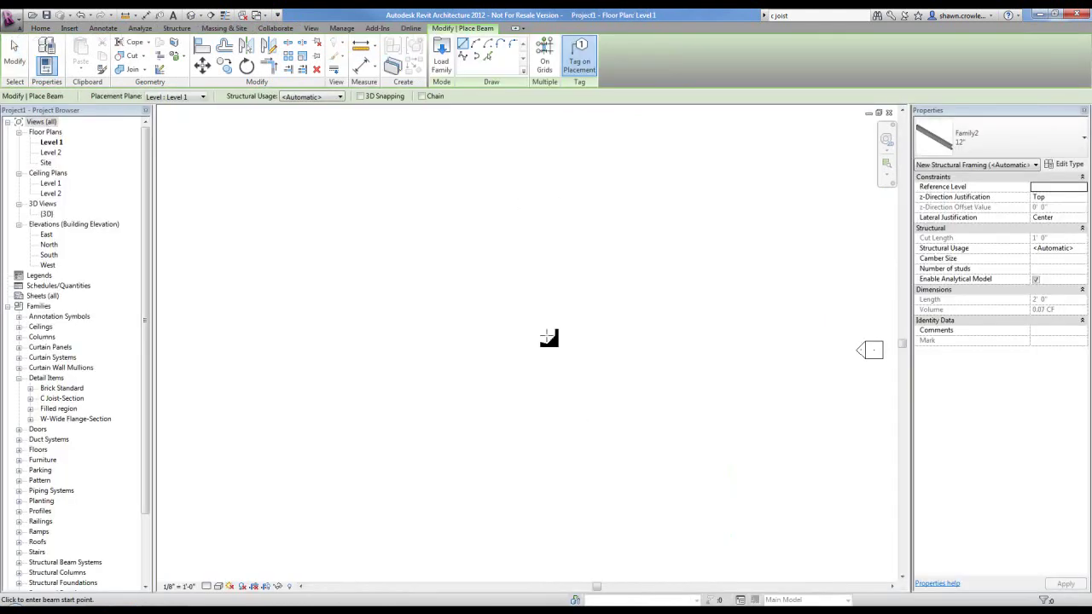
key(Escape)
key(Escape)
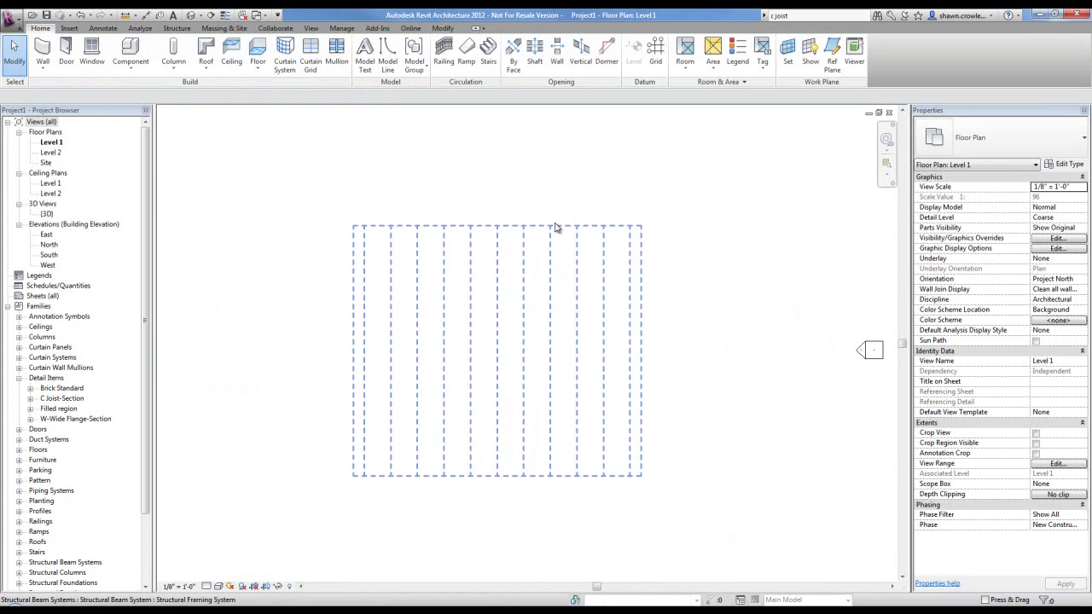
Step: Set the Level 1 structural beam system's Beam Type to Family2 : 12" and view the resulting joists in 3D
click(555, 227)
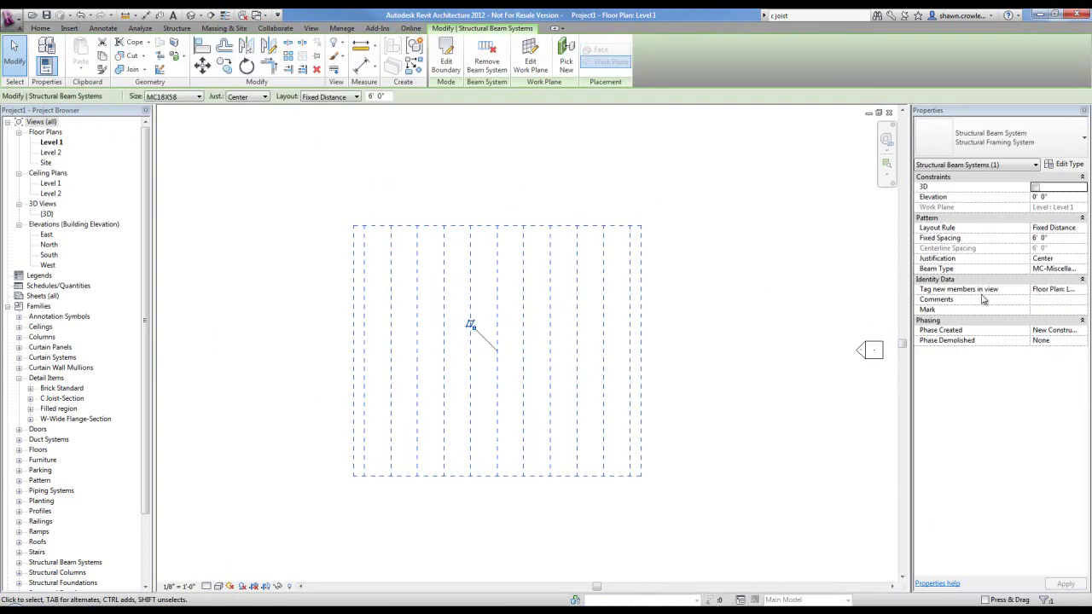
click(1058, 268)
click(1081, 269)
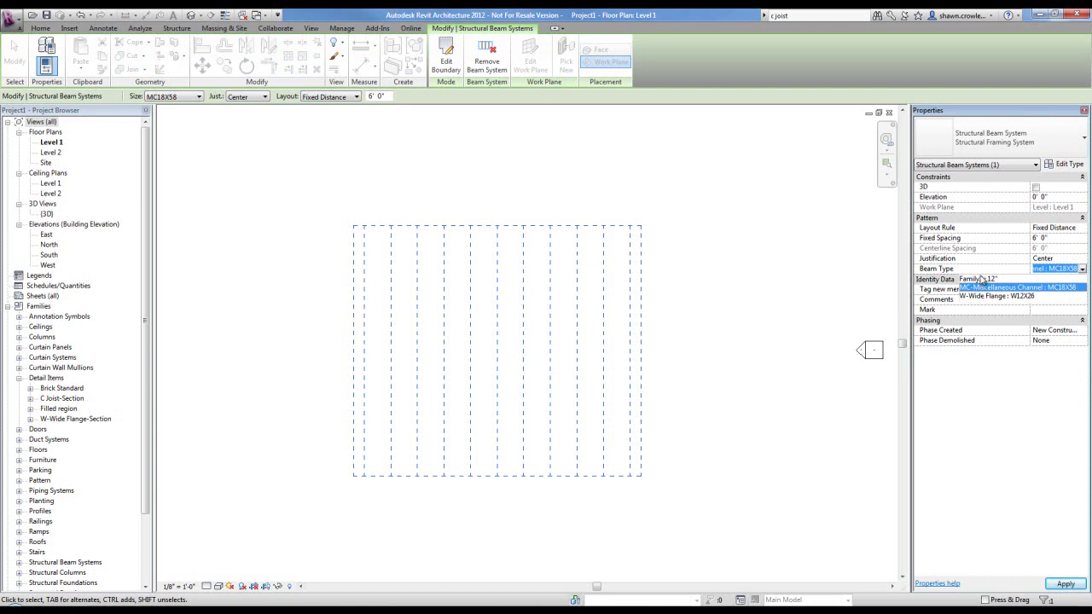
click(980, 280)
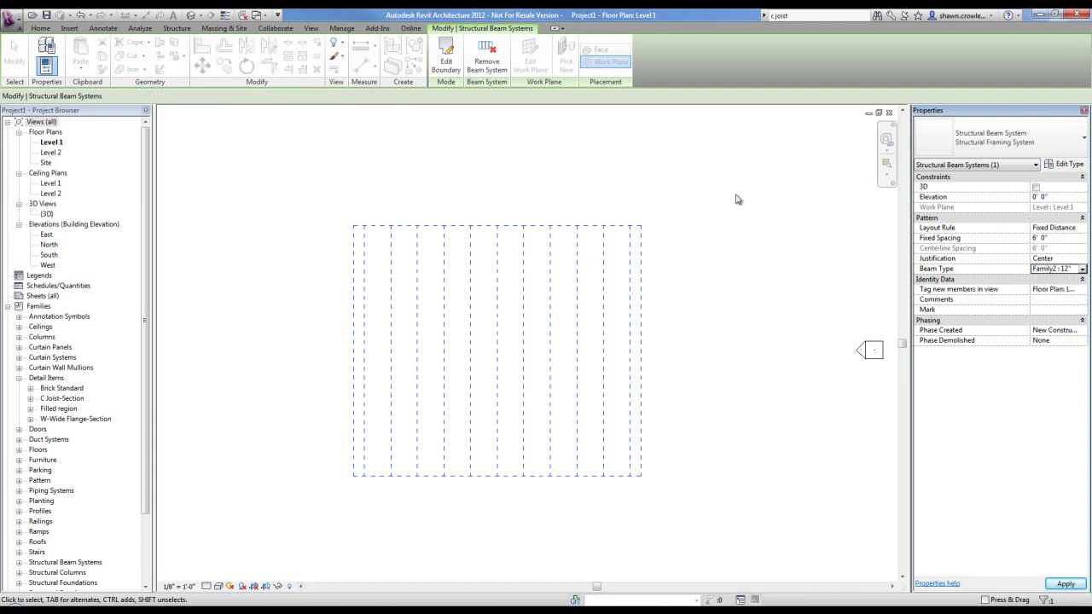
click(683, 238)
click(554, 218)
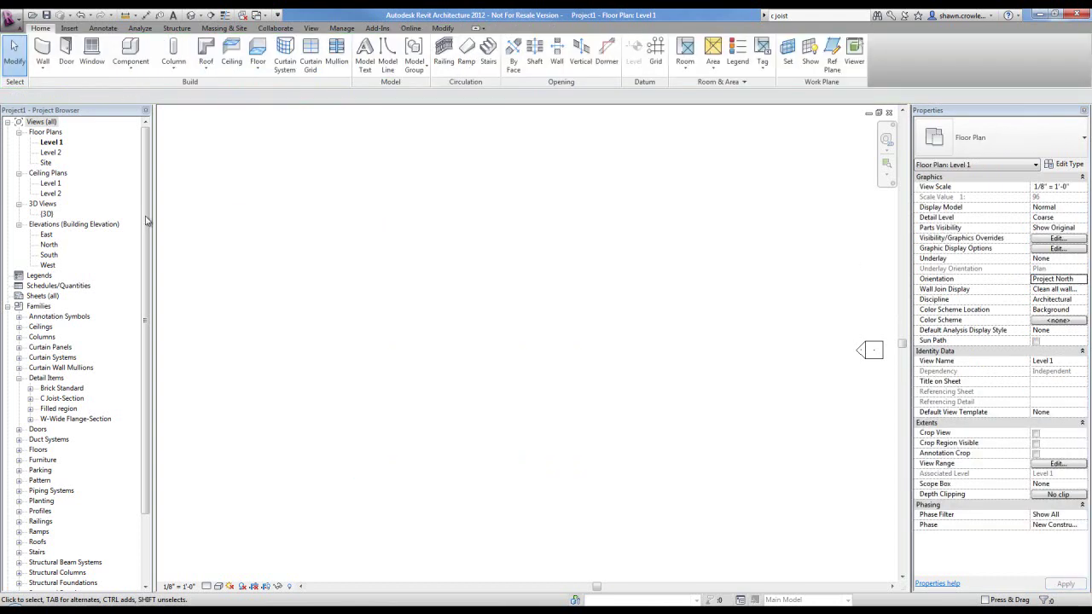
click(198, 18)
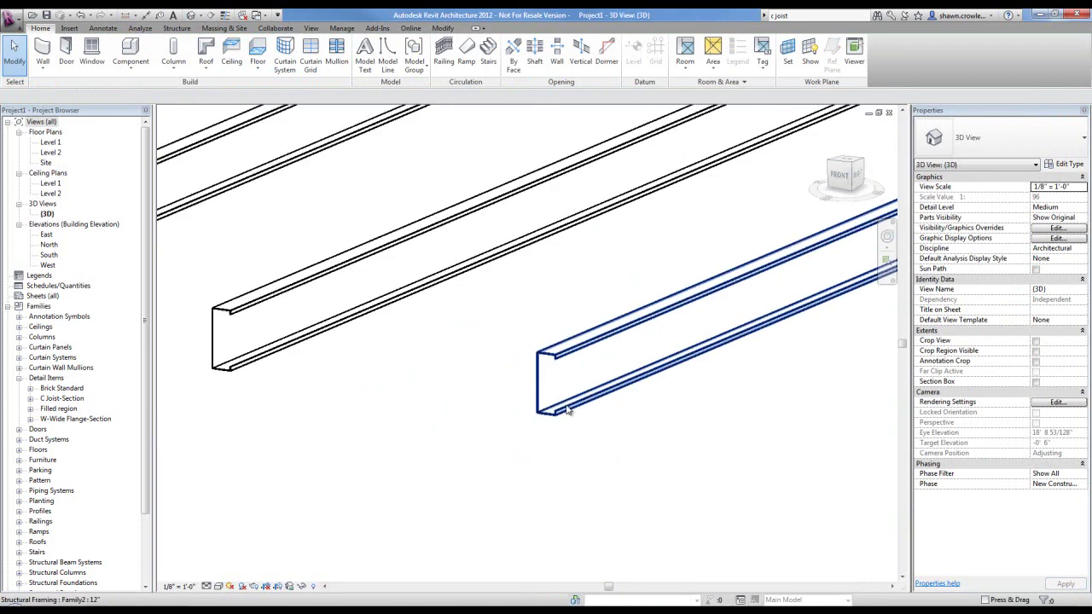
scroll(567, 410, up, 3)
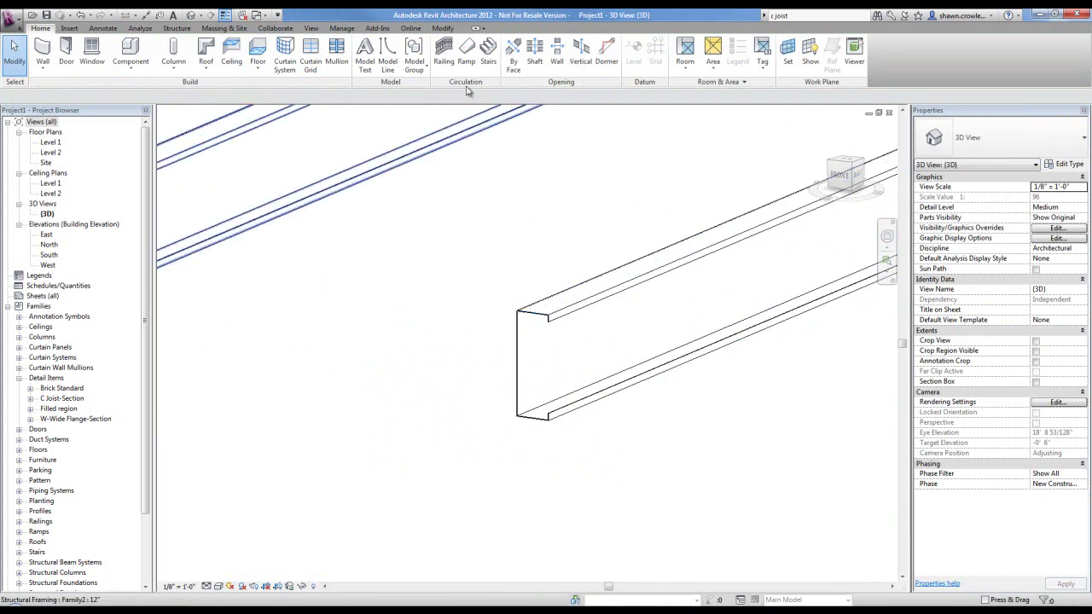
Step: Return to Family2's Ref. Level plan and create a new family type named 8"
click(258, 15)
click(224, 43)
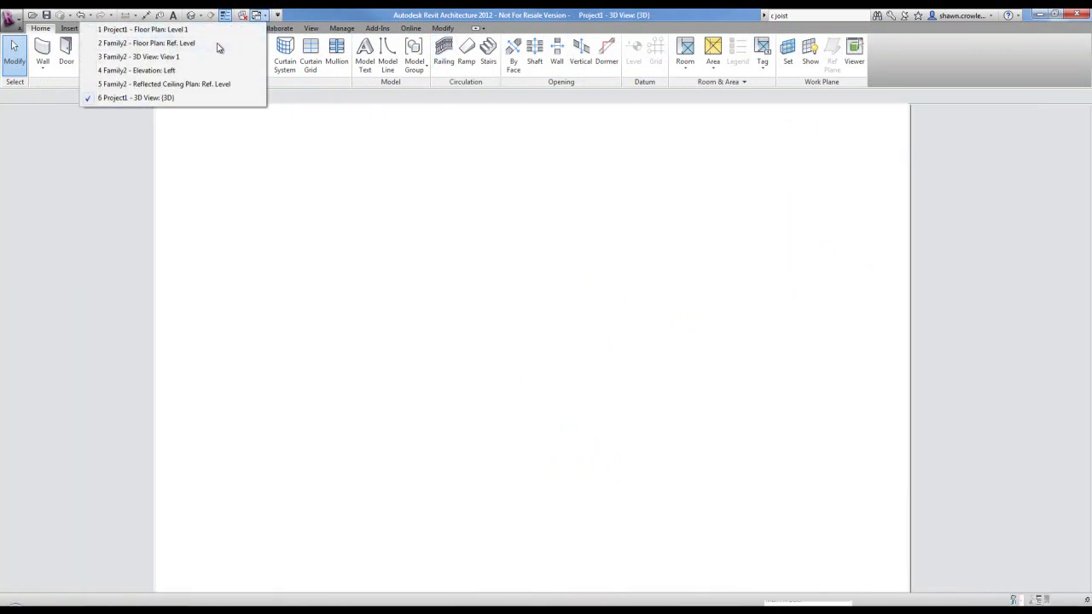
middle_drag(459, 328, 484, 341)
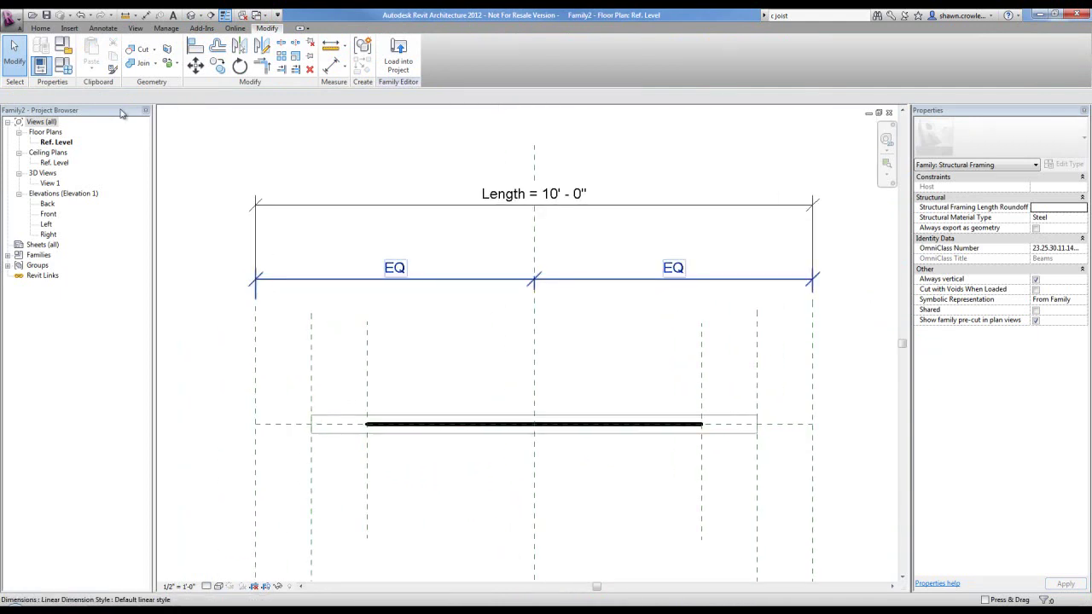
click(64, 66)
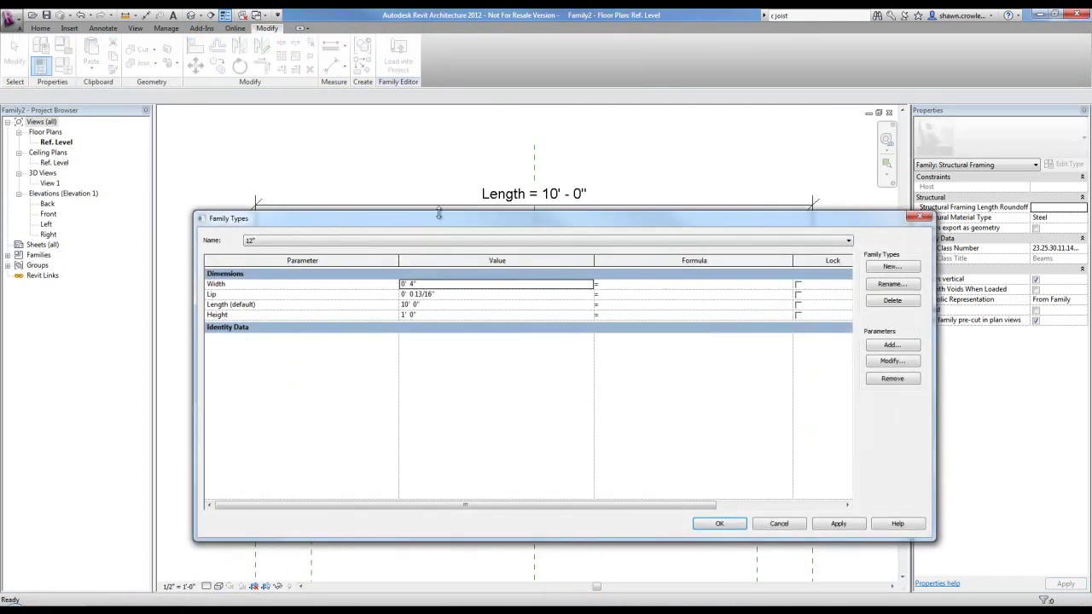
drag(441, 213, 432, 140)
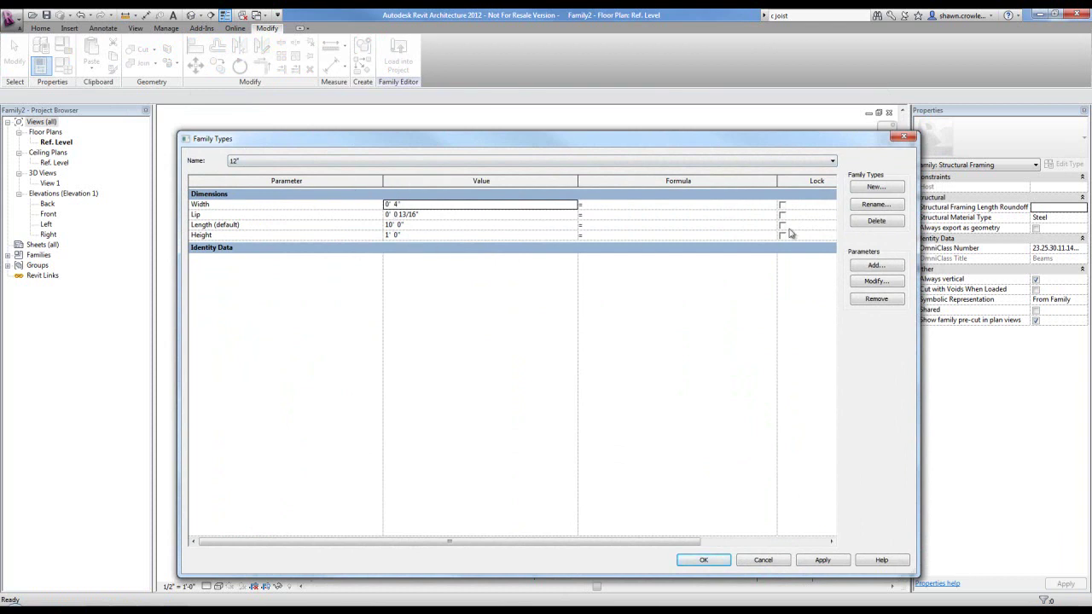
click(875, 187)
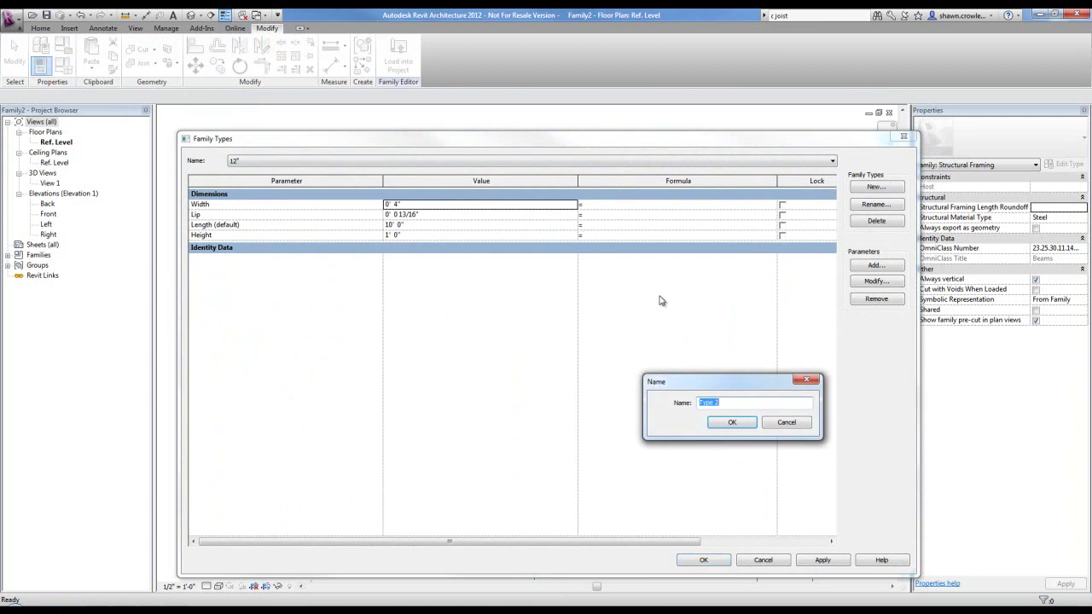
click(731, 423)
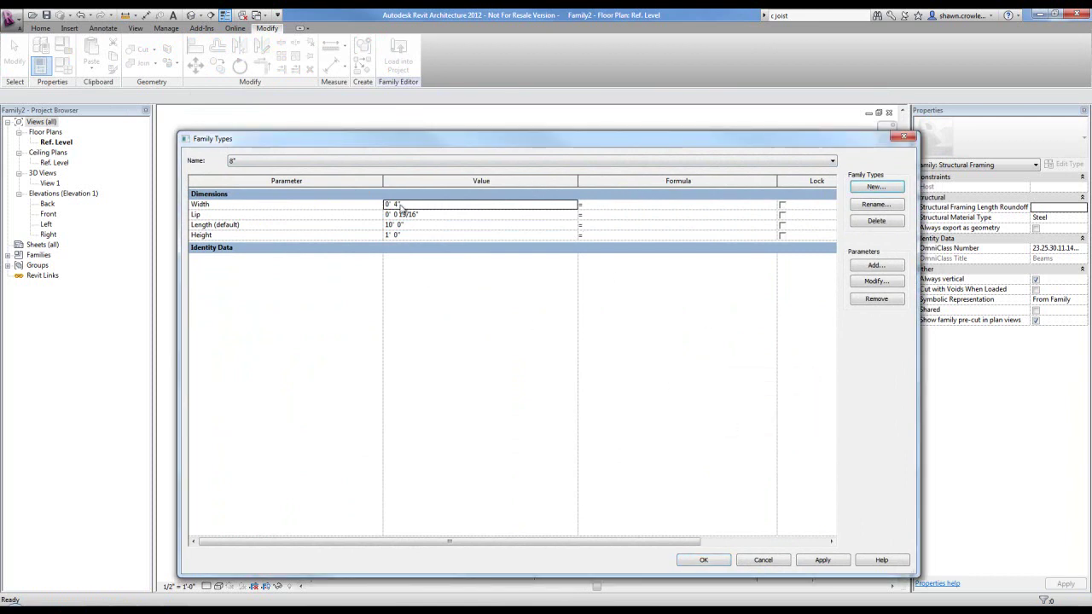
Step: Set the 8" type's Height to 0' 8" and apply the family type changes
click(396, 205)
click(391, 226)
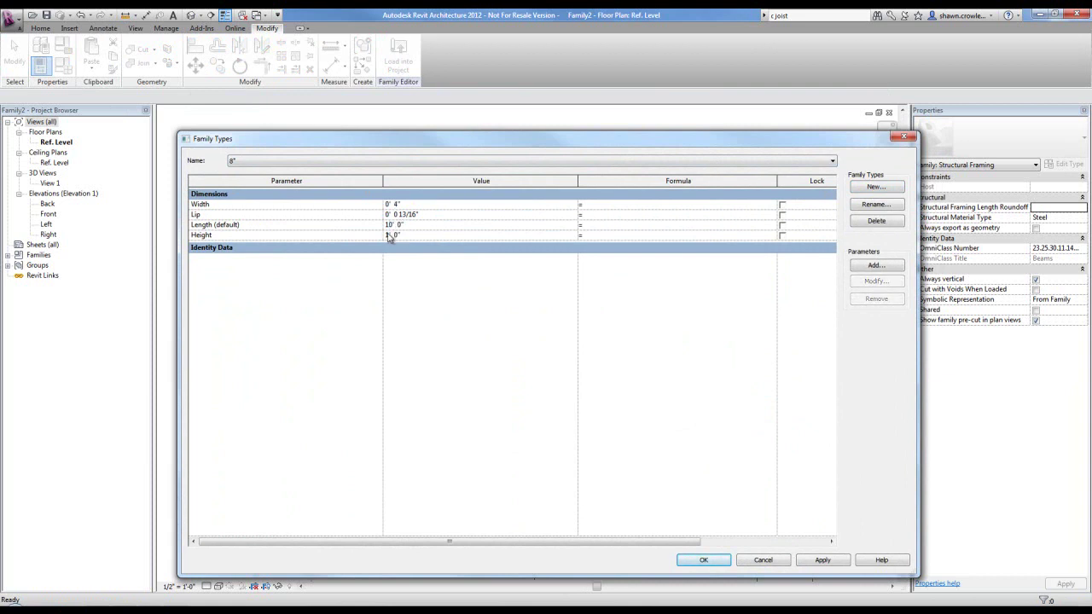
click(334, 237)
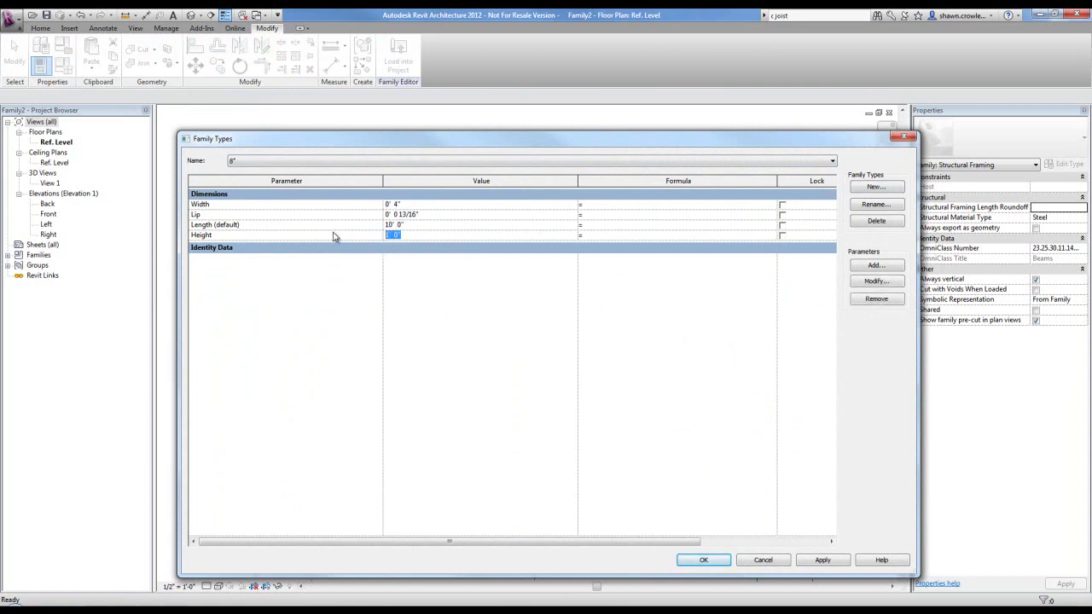
click(420, 203)
click(824, 559)
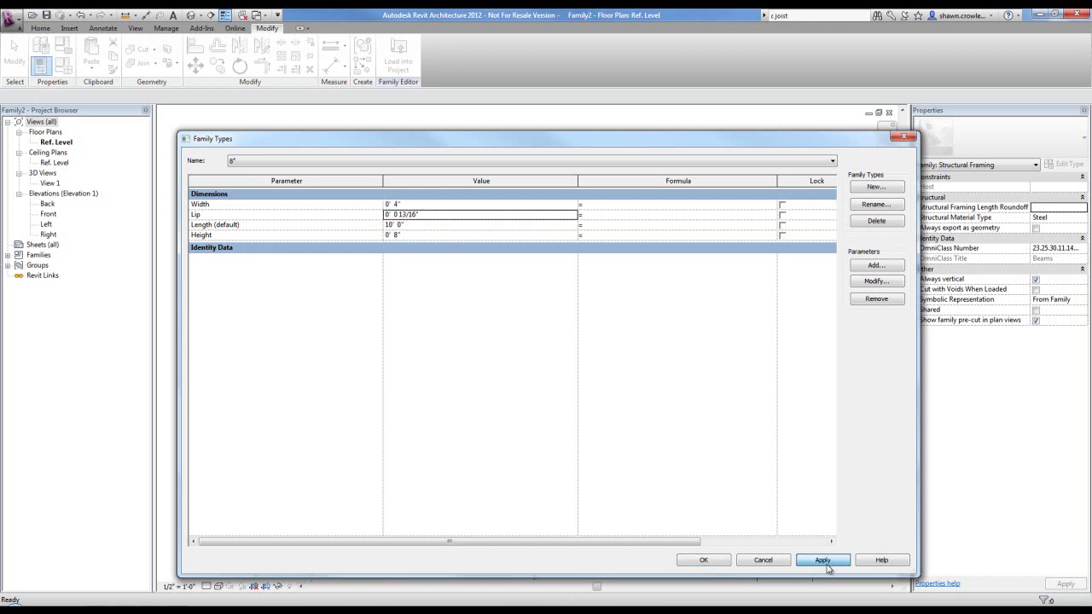
click(705, 560)
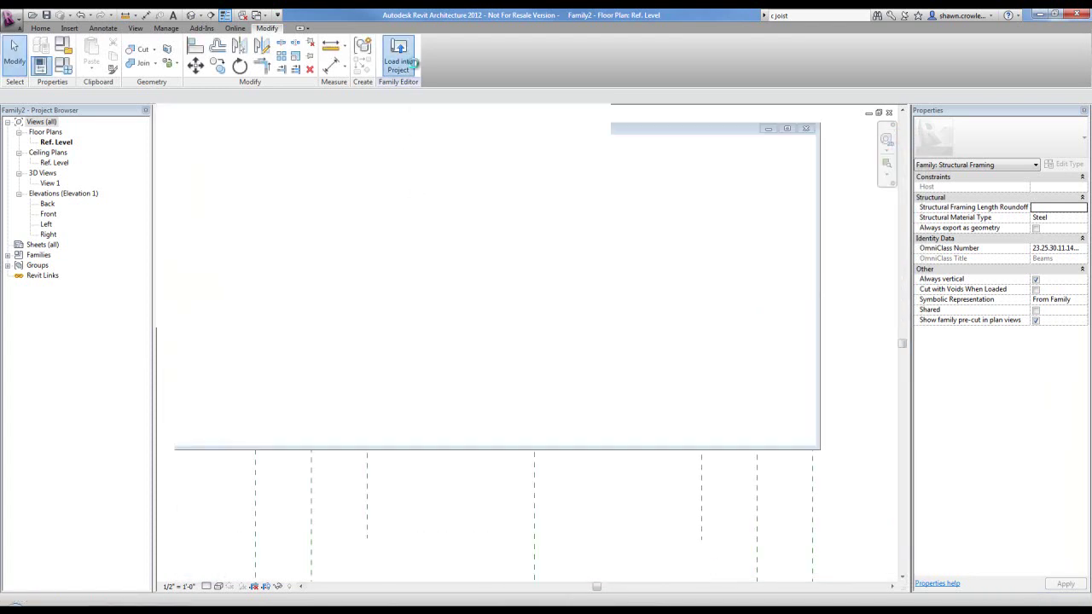
Step: Reload the family into the project and set the Level 1 beam system's Beam Type to Family2 : 8"
click(401, 64)
click(506, 315)
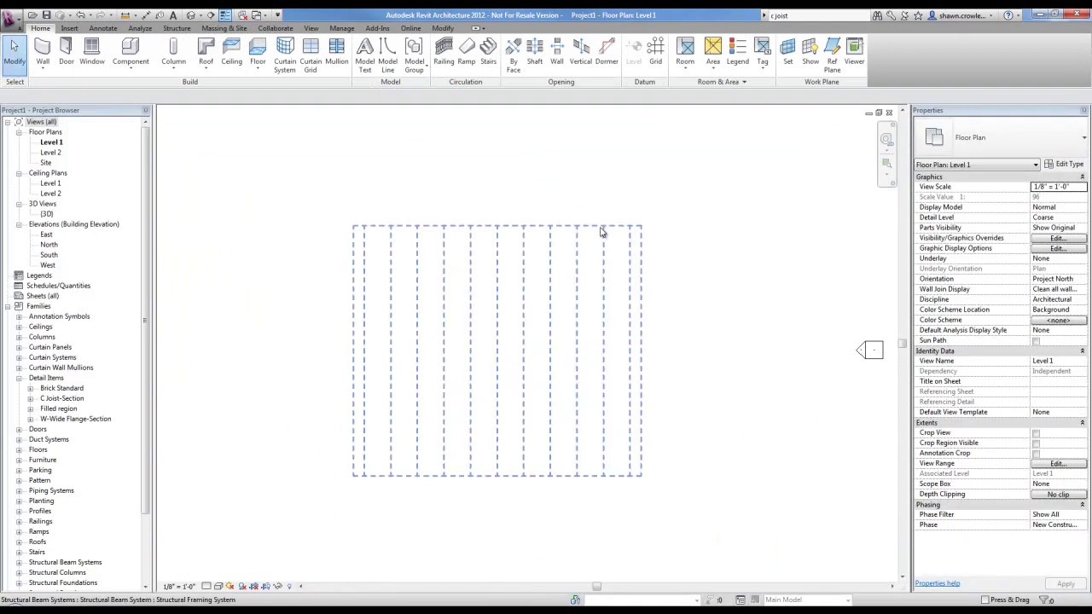
click(600, 232)
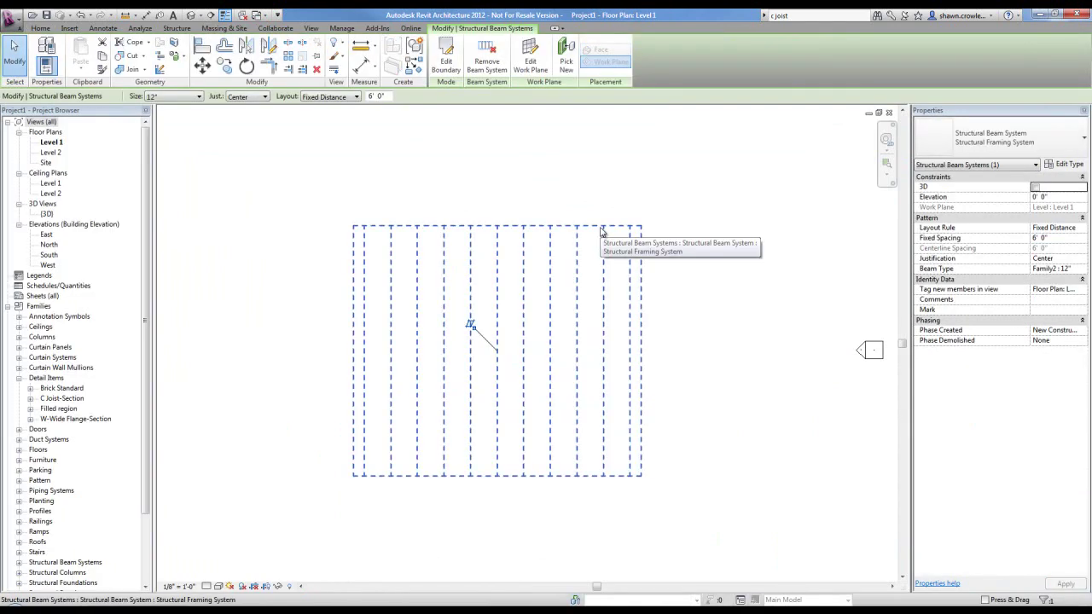
click(1058, 268)
click(1082, 268)
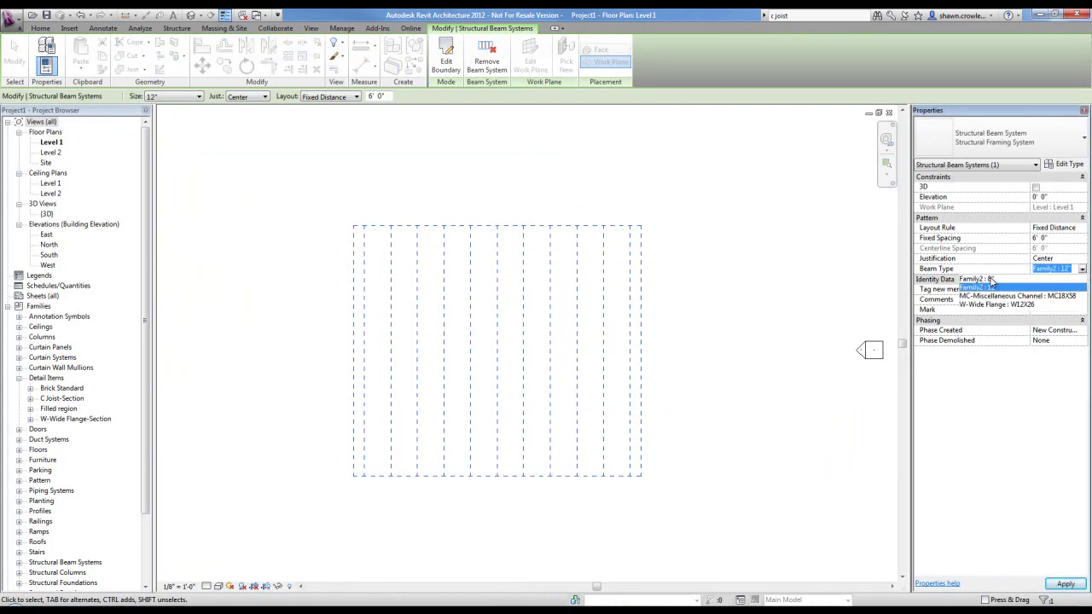
click(991, 280)
click(770, 282)
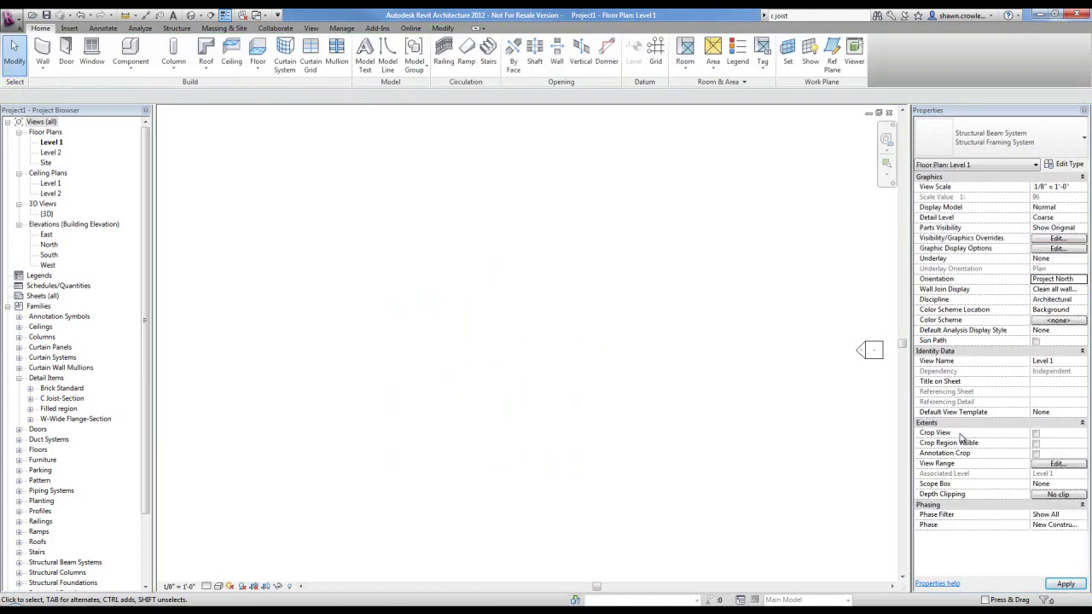
Step: Examine the beam system's joists in the default 3D view, from the overall layout to the C profile and lips
click(191, 15)
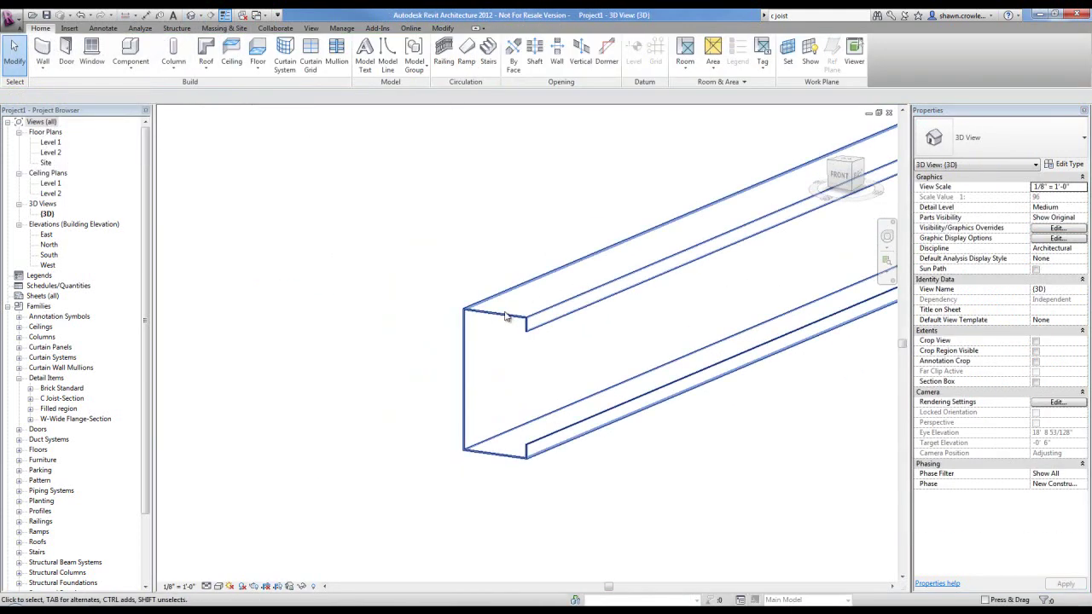
scroll(511, 333, down, 4)
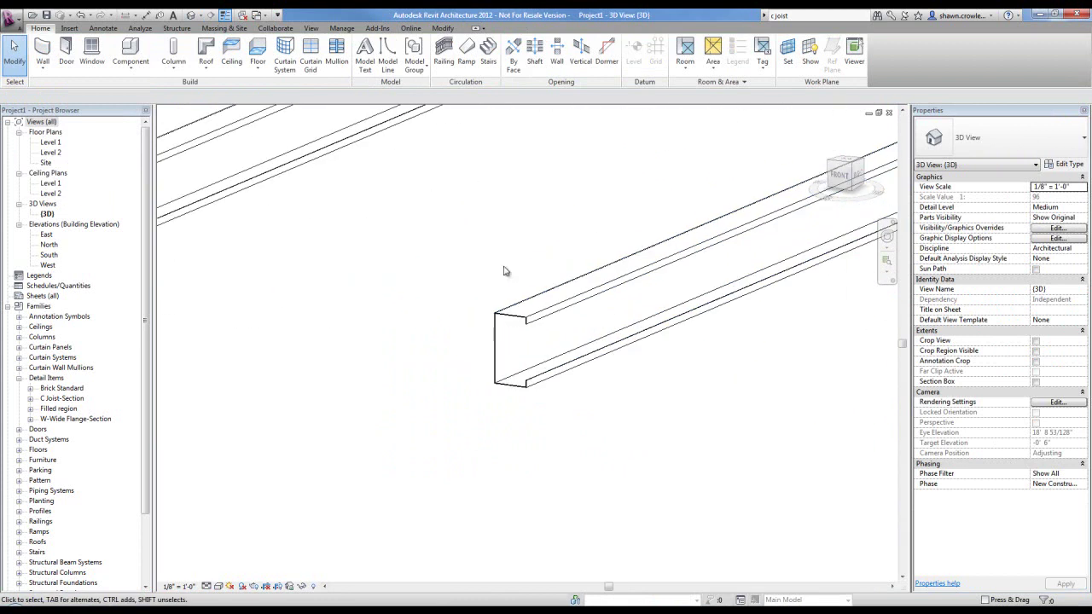
scroll(495, 336, down, 5)
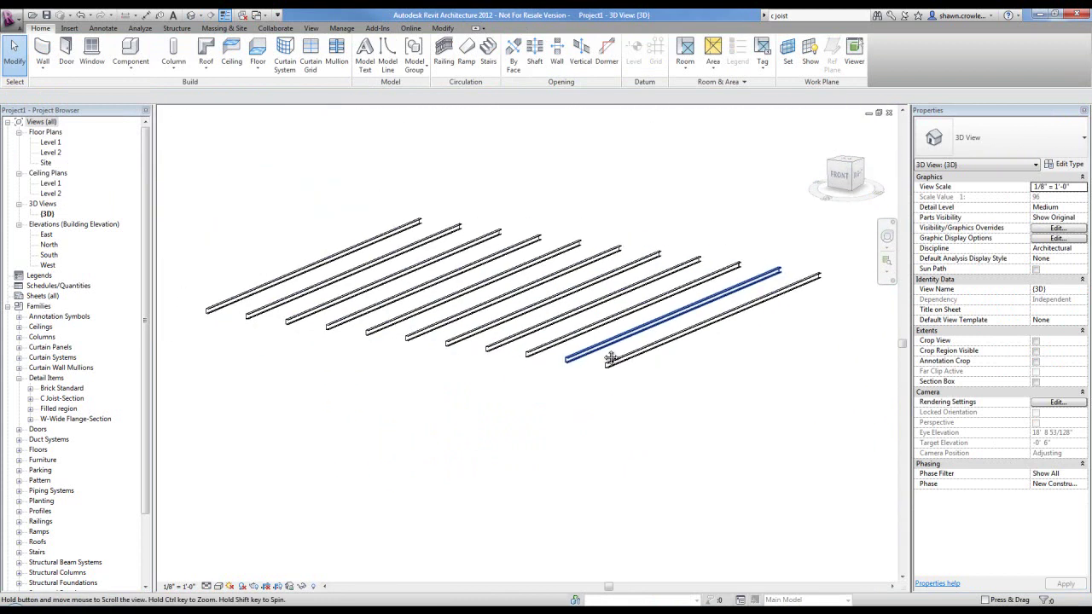
scroll(583, 396, up, 8)
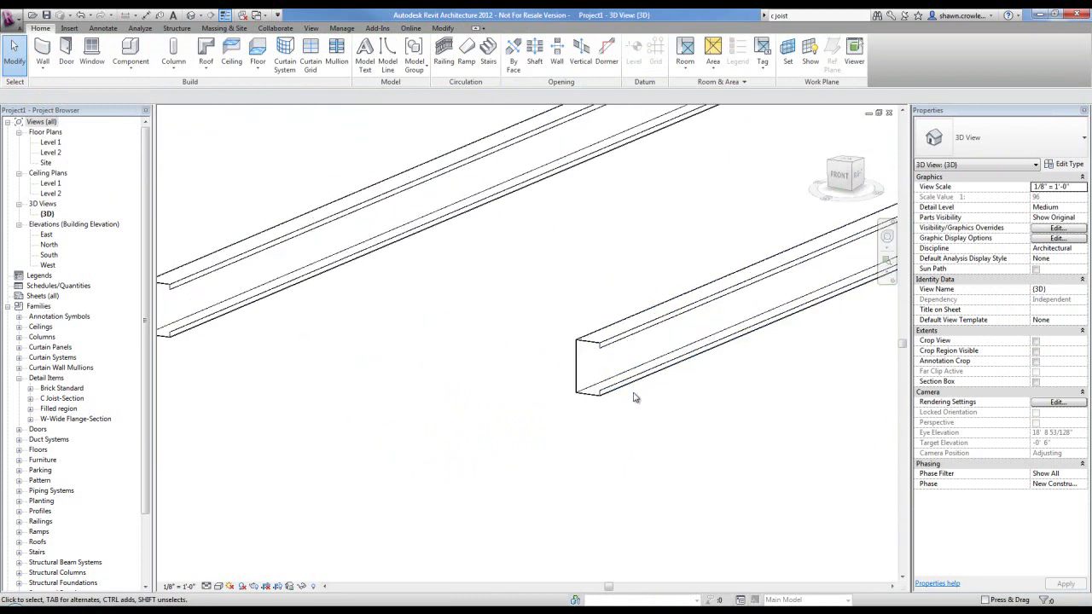
scroll(620, 388, up, 3)
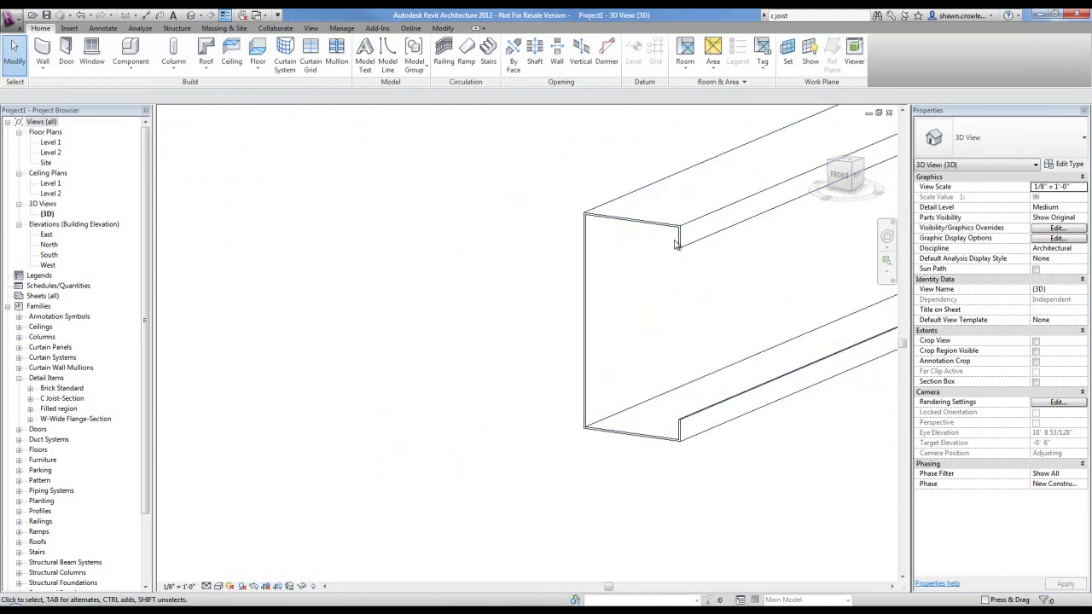
middle_drag(642, 231, 580, 190)
scroll(580, 230, up, 3)
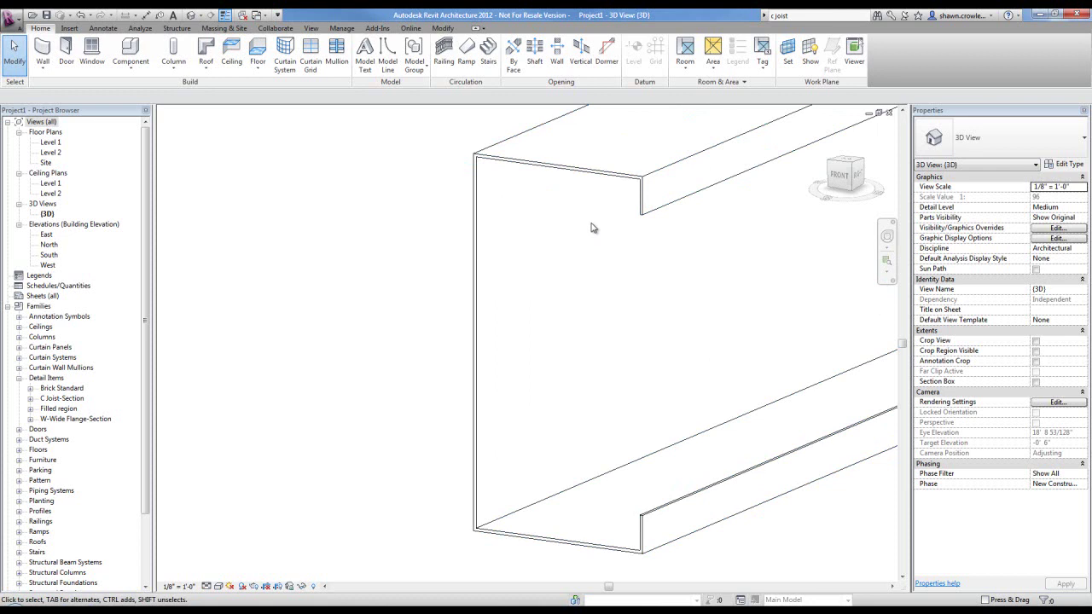
scroll(576, 230, down, 2)
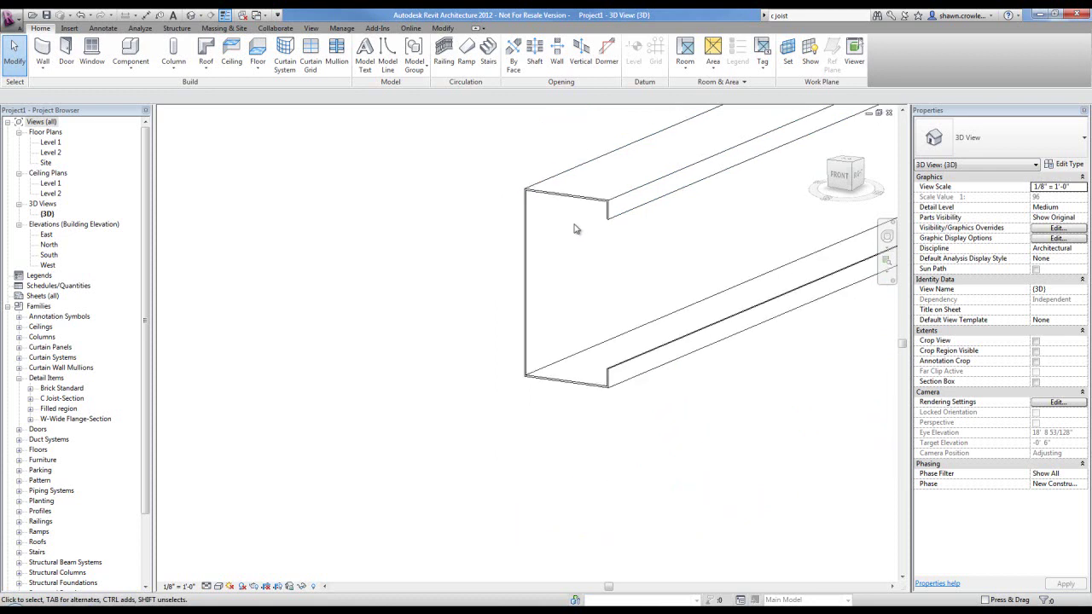
scroll(560, 275, down, 6)
scroll(422, 135, up, 1)
middle_drag(449, 241, 426, 303)
scroll(433, 256, down, 2)
scroll(481, 232, down, 3)
middle_drag(480, 234, 542, 324)
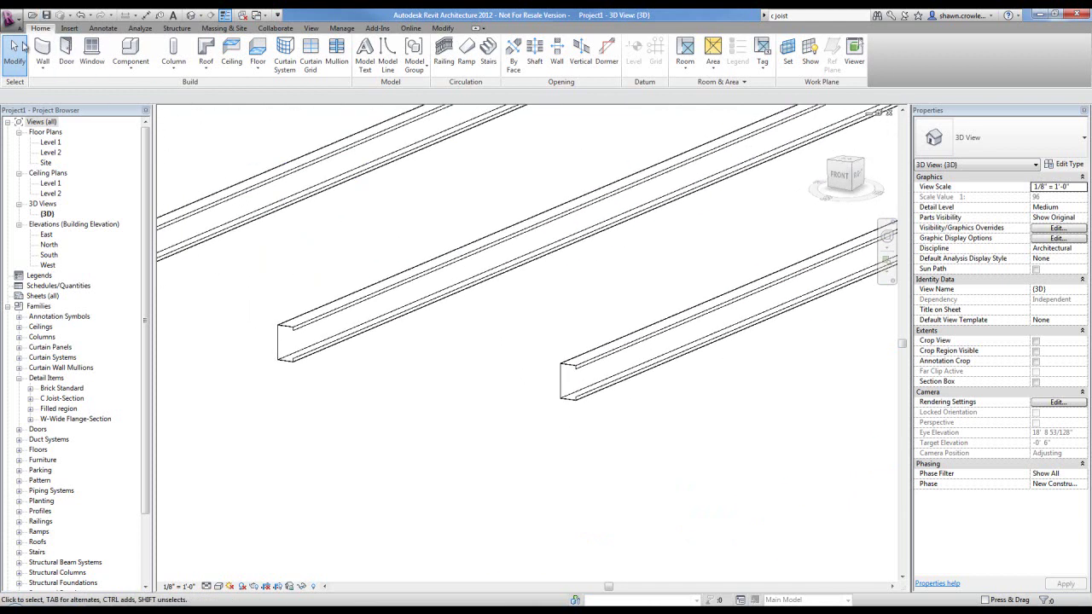